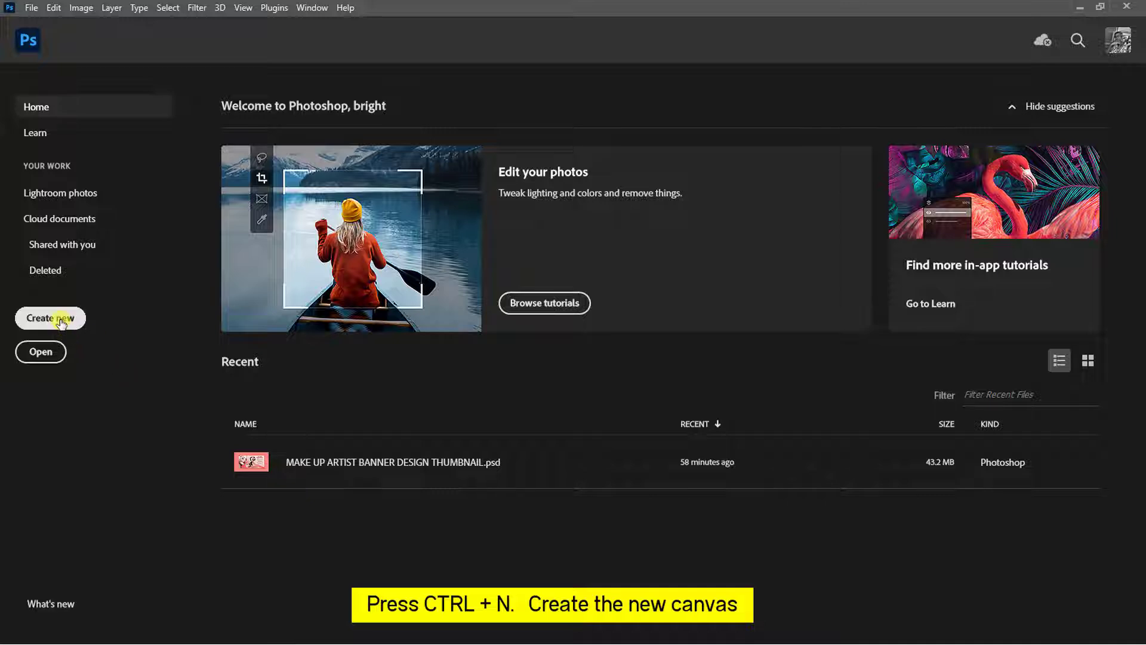
Create a document named "Web Banner Design - Makeup Artist" at 4000 x 2000 pixels, 72 pixels/inch, with a white background
{"action": "left_click", "coordinate": [61, 320]}
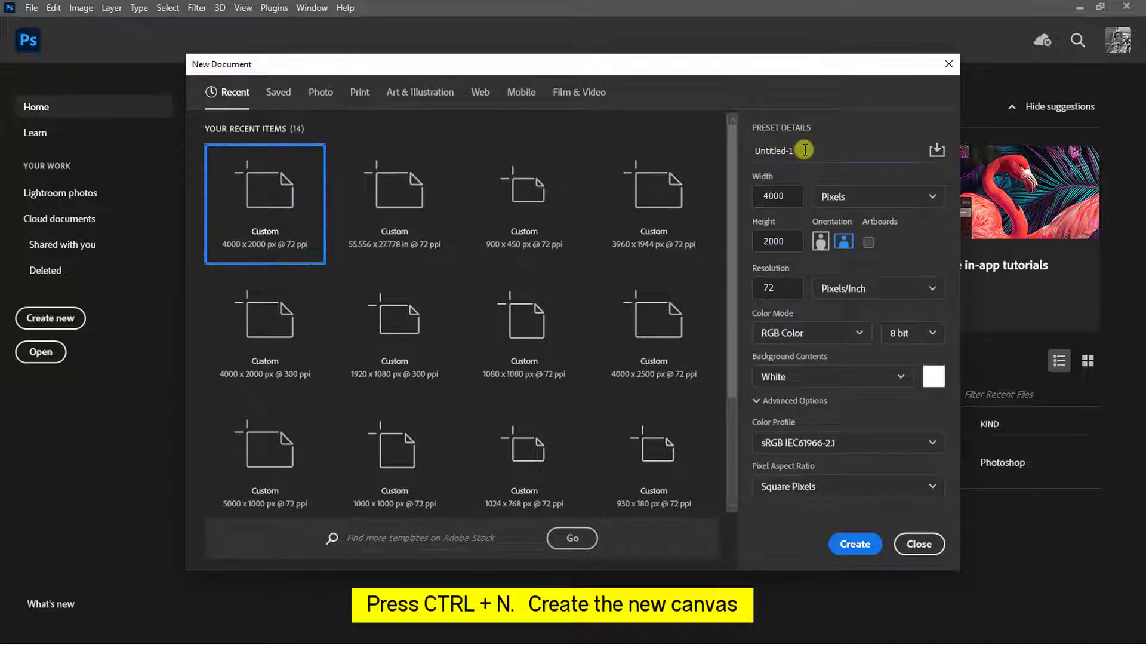
{"action": "left_click_drag", "start_coordinate": [805, 149], "coordinate": [755, 152]}
{"action": "type", "text": "Web Banner Design - Makeup Artist"}
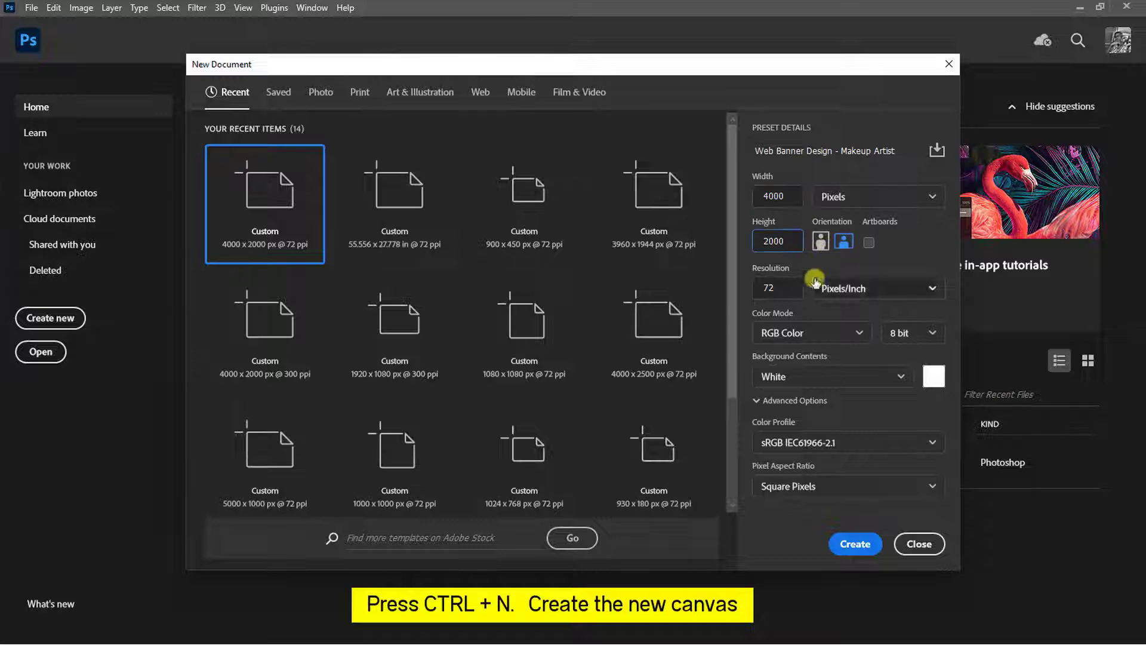
{"action": "left_click", "coordinate": [777, 287]}
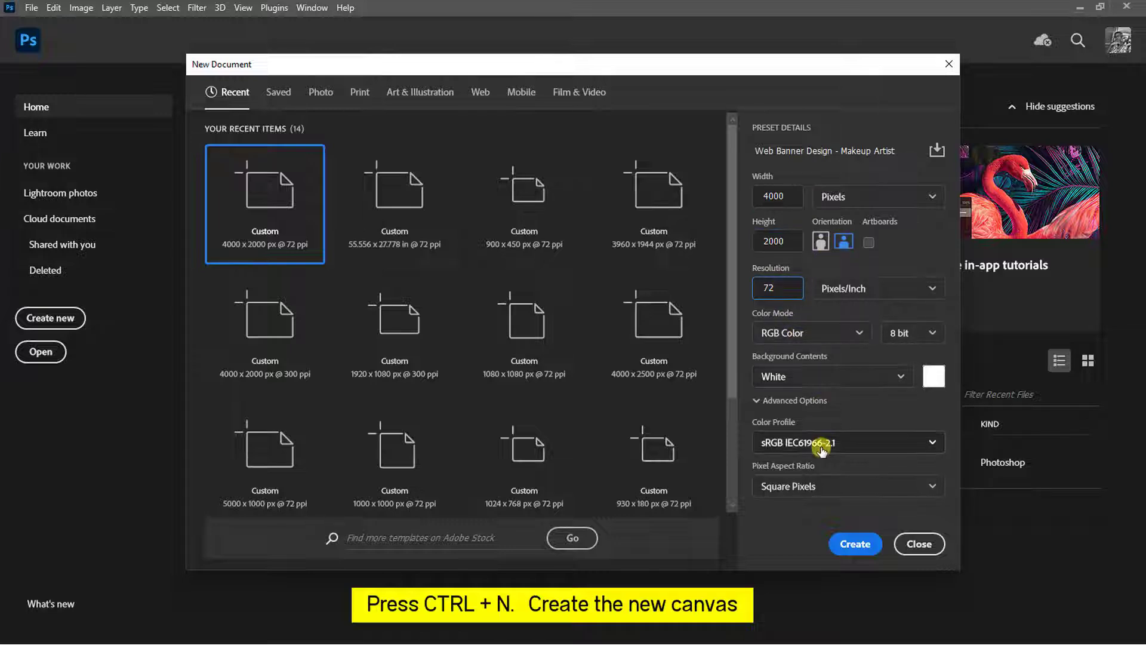
{"action": "left_click", "coordinate": [846, 545]}
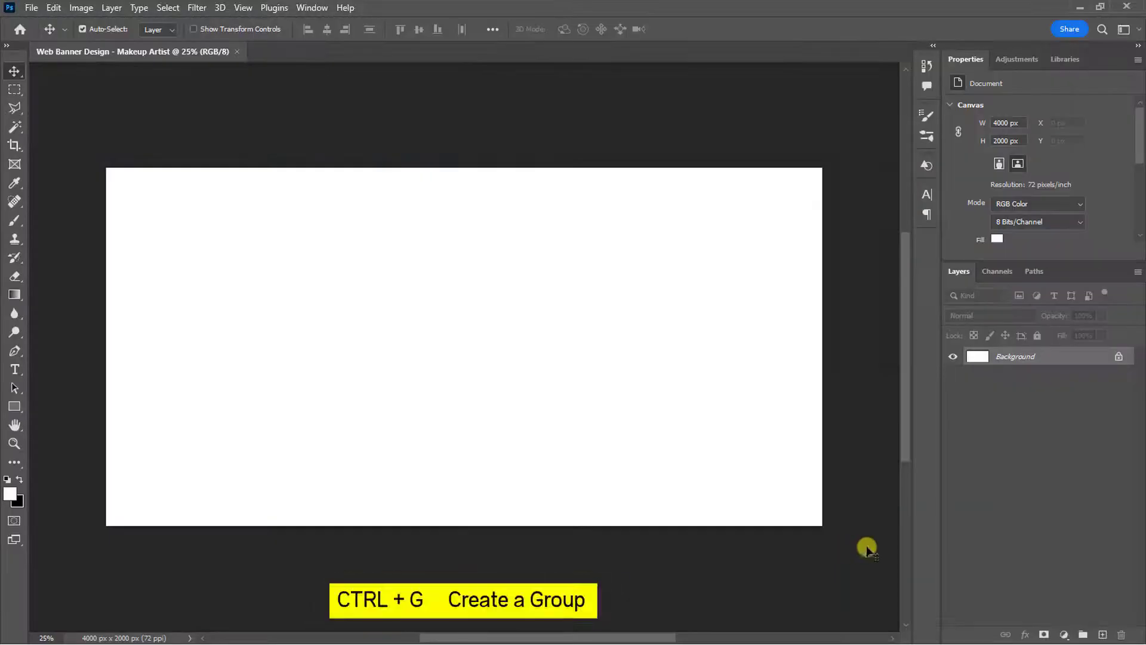
Create a new layer group above the background and name it "BG Design"
{"action": "left_click", "coordinate": [1082, 635]}
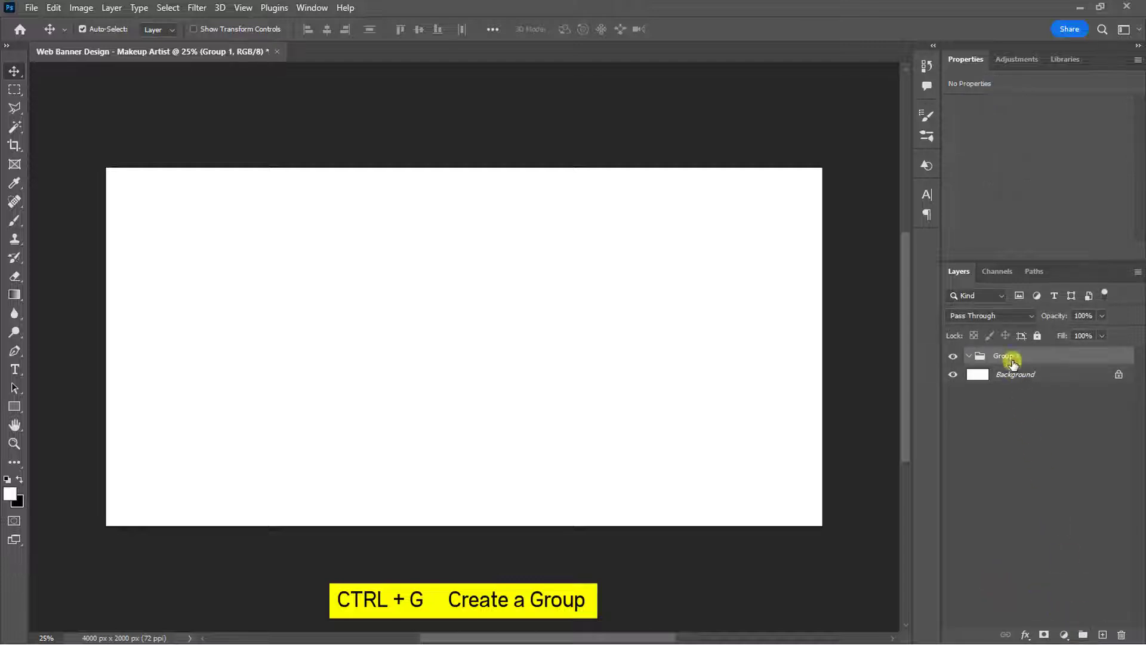
{"action": "type", "text": "esign"}
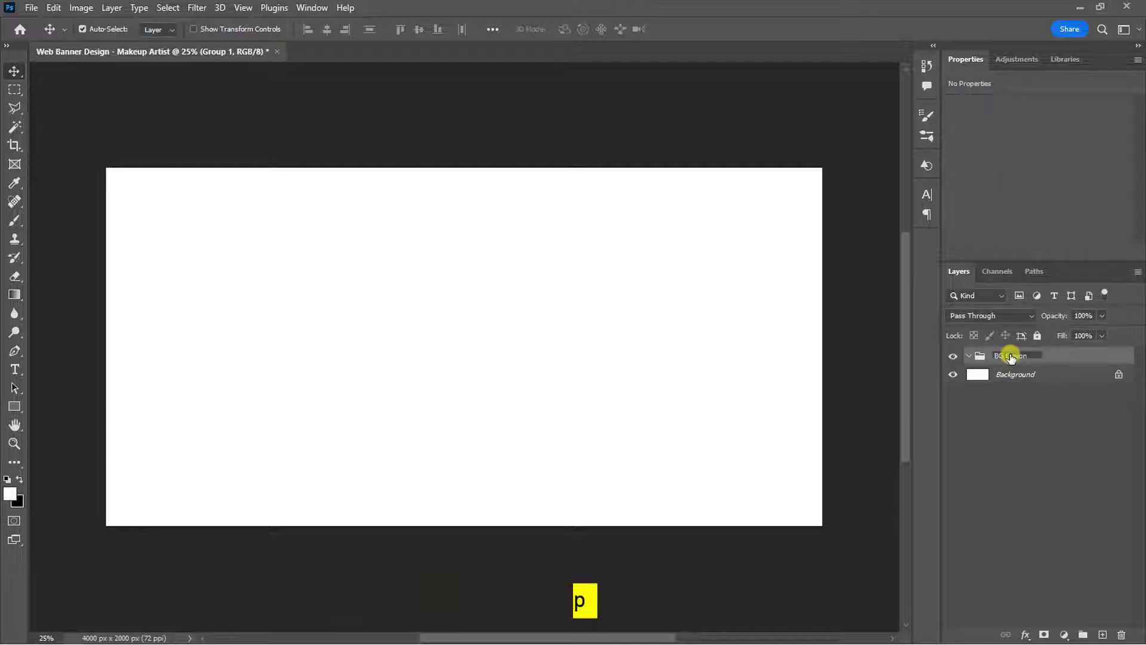
{"action": "key", "text": "Return"}
Add a Solid Color fill layer with hex color ffd3c3 inside the BG Design group
{"action": "left_click", "coordinate": [1066, 633]}
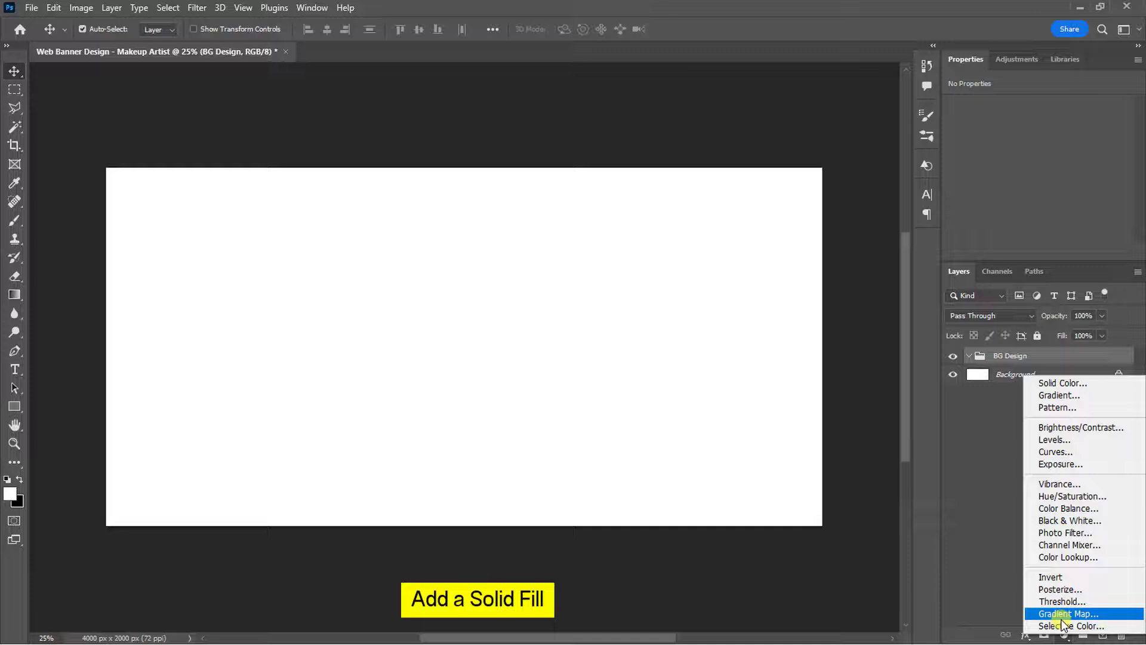
{"action": "left_click", "coordinate": [1054, 384]}
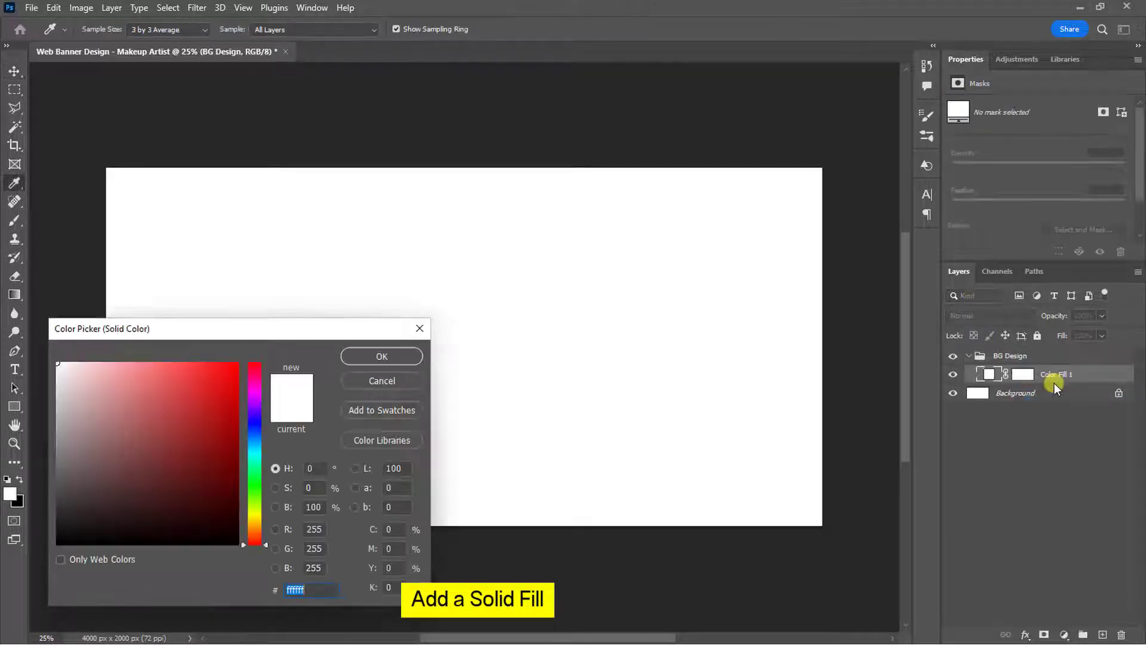
{"action": "type", "text": "ffd3c3"}
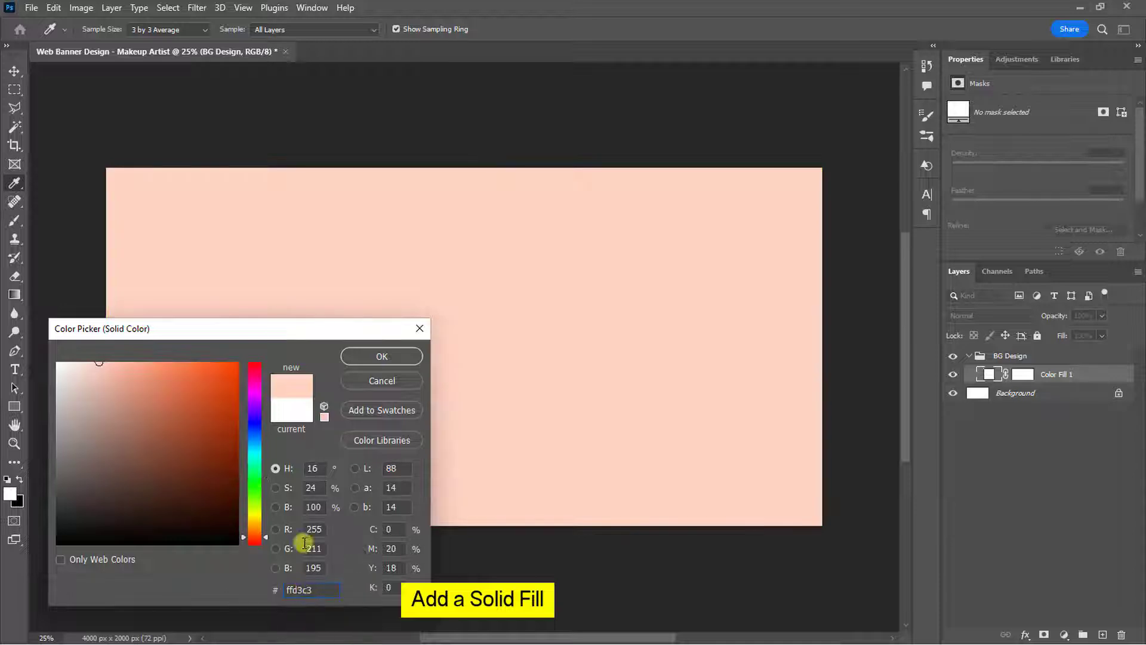
{"action": "left_click_drag", "start_coordinate": [320, 331], "coordinate": [1006, 306]}
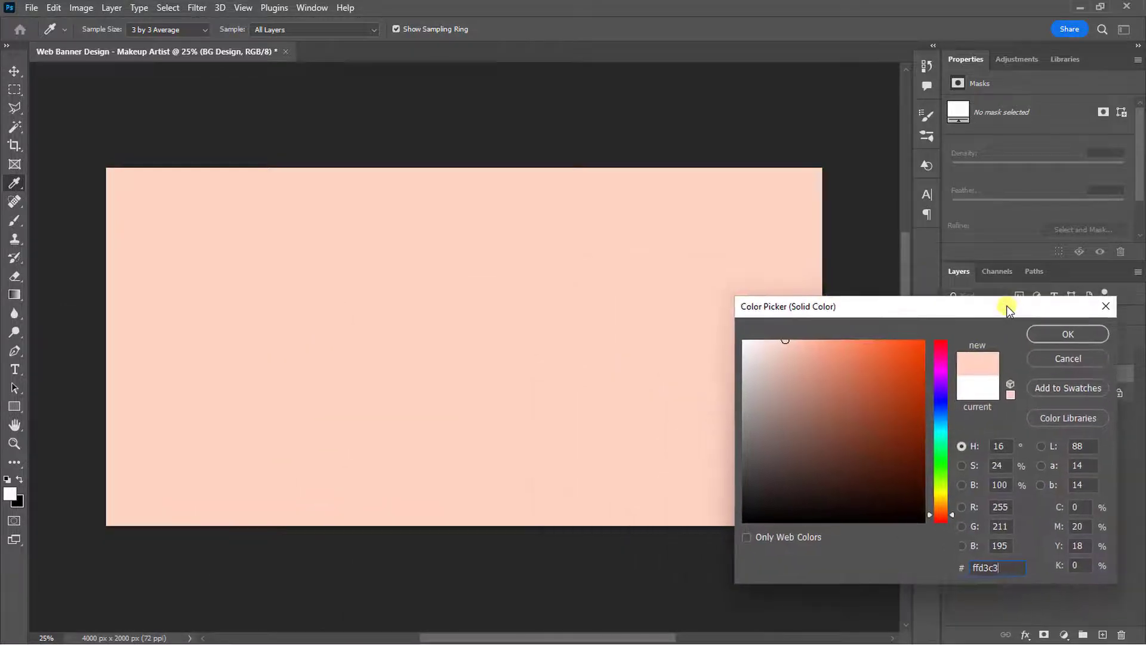
{"action": "left_click", "coordinate": [1055, 333]}
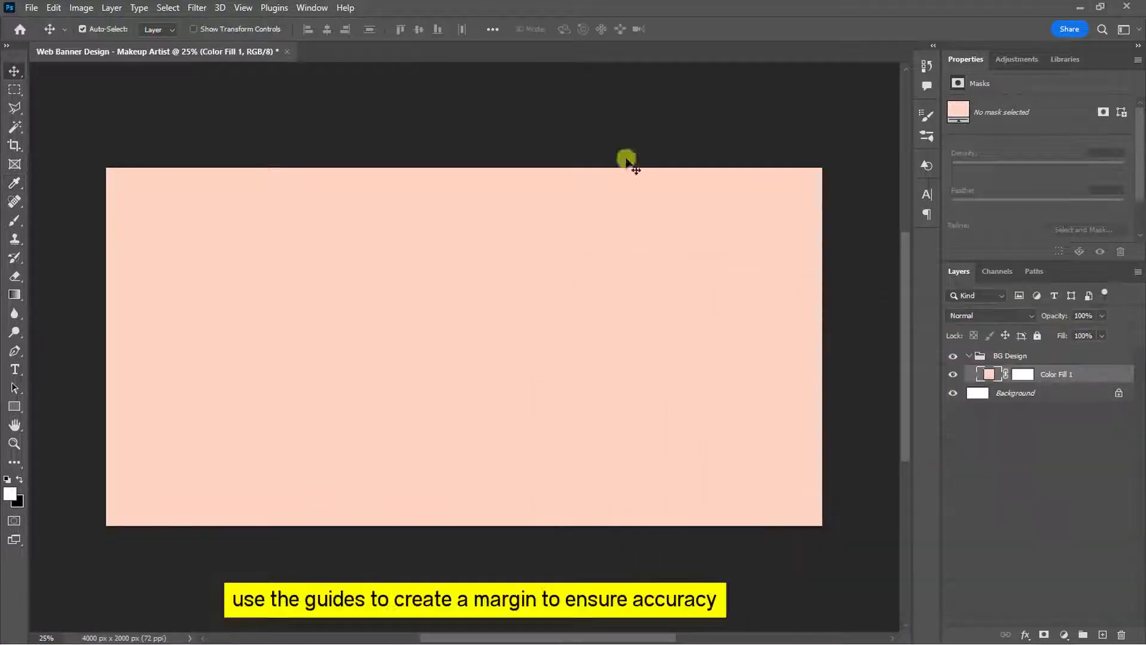
Create a guide layout without columns, with top, left and bottom margins of 0 px and a right margin of 1310 px
{"action": "left_click", "coordinate": [243, 8]}
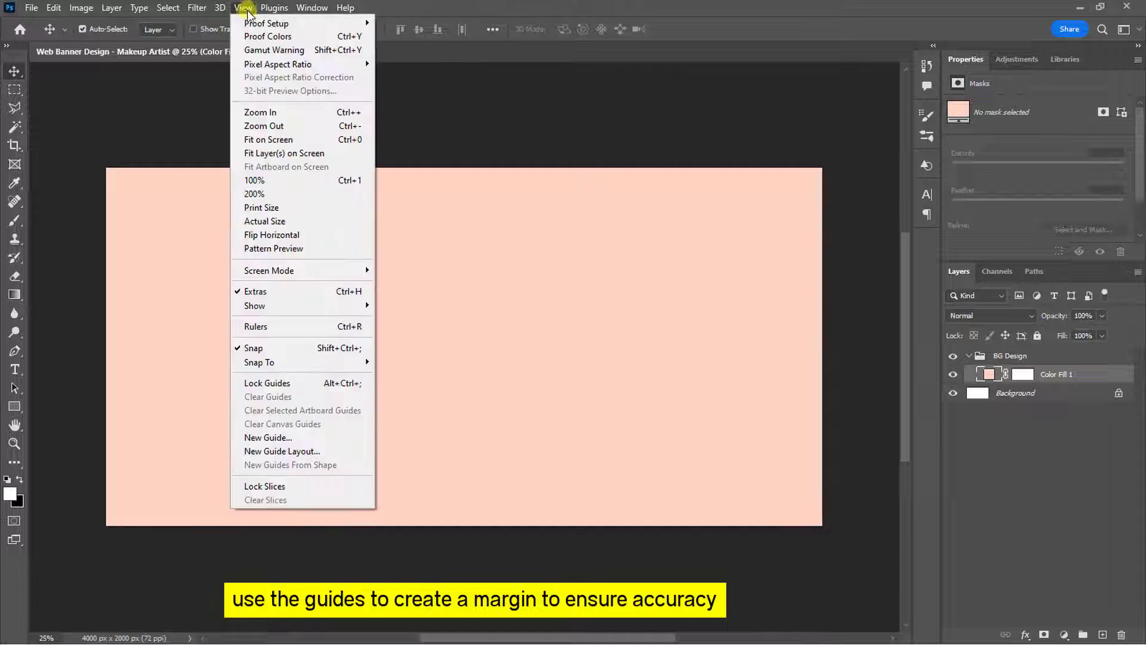
{"action": "left_click", "coordinate": [274, 450]}
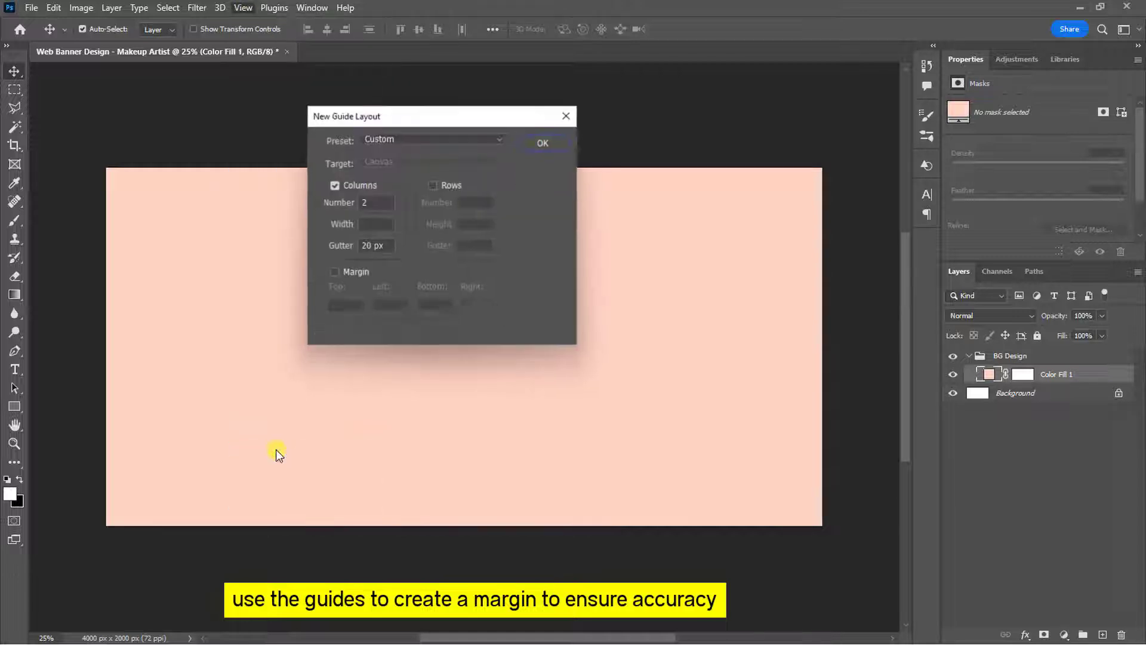
{"action": "left_click", "coordinate": [333, 184]}
{"action": "left_click", "coordinate": [333, 274]}
{"action": "type", "text": "0"}
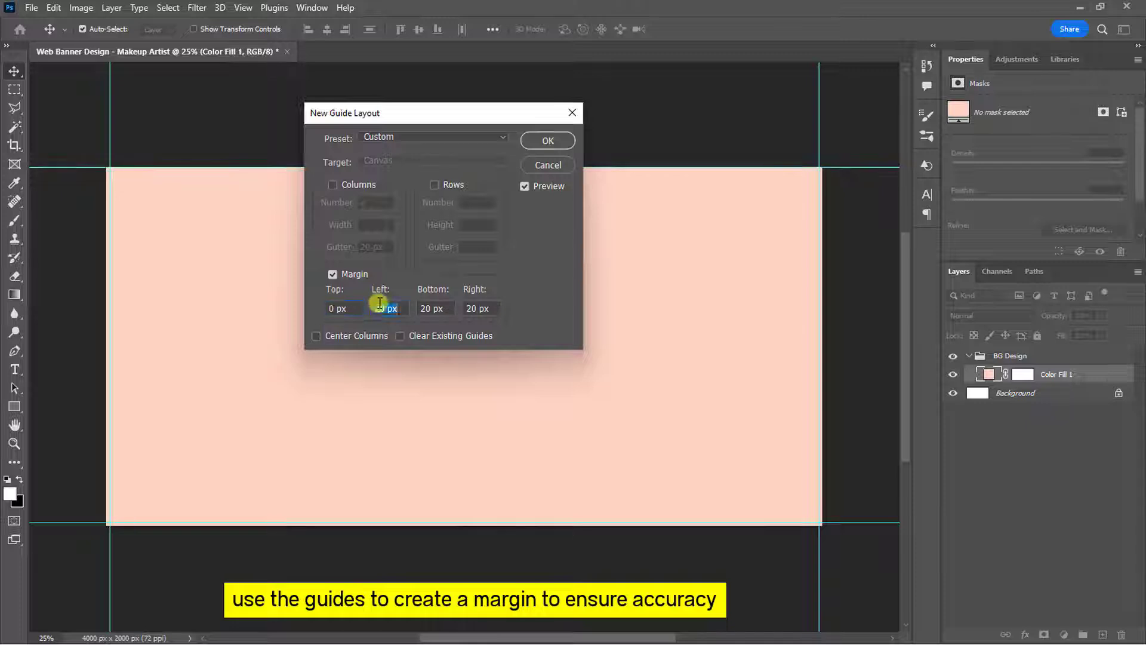
{"action": "key", "text": "Tab"}
{"action": "type", "text": "0"}
{"action": "key", "text": "Tab"}
{"action": "type", "text": "0"}
{"action": "type", "text": "1"}
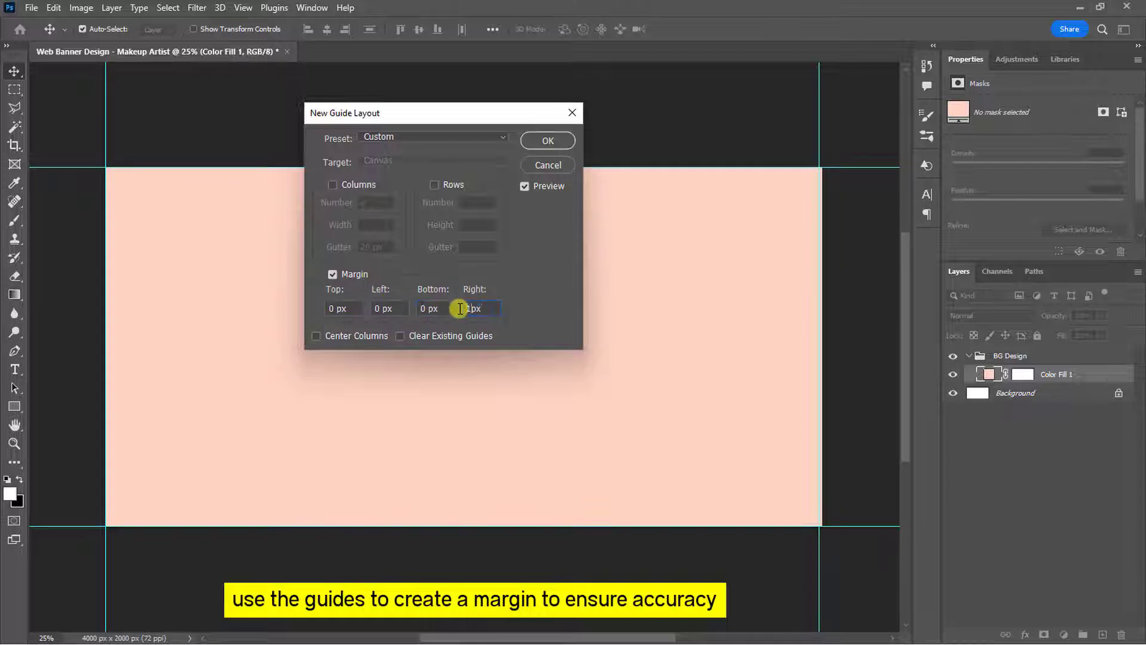
{"action": "type", "text": "300"}
{"action": "left_click", "coordinate": [547, 140]}
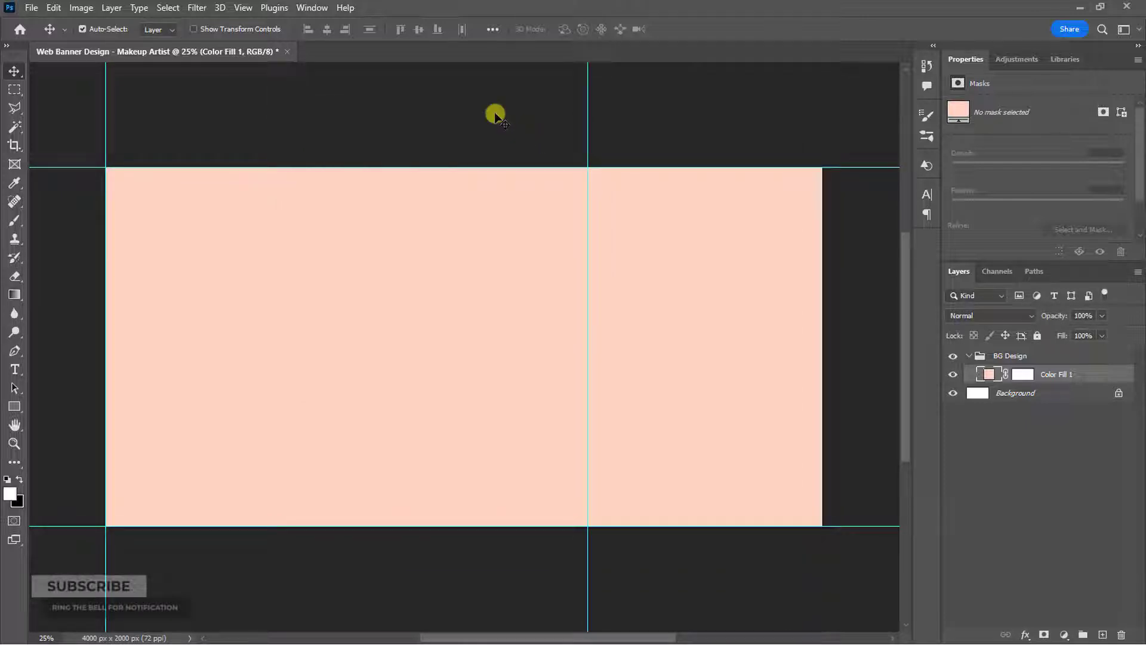
Add a second guide layout with 50 px margins on all four sides, keeping the existing guides
{"action": "left_click", "coordinate": [244, 8]}
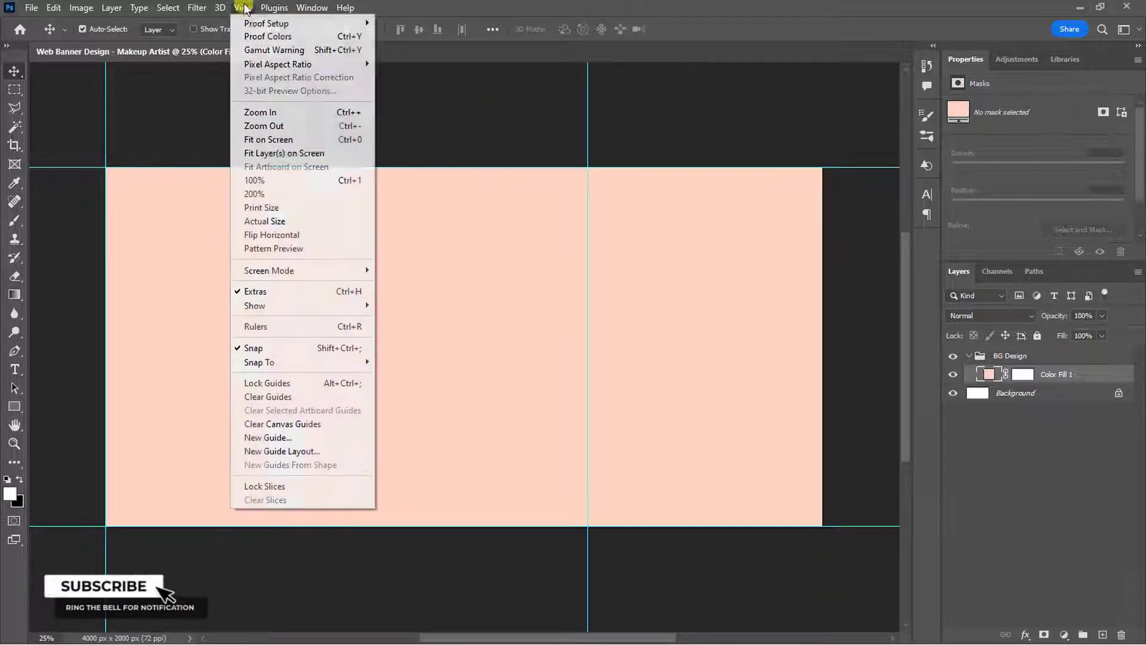
{"action": "left_click", "coordinate": [306, 452]}
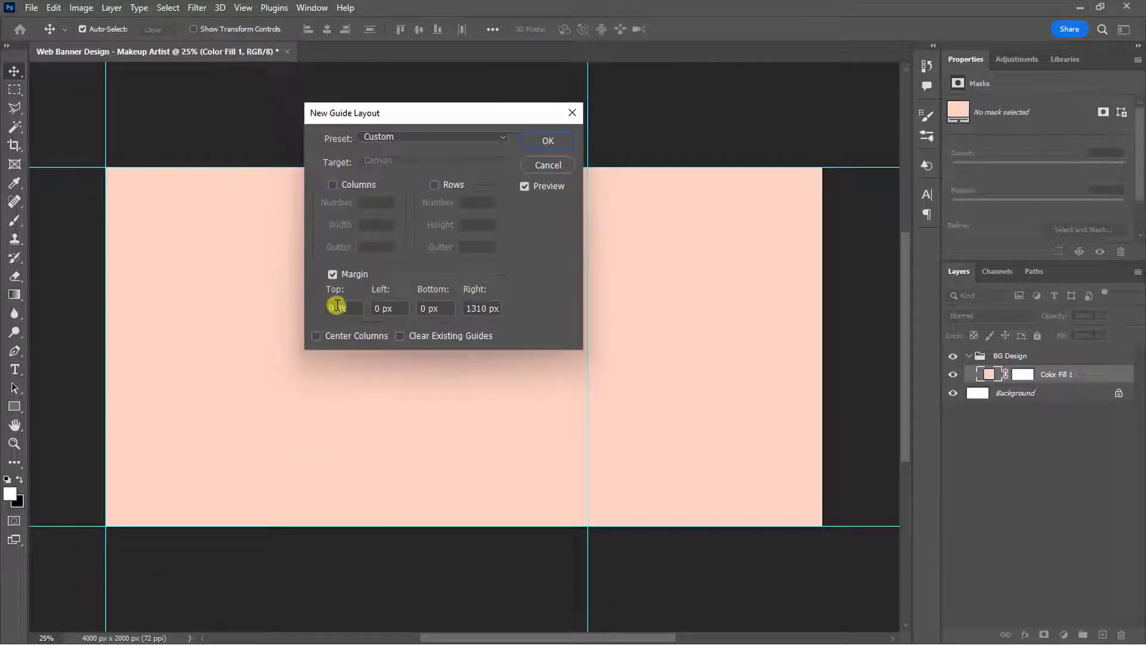
{"action": "left_click", "coordinate": [338, 305]}
{"action": "type", "text": "50"}
{"action": "left_click", "coordinate": [375, 308]}
{"action": "type", "text": "50"}
{"action": "left_click", "coordinate": [428, 307]}
{"action": "type", "text": "50"}
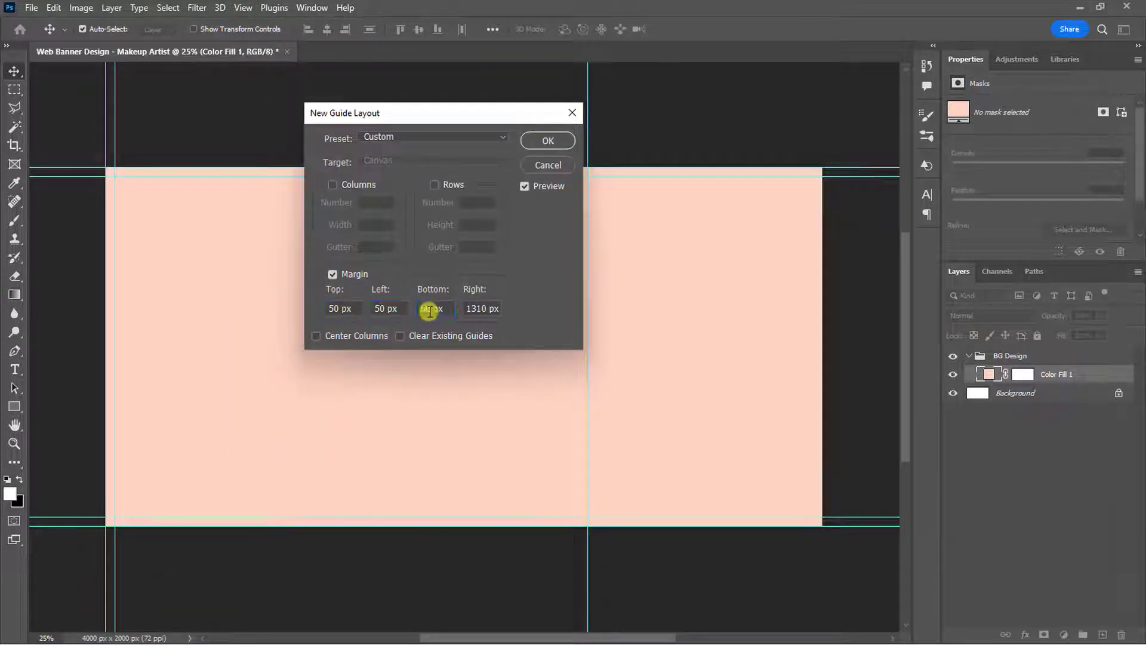
{"action": "left_click", "coordinate": [543, 142]}
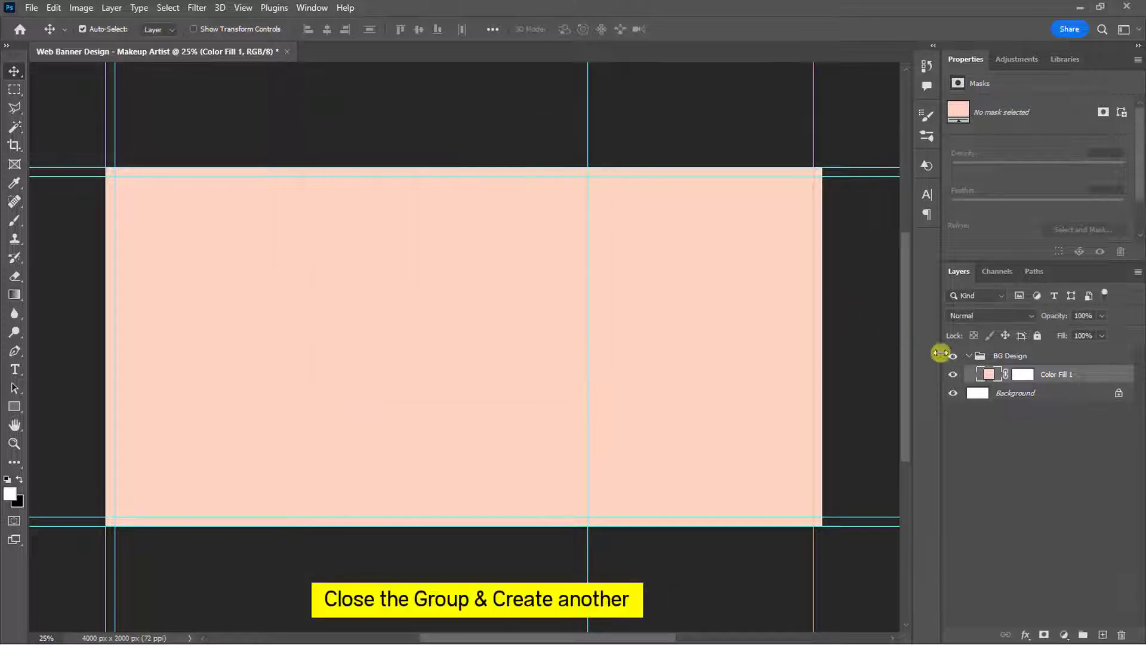
Collapse the BG Design group and create a new group named "Stripes" above it
{"action": "left_click", "coordinate": [972, 356]}
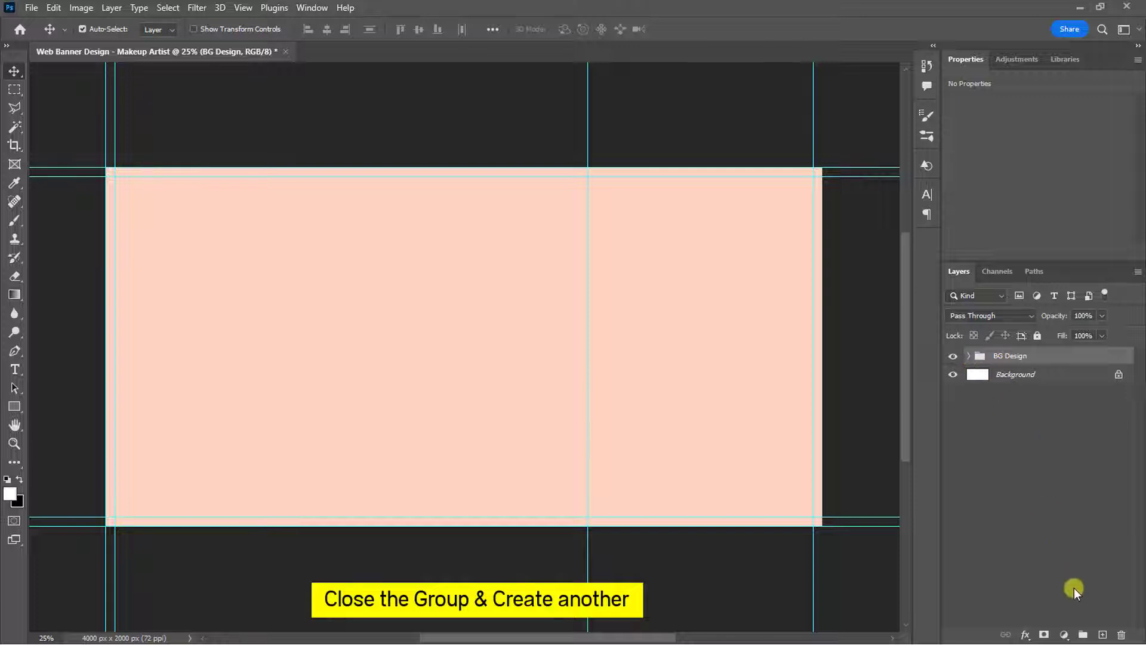
{"action": "left_click", "coordinate": [1082, 634]}
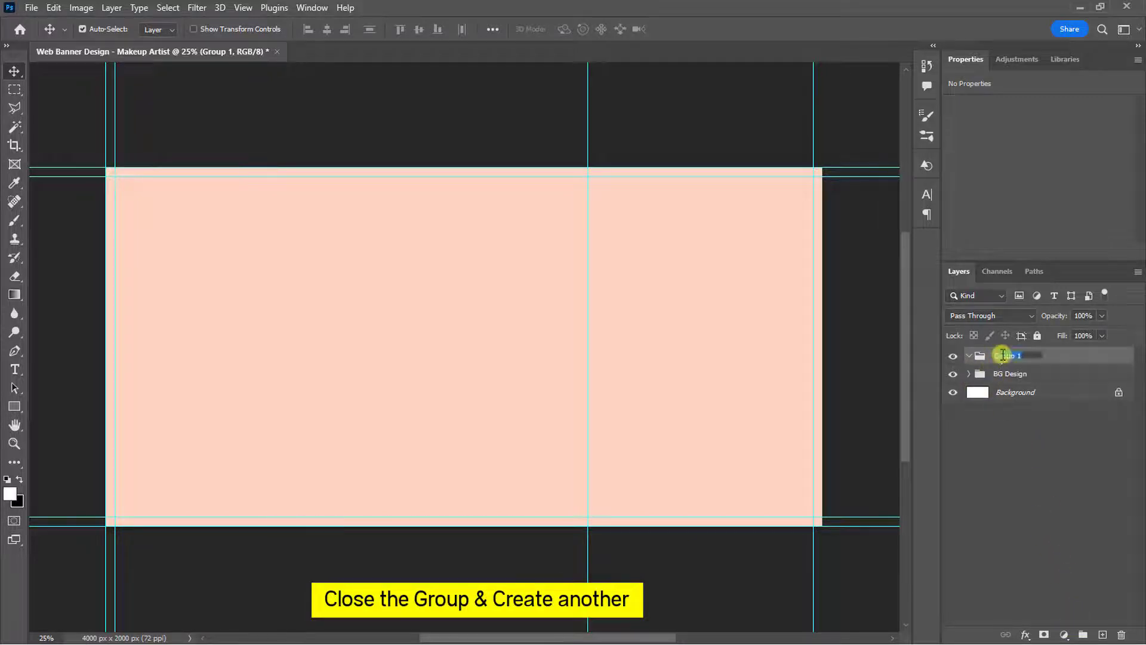
{"action": "left_click", "coordinate": [1002, 354]}
{"action": "type", "text": "Stripes"}
{"action": "key", "text": "Return"}
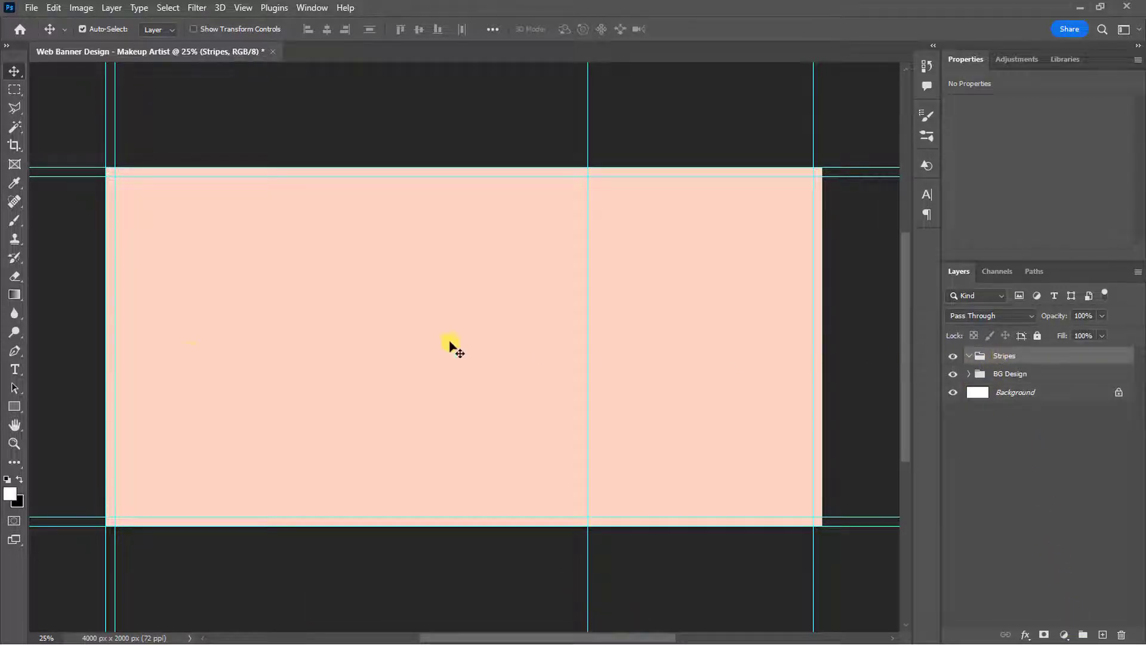
Draw a white vertical rectangle about 122 x 3074 px running past the canvas and skew its upper end rightward to about -17.34°
{"action": "left_click_drag", "start_coordinate": [28, 406], "coordinate": [60, 404]}
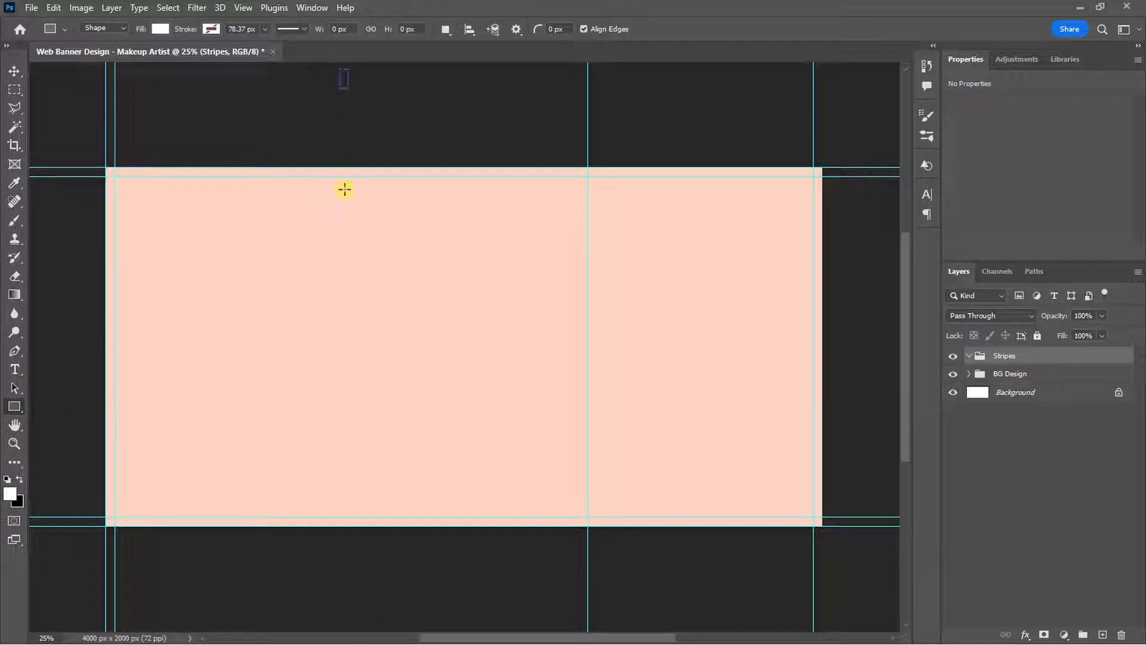
{"action": "left_click_drag", "start_coordinate": [345, 189], "coordinate": [361, 618]}
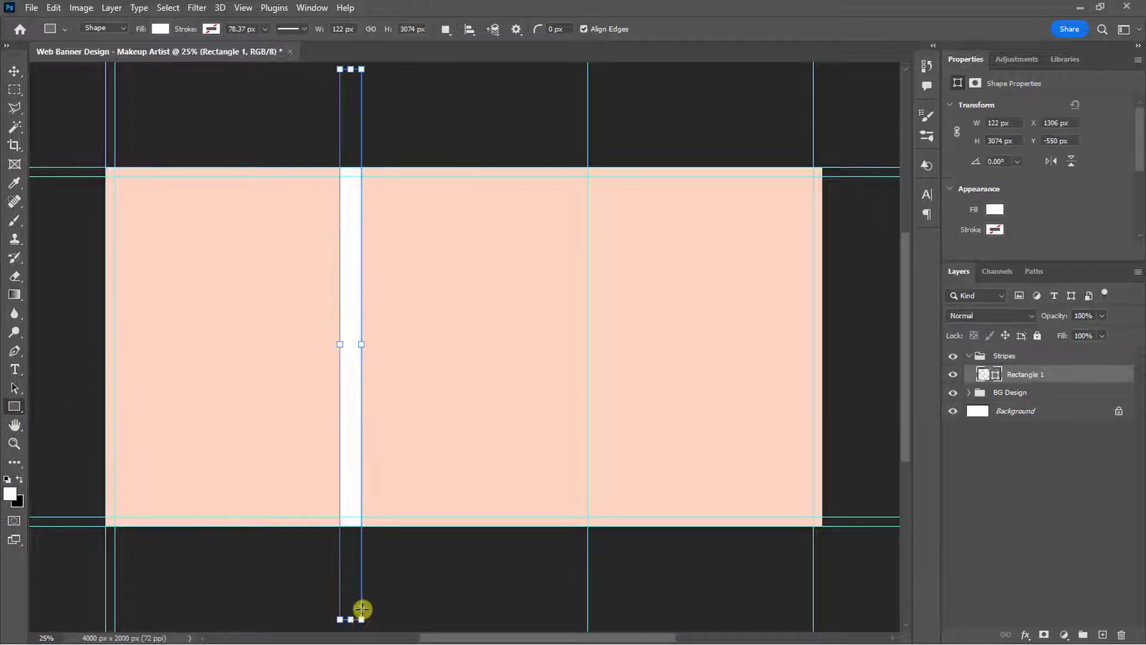
{"action": "key", "text": "ctrl+t"}
{"action": "right_click", "coordinate": [353, 344]}
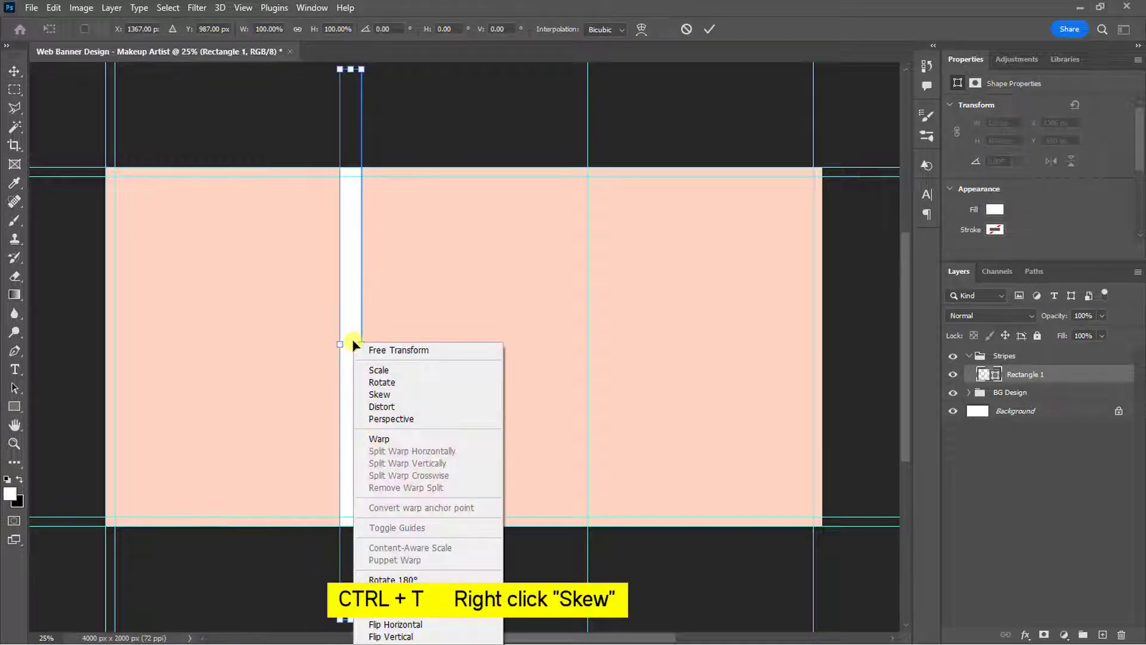
{"action": "left_click", "coordinate": [373, 394]}
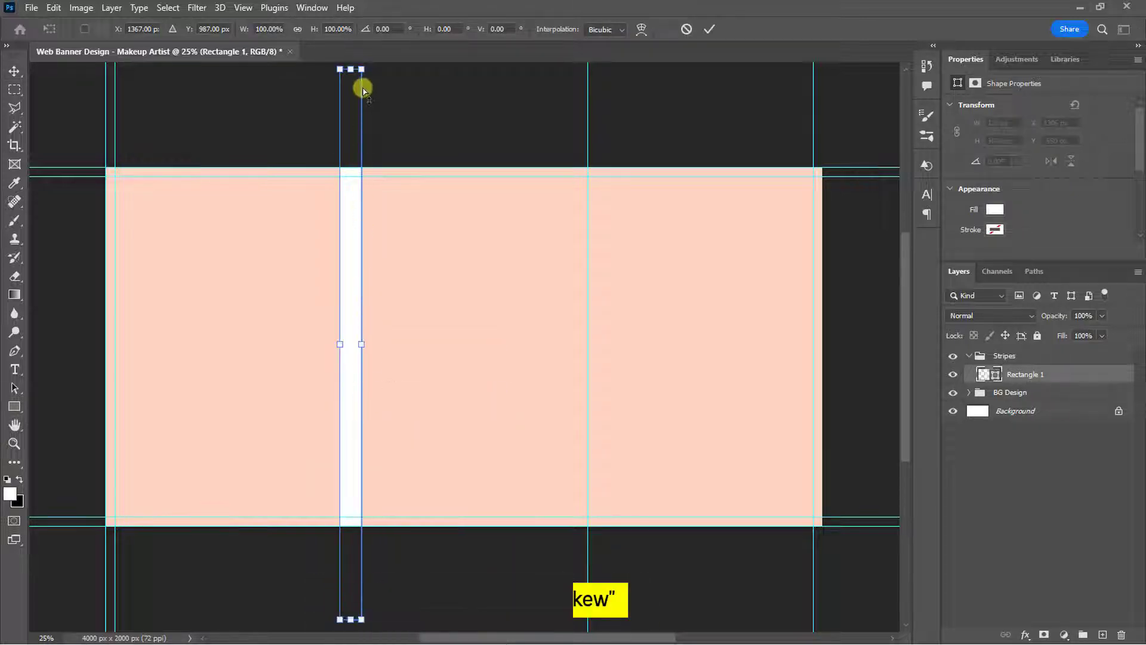
{"action": "left_click_drag", "start_coordinate": [350, 70], "coordinate": [523, 69]}
{"action": "left_click", "coordinate": [711, 28]}
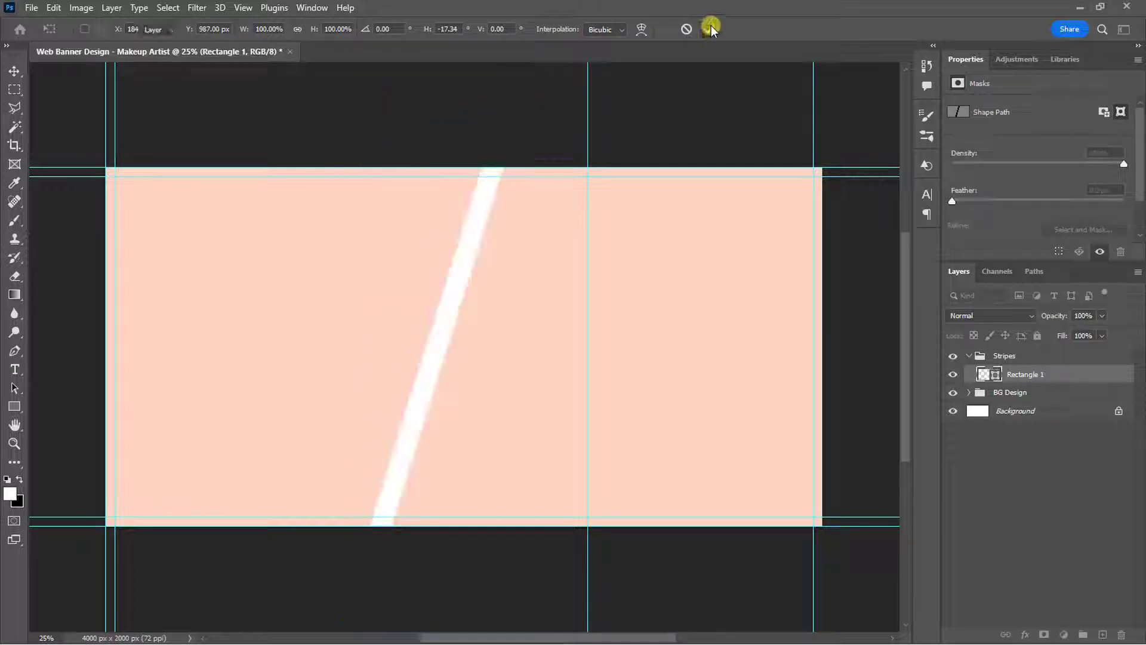
Duplicate the skewed white stripe and place the copy just right of the original with a narrow gap between them
{"action": "key", "text": "ctrl+j"}
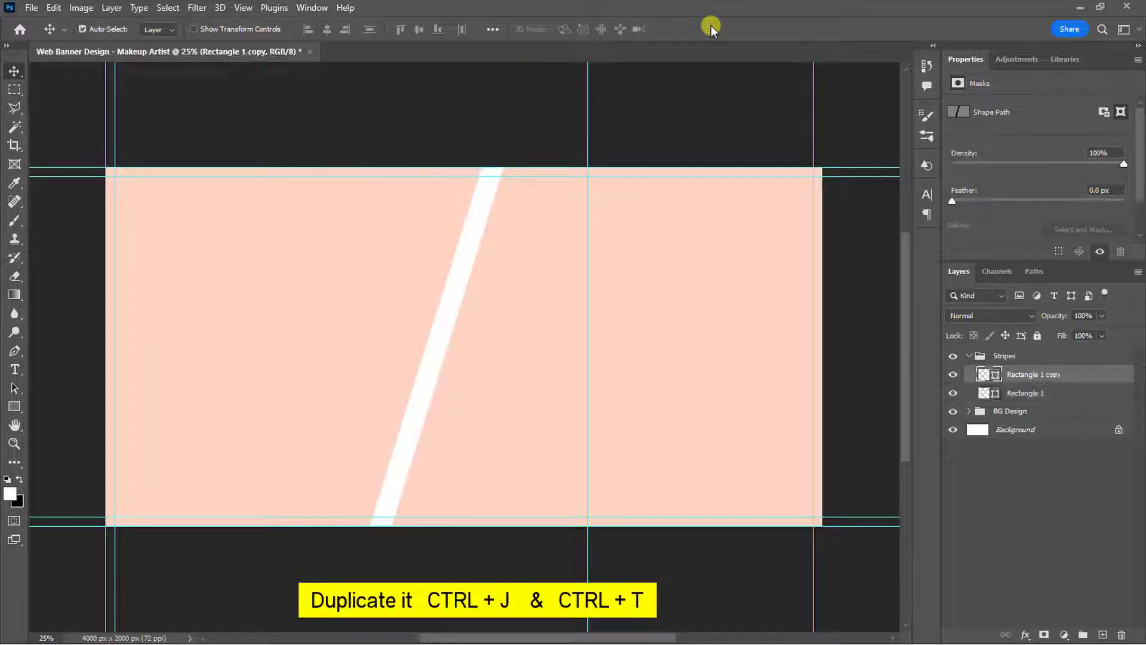
{"action": "key", "text": "ctrl+t"}
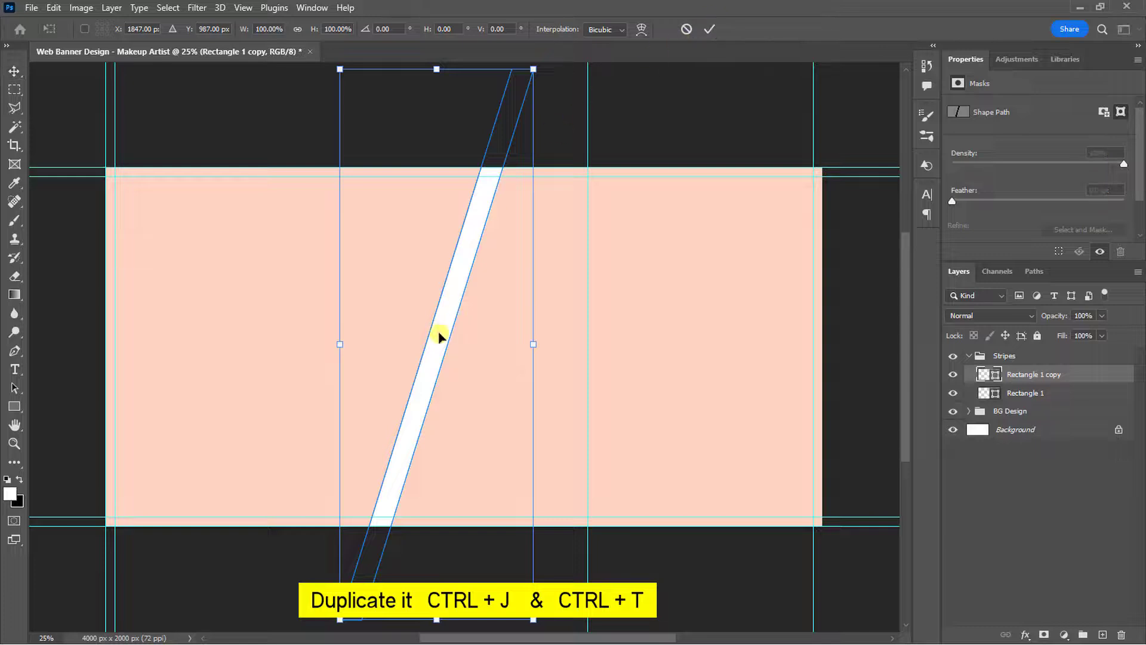
{"action": "left_click_drag", "start_coordinate": [439, 338], "coordinate": [465, 332]}
{"action": "left_click", "coordinate": [708, 28]}
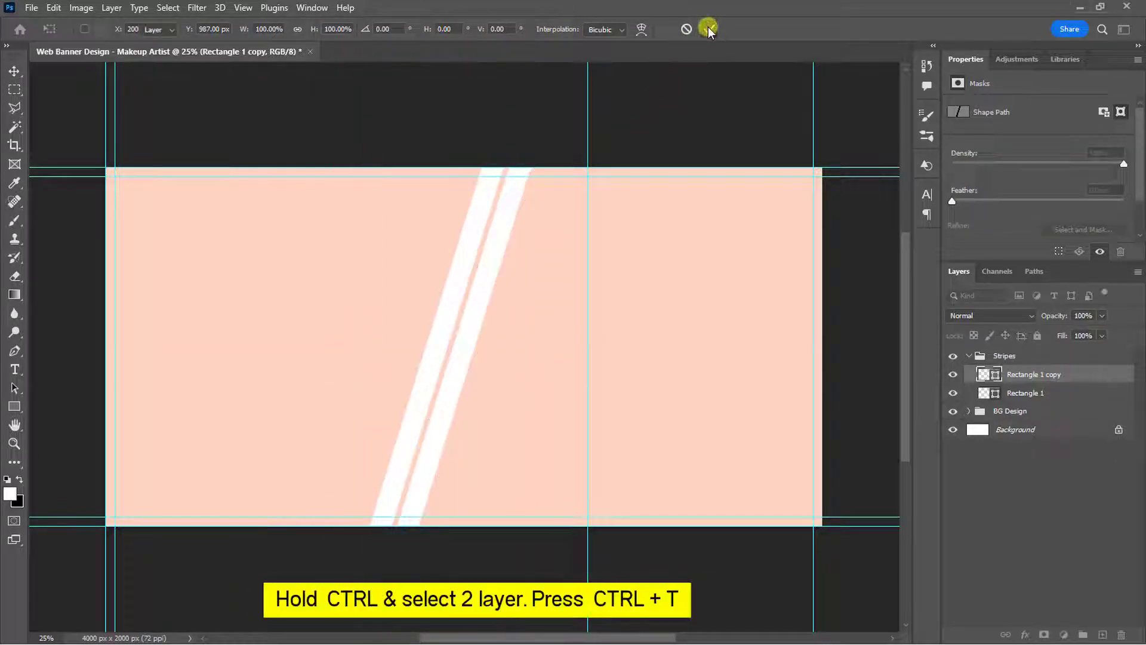
Rotate both white stripes together 90° clockwise and move them left so their right ends meet the inner vertical guide
{"action": "left_click", "coordinate": [1056, 391], "text": "ctrl"}
{"action": "key", "text": "ctrl+t"}
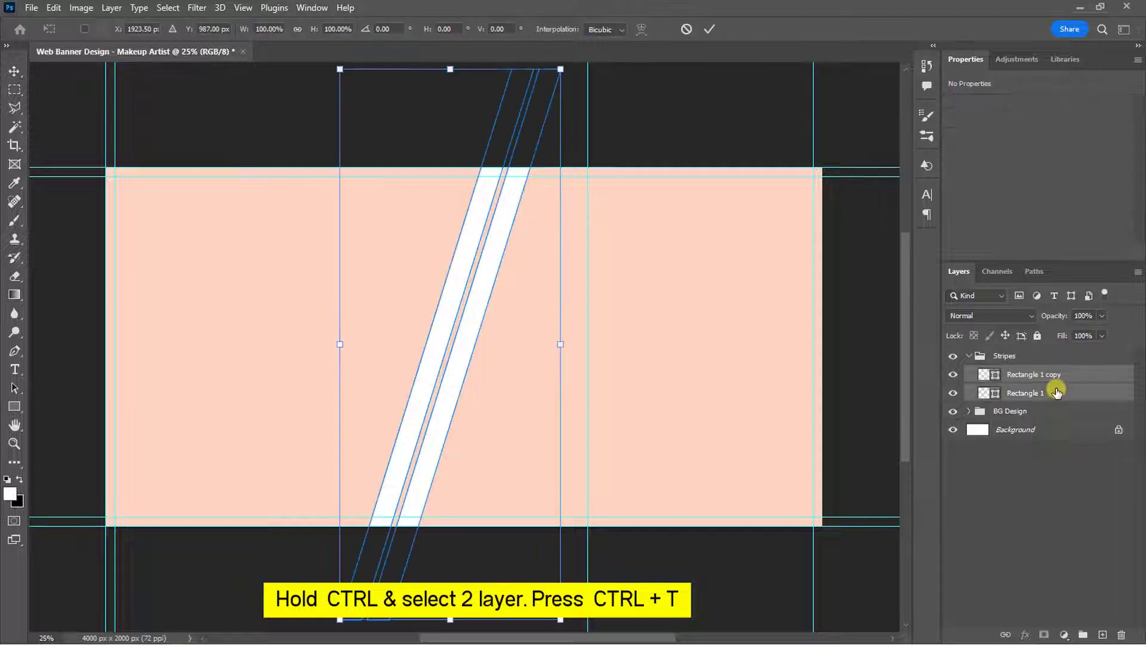
{"action": "right_click", "coordinate": [466, 313]}
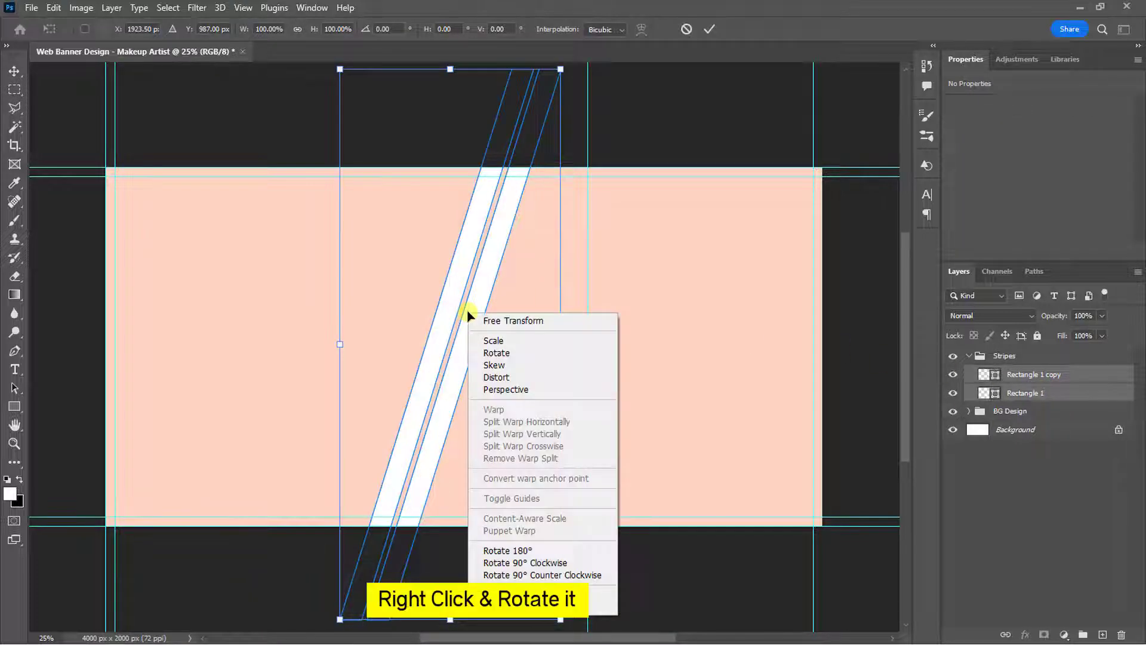
{"action": "left_click", "coordinate": [508, 562]}
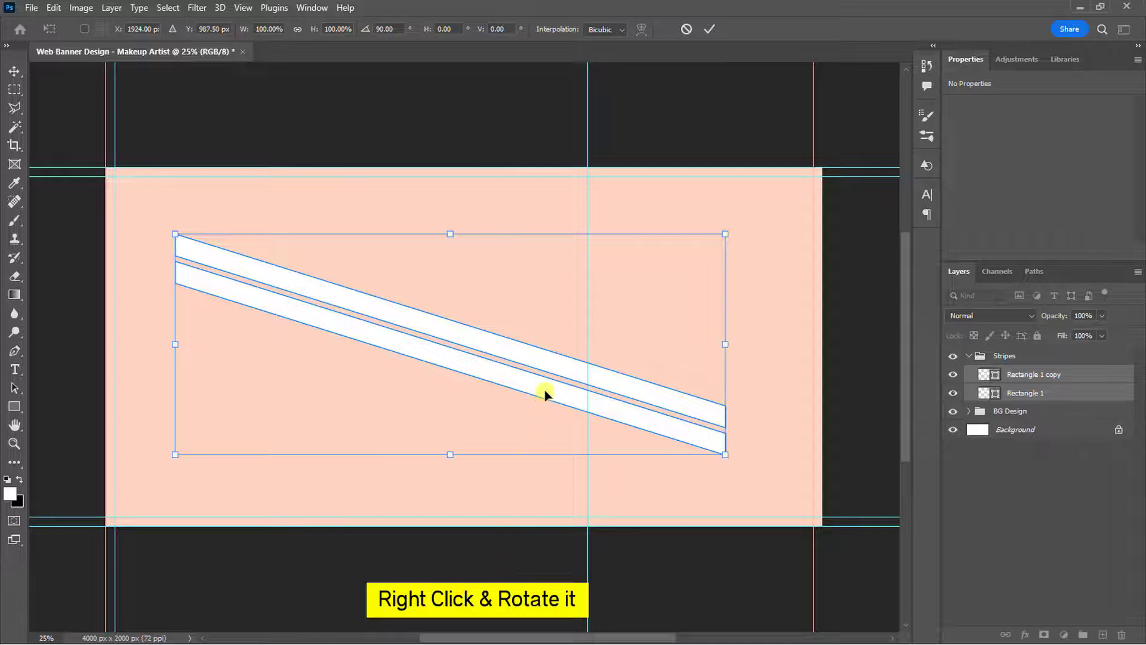
{"action": "left_click_drag", "start_coordinate": [552, 366], "coordinate": [422, 359]}
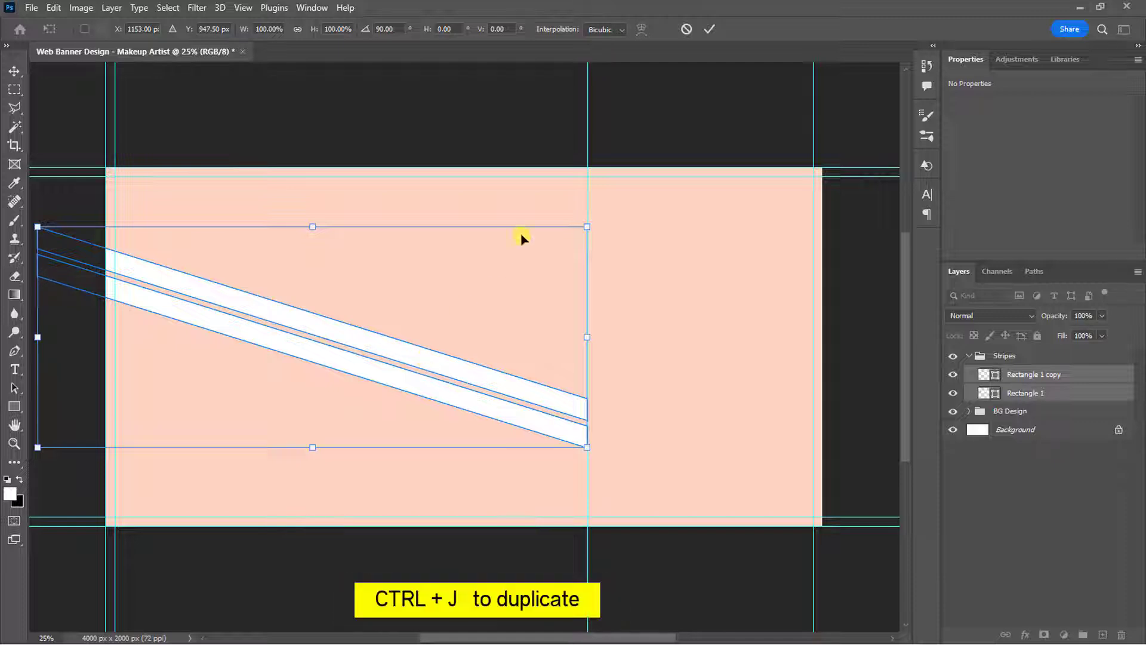
{"action": "left_click", "coordinate": [713, 29]}
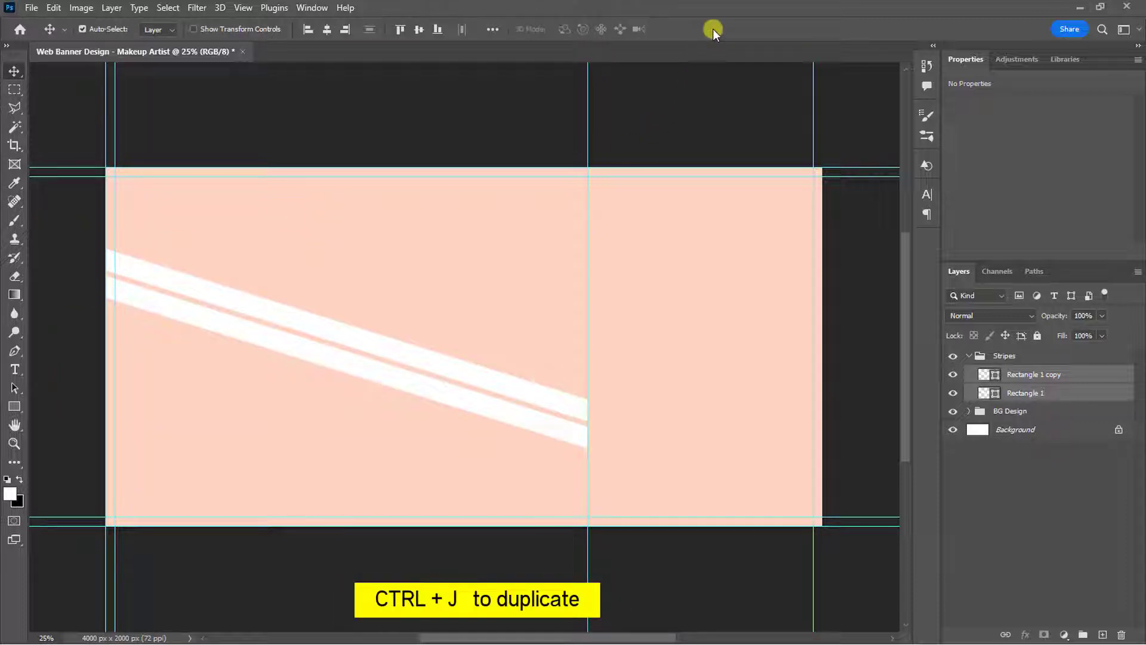
Duplicate the stripe pair, place the copy at its lower-right end to continue the diagonal across the canvas, and collapse the Stripes group
{"action": "key", "text": "ctrl+j"}
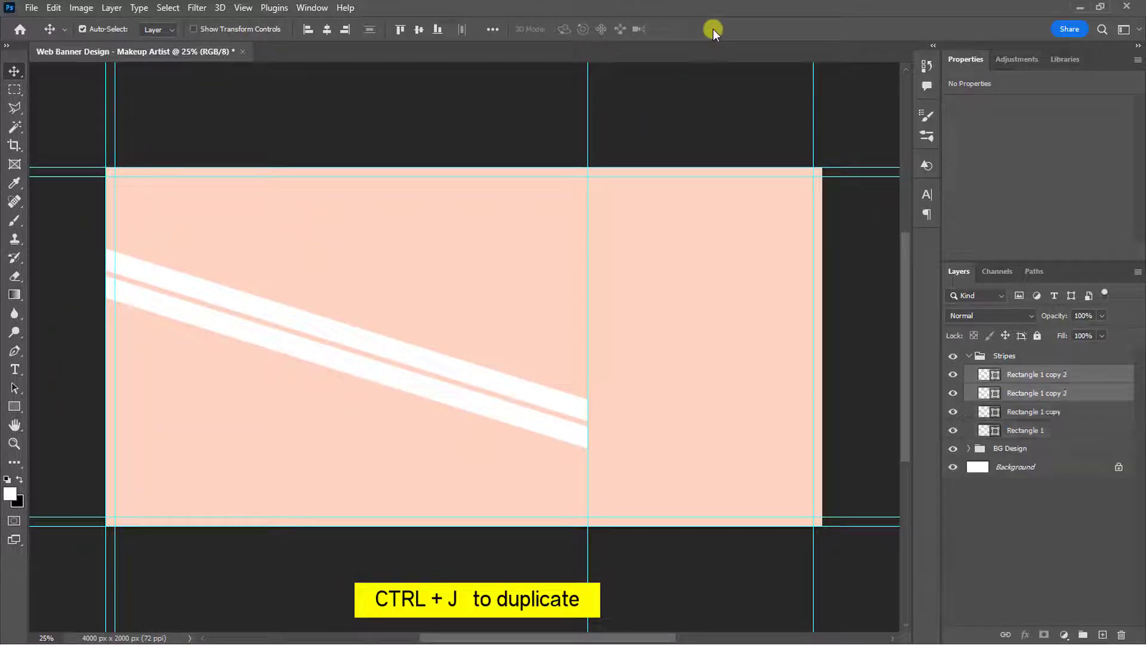
{"action": "key", "text": "ctrl+t"}
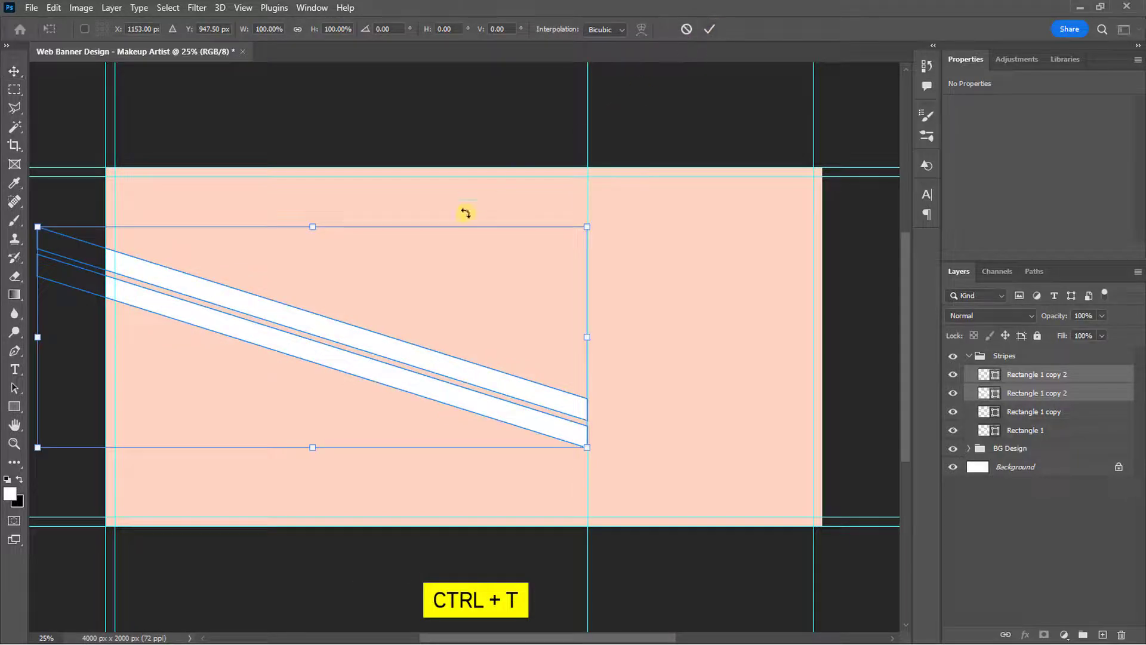
{"action": "left_click_drag", "start_coordinate": [322, 330], "coordinate": [838, 503]}
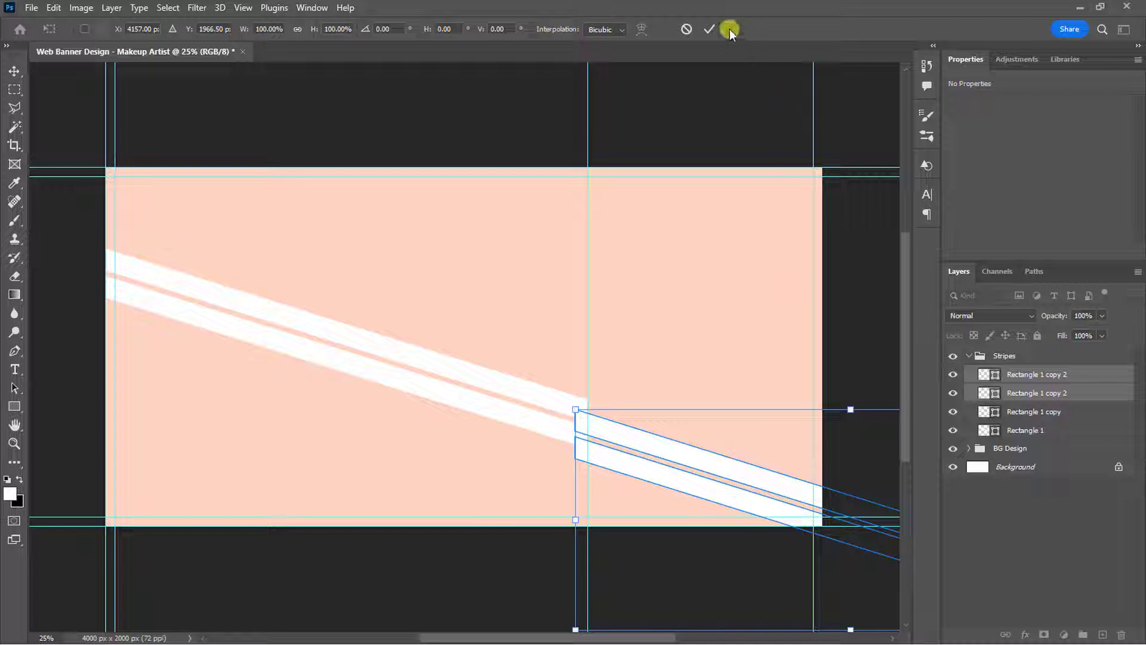
{"action": "left_click", "coordinate": [709, 28]}
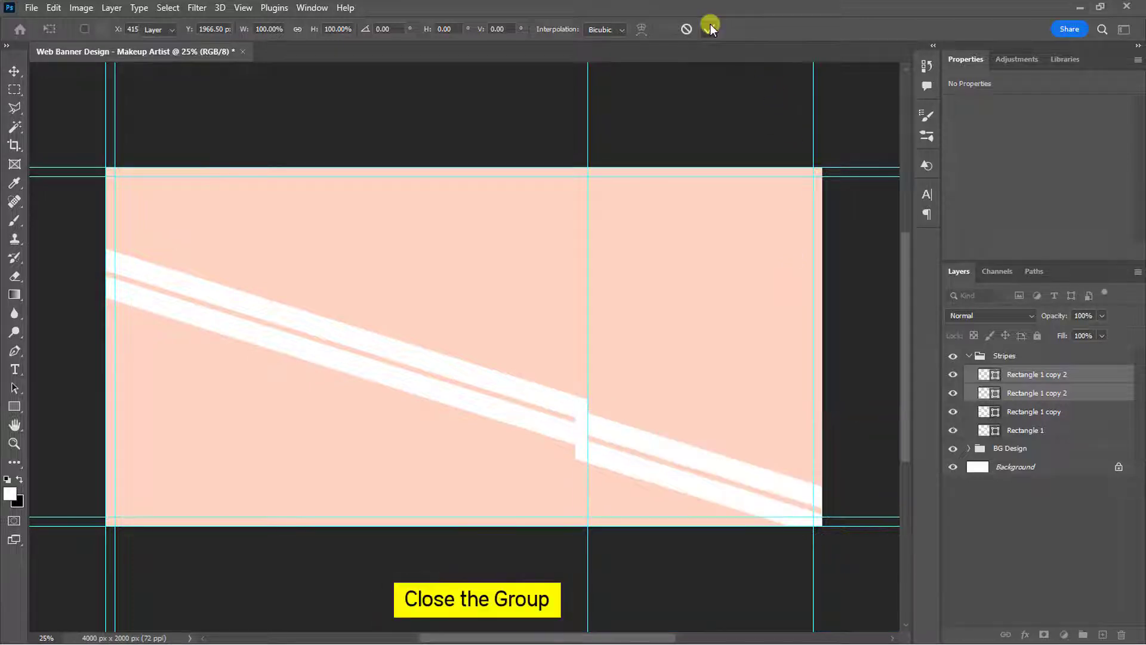
{"action": "left_click", "coordinate": [968, 357]}
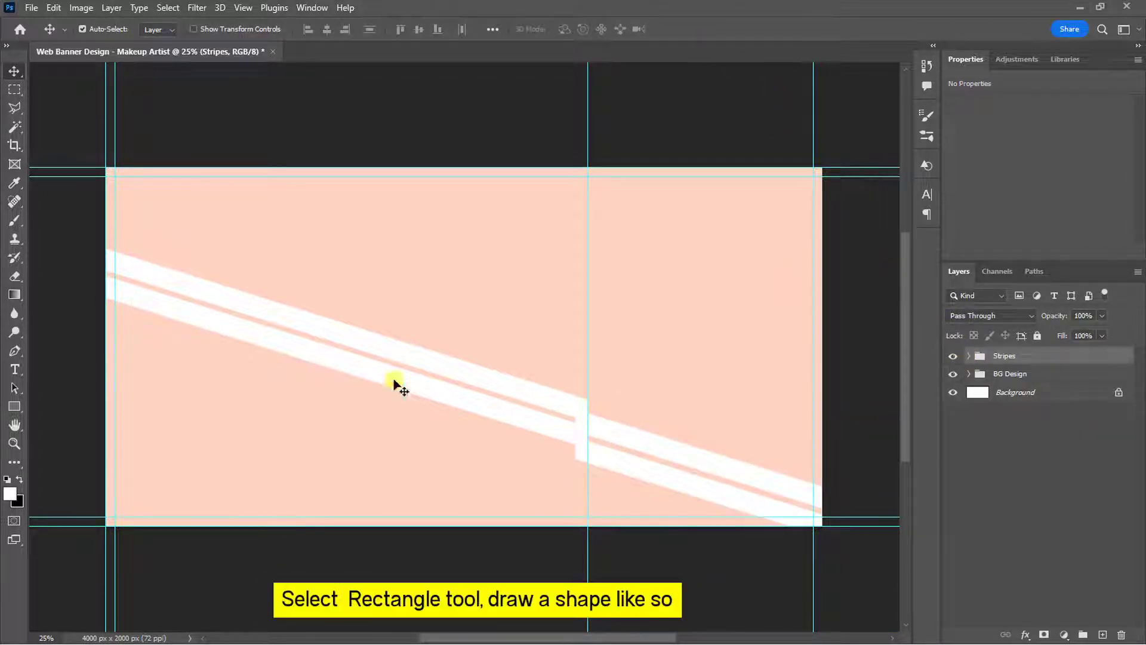
Draw a white rectangle about 4500 x 1575 px over the canvas's lower part and skew it vertically to about 18°, tucking its upper edge under the stripes
{"action": "left_click", "coordinate": [13, 407]}
{"action": "left_click_drag", "start_coordinate": [51, 314], "coordinate": [857, 595]}
{"action": "key", "text": "ctrl+t"}
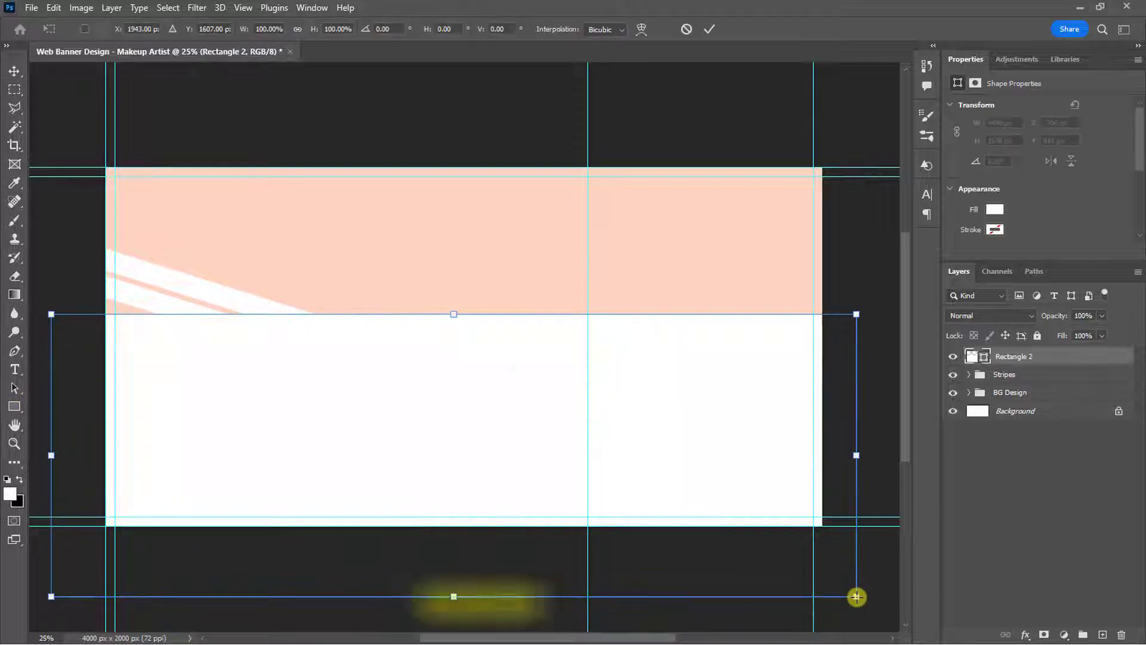
{"action": "right_click", "coordinate": [777, 481]}
{"action": "left_click", "coordinate": [804, 234]}
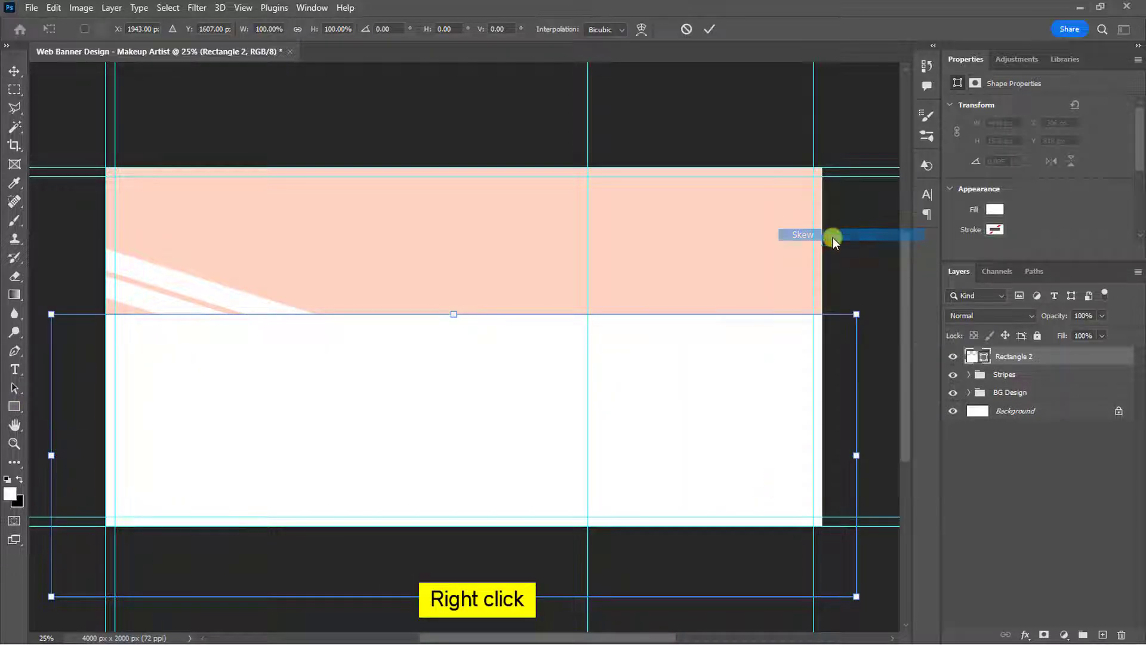
{"action": "left_click_drag", "start_coordinate": [857, 454], "coordinate": [835, 627]}
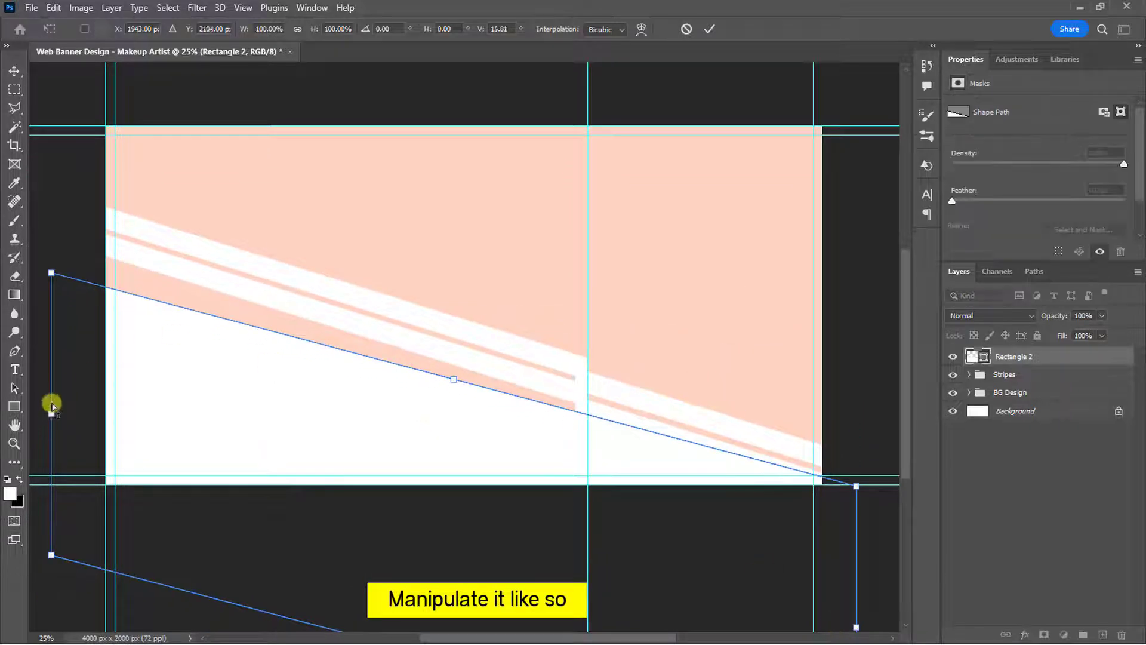
{"action": "left_click_drag", "start_coordinate": [51, 402], "coordinate": [52, 371]}
{"action": "left_click_drag", "start_coordinate": [855, 488], "coordinate": [855, 495]}
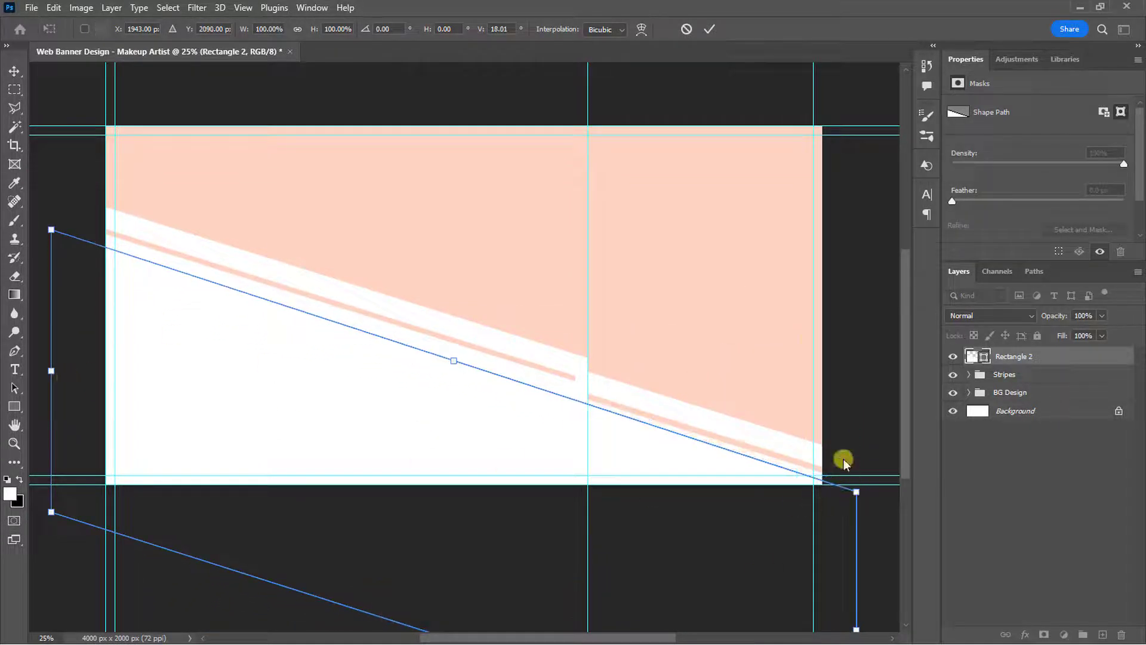
{"action": "left_click", "coordinate": [709, 29]}
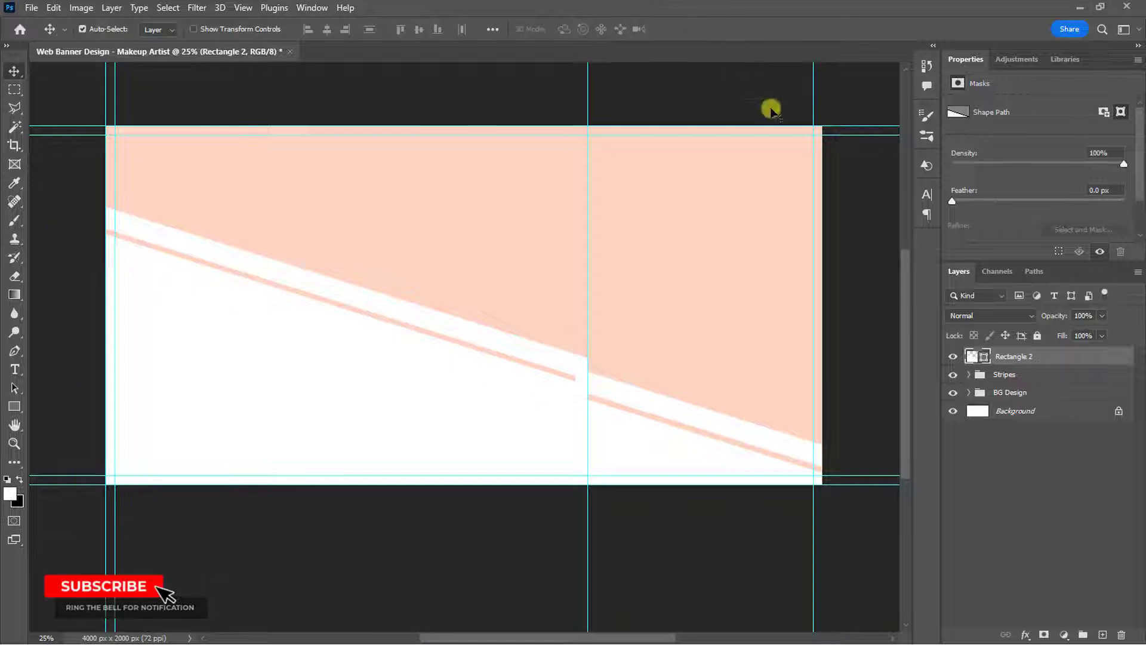
Move the skewed rectangle into the BG Design group above the color fill and add a Gradient Overlay to it
{"action": "left_click_drag", "start_coordinate": [1006, 358], "coordinate": [1001, 392]}
{"action": "left_click", "coordinate": [1027, 635]}
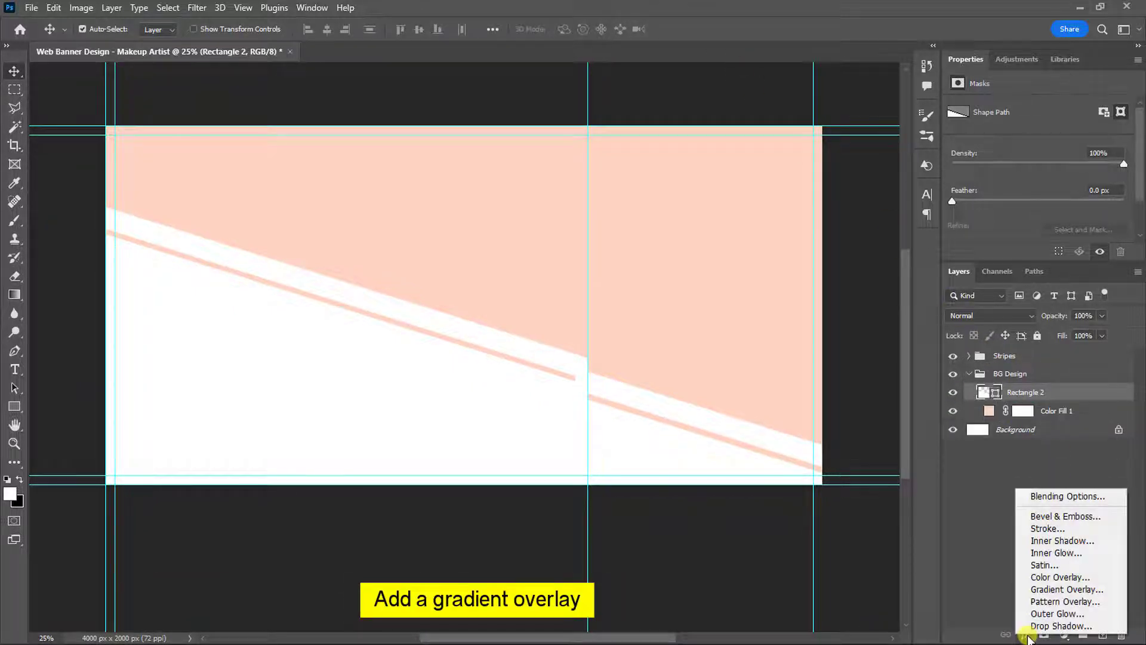
{"action": "left_click", "coordinate": [1037, 588]}
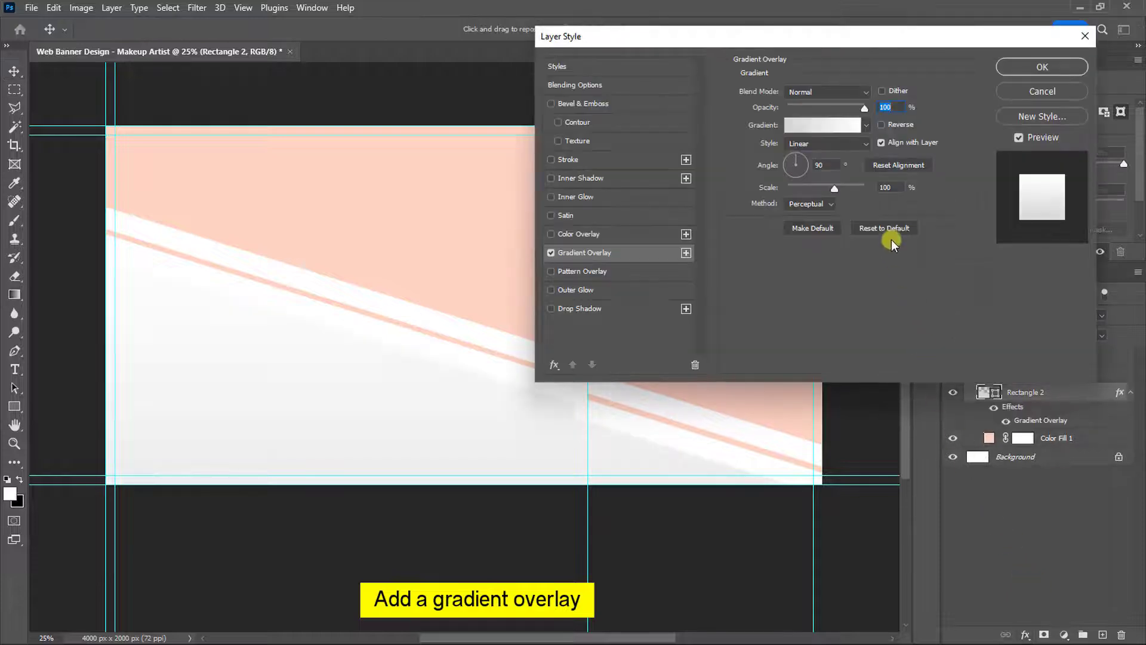
Set the overlay gradient's left color stop to #ffab96 and its right color stop to #ff0f47
{"action": "left_click", "coordinate": [824, 124]}
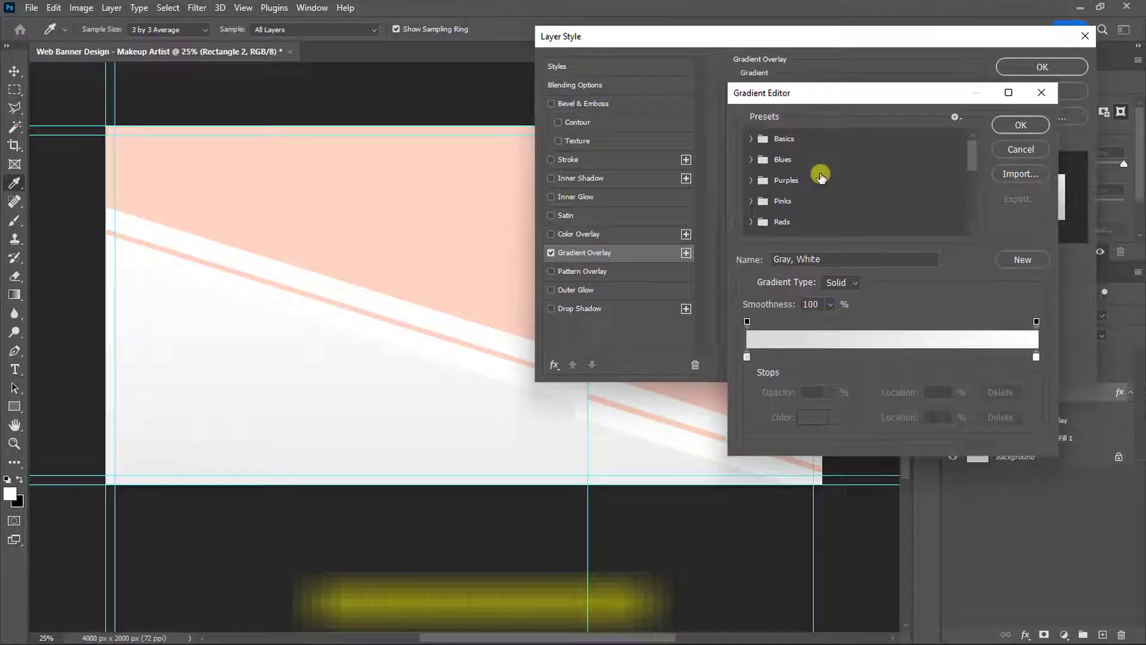
{"action": "left_click", "coordinate": [747, 358]}
{"action": "left_click", "coordinate": [811, 417]}
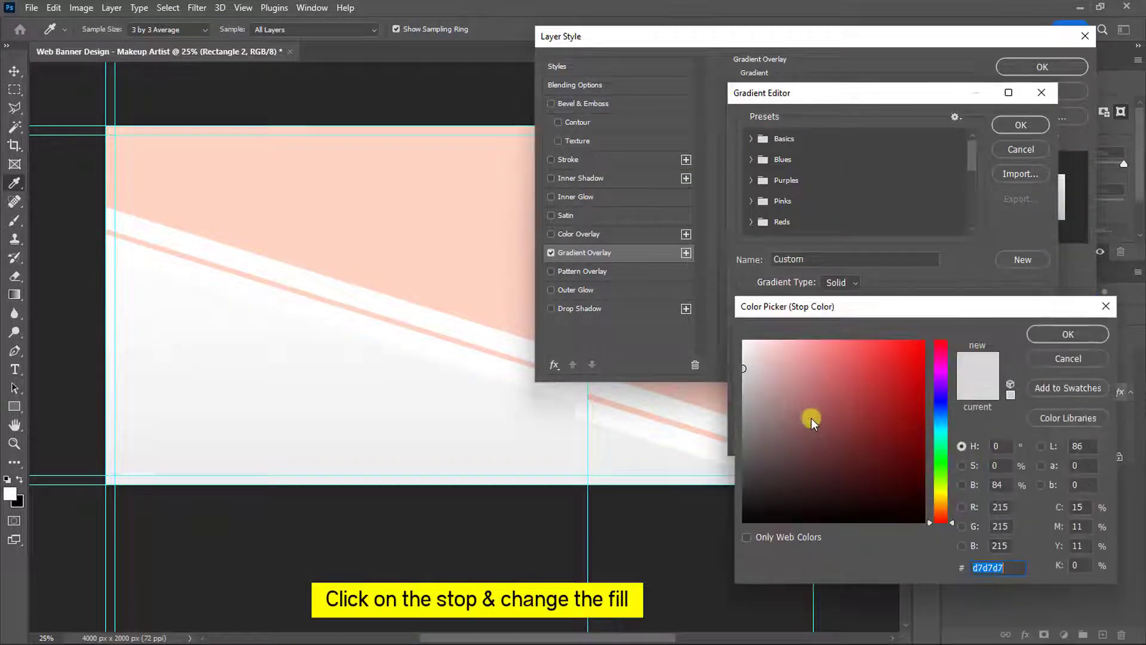
{"action": "double_click", "coordinate": [985, 568]}
{"action": "type", "text": "ffab96"}
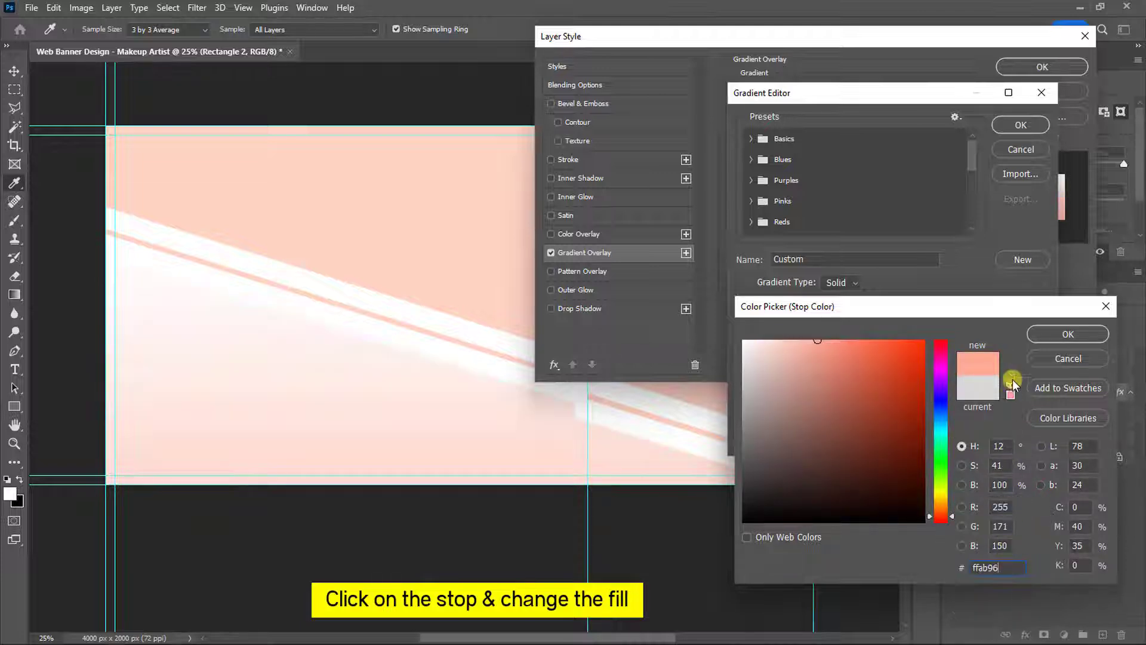
{"action": "left_click", "coordinate": [1047, 333]}
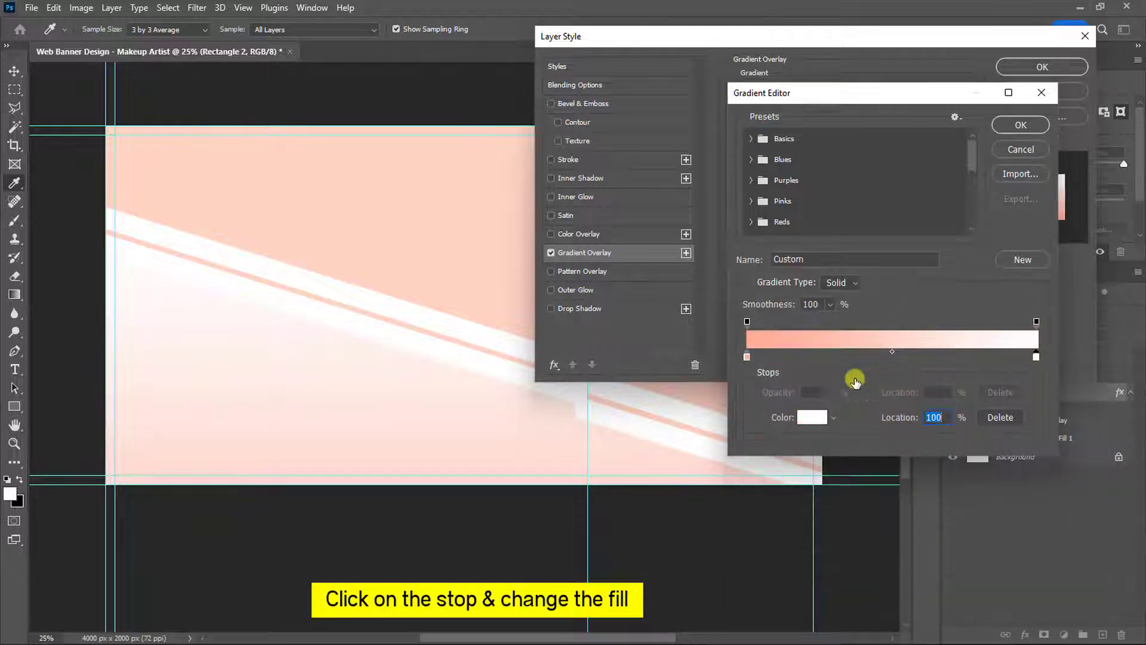
{"action": "left_click", "coordinate": [811, 418]}
{"action": "double_click", "coordinate": [990, 567]}
{"action": "type", "text": "ff0"}
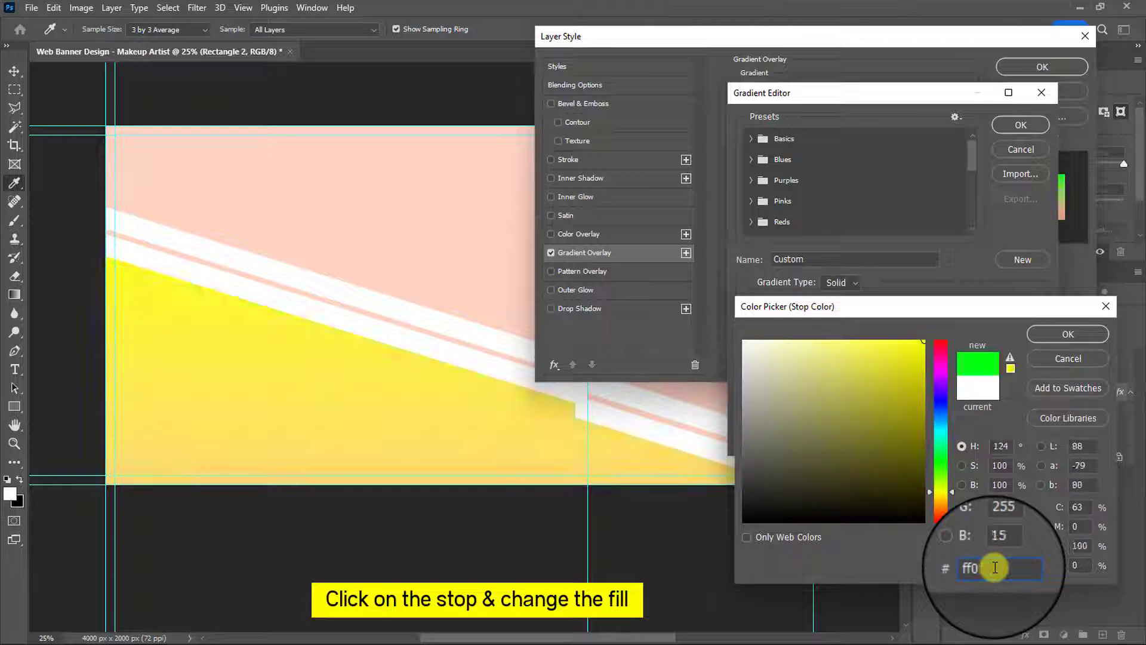
{"action": "type", "text": "f47"}
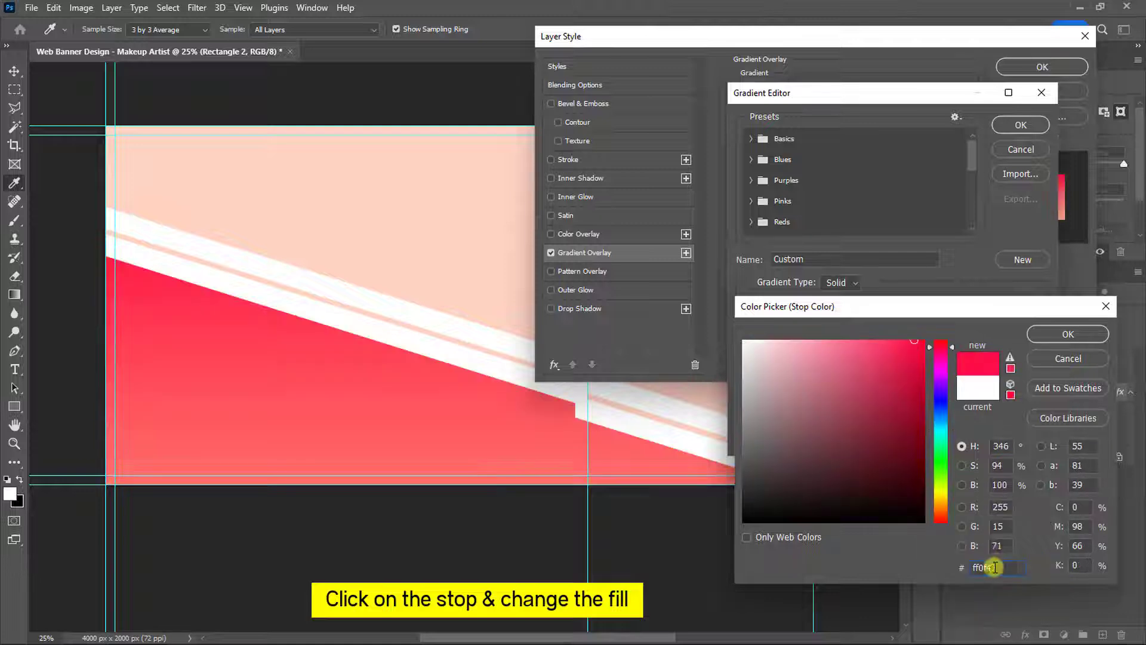
{"action": "left_click", "coordinate": [1057, 334]}
{"action": "left_click", "coordinate": [1020, 124]}
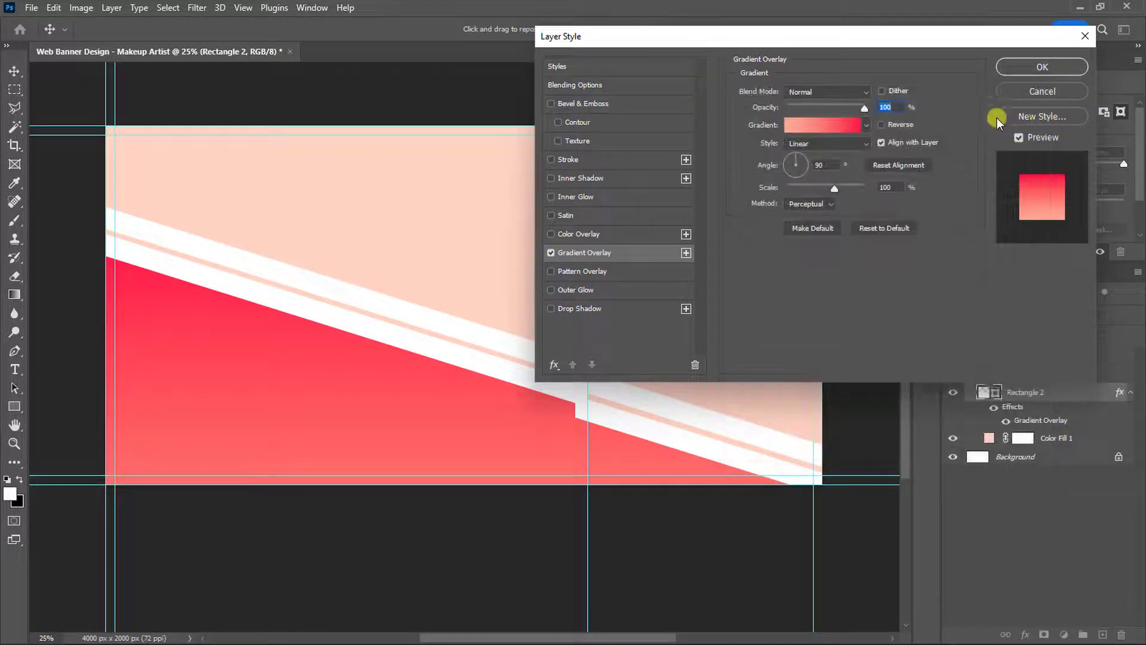
Enable Dither on the gradient overlay, set its angle to -177° and its method to Classic, and apply the style
{"action": "left_click", "coordinate": [881, 91]}
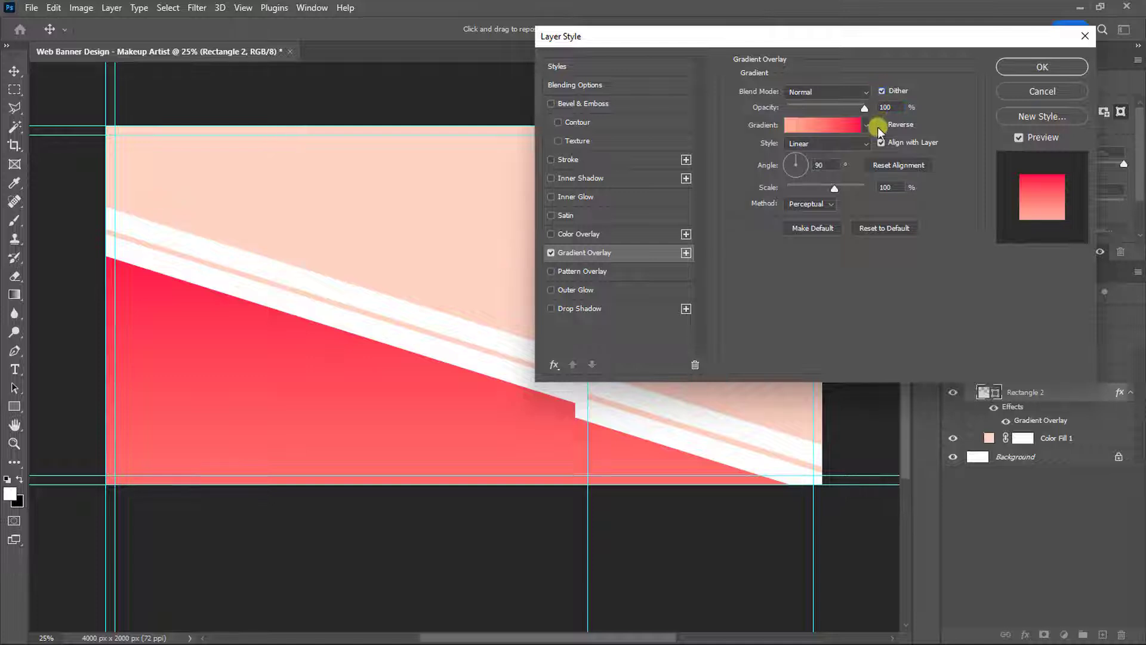
{"action": "left_click", "coordinate": [810, 164]}
{"action": "type", "text": "-177"}
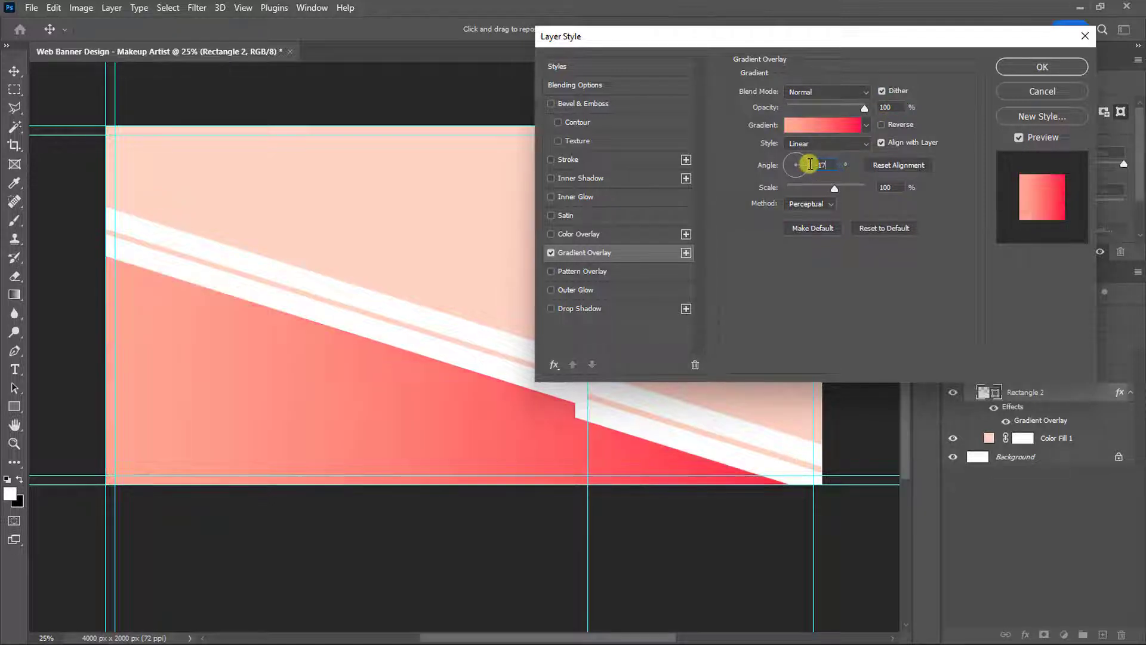
{"action": "left_click", "coordinate": [809, 204]}
{"action": "left_click", "coordinate": [811, 234]}
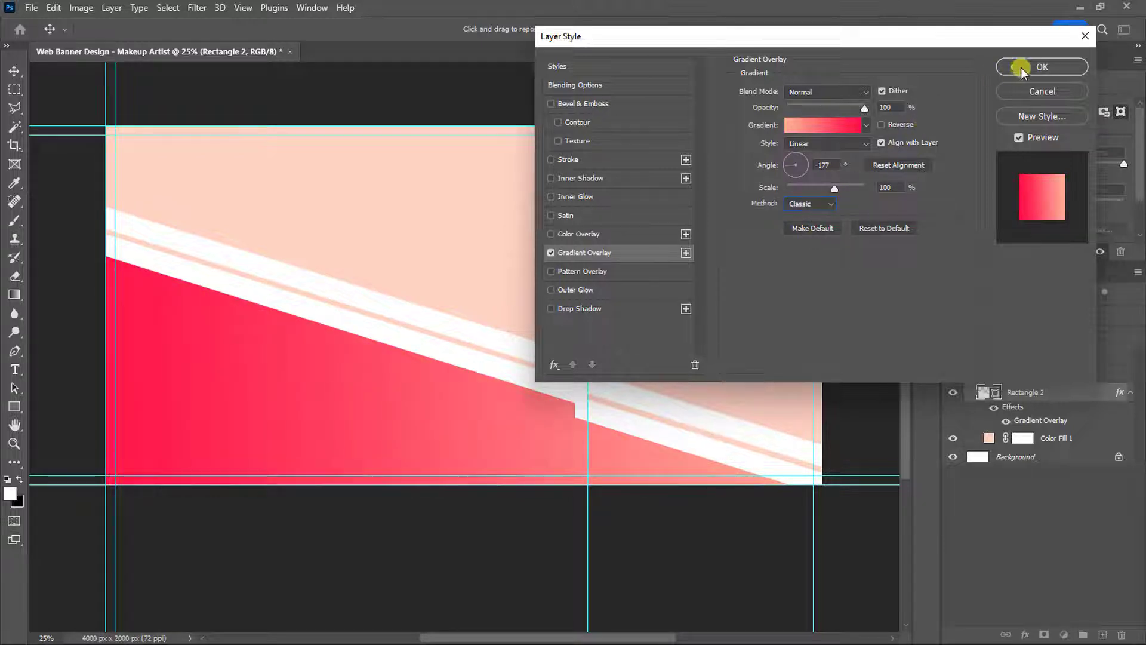
{"action": "left_click", "coordinate": [1020, 67]}
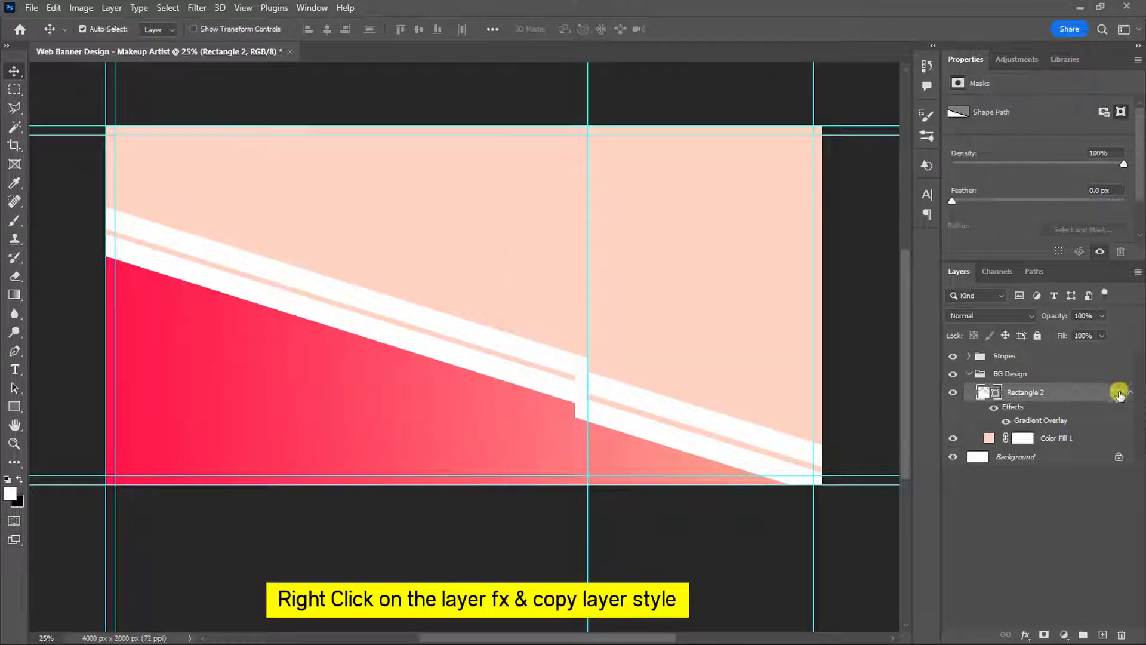
Copy the skewed rectangle's layer style and paste it onto the Stripes group
{"action": "right_click", "coordinate": [1119, 394]}
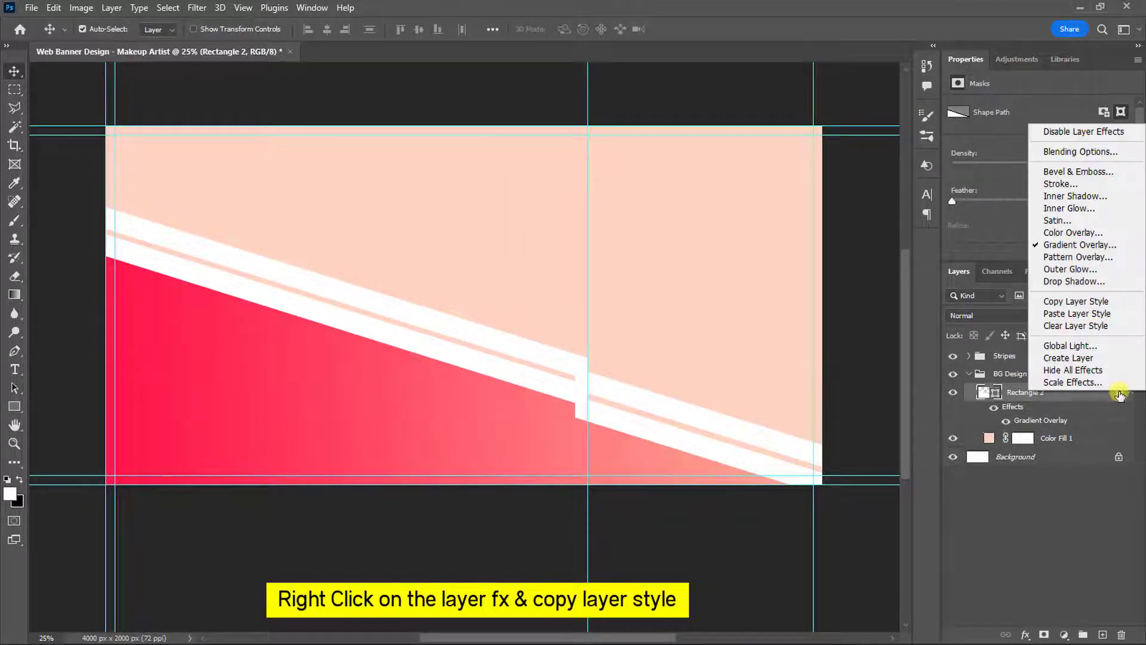
{"action": "left_click", "coordinate": [1105, 303]}
{"action": "left_click", "coordinate": [1092, 357]}
{"action": "right_click", "coordinate": [1088, 358]}
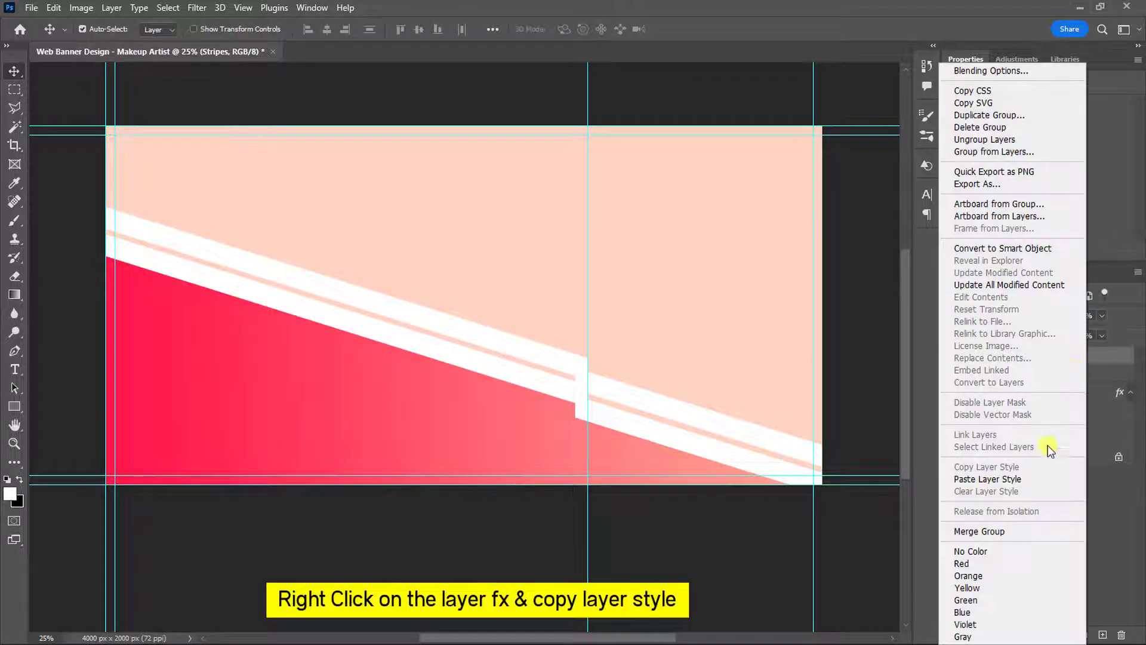
{"action": "left_click", "coordinate": [1030, 479]}
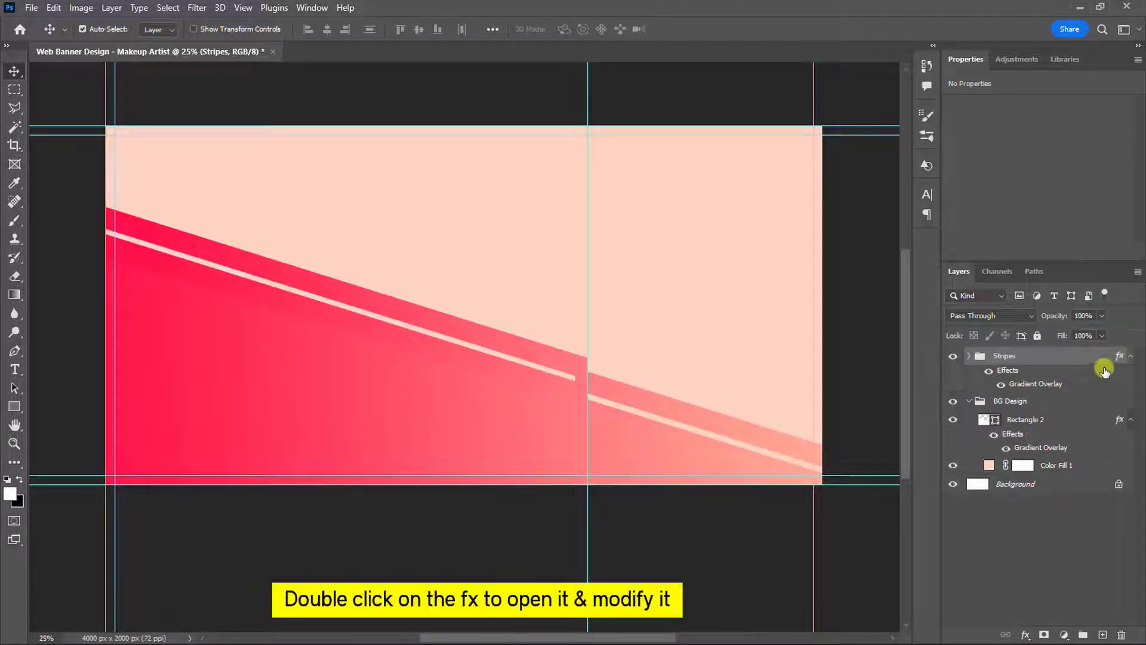
Change the Stripes group's gradient overlay to Reflected style with a 90° angle and 150% scale
{"action": "double_click", "coordinate": [1119, 357]}
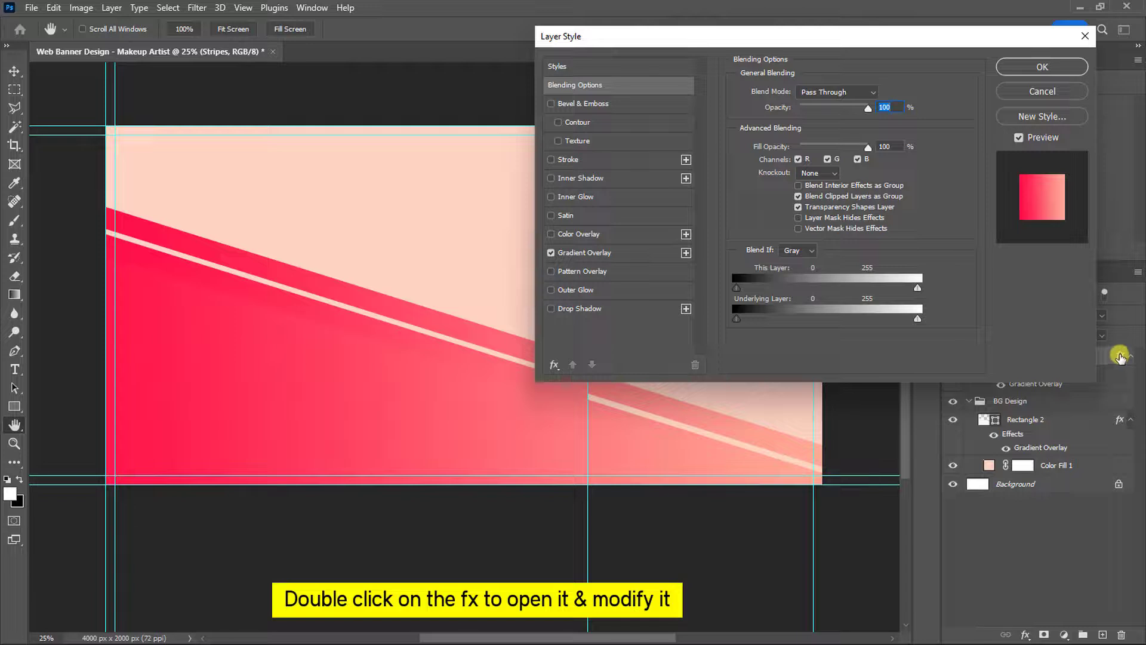
{"action": "left_click", "coordinate": [664, 248]}
{"action": "left_click", "coordinate": [803, 145]}
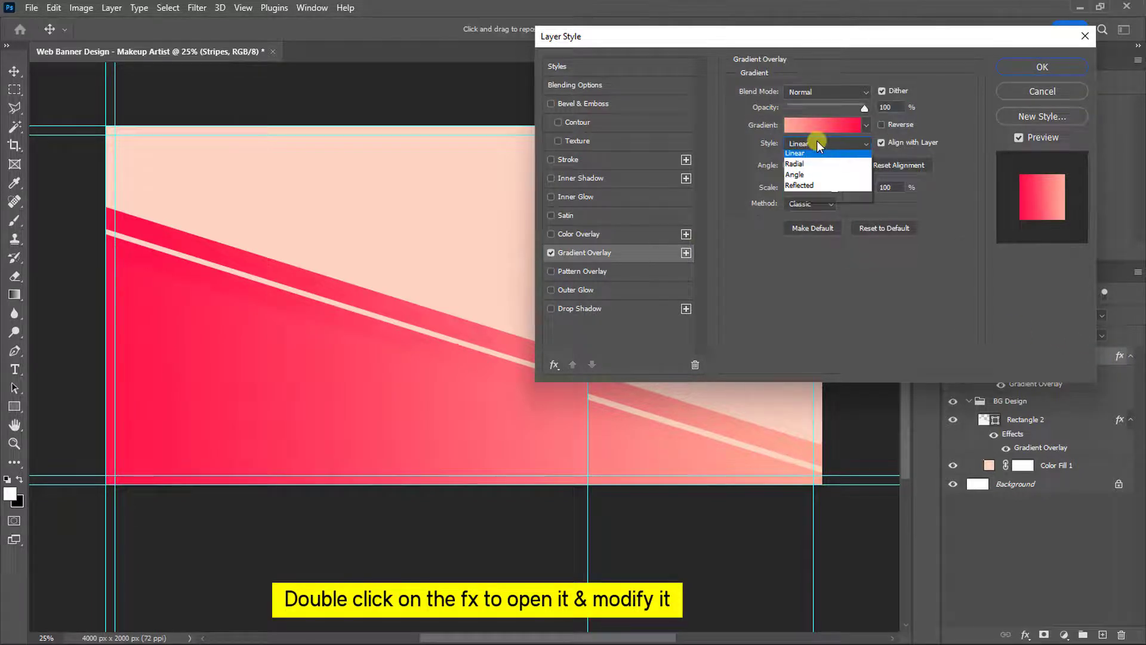
{"action": "left_click", "coordinate": [813, 186]}
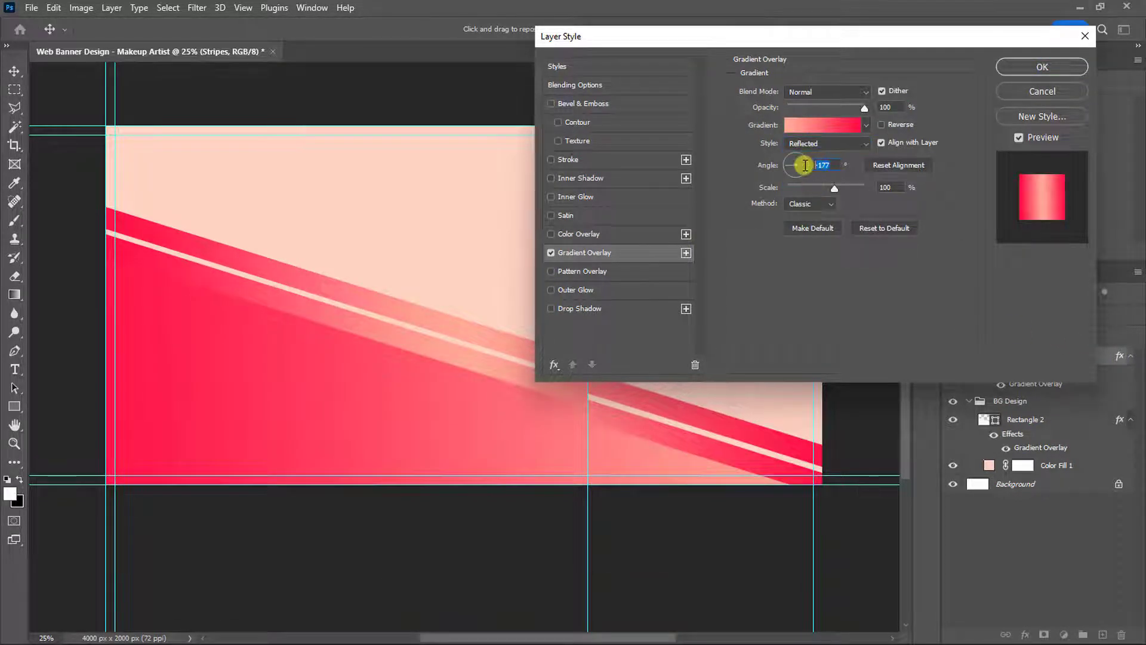
{"action": "type", "text": "90"}
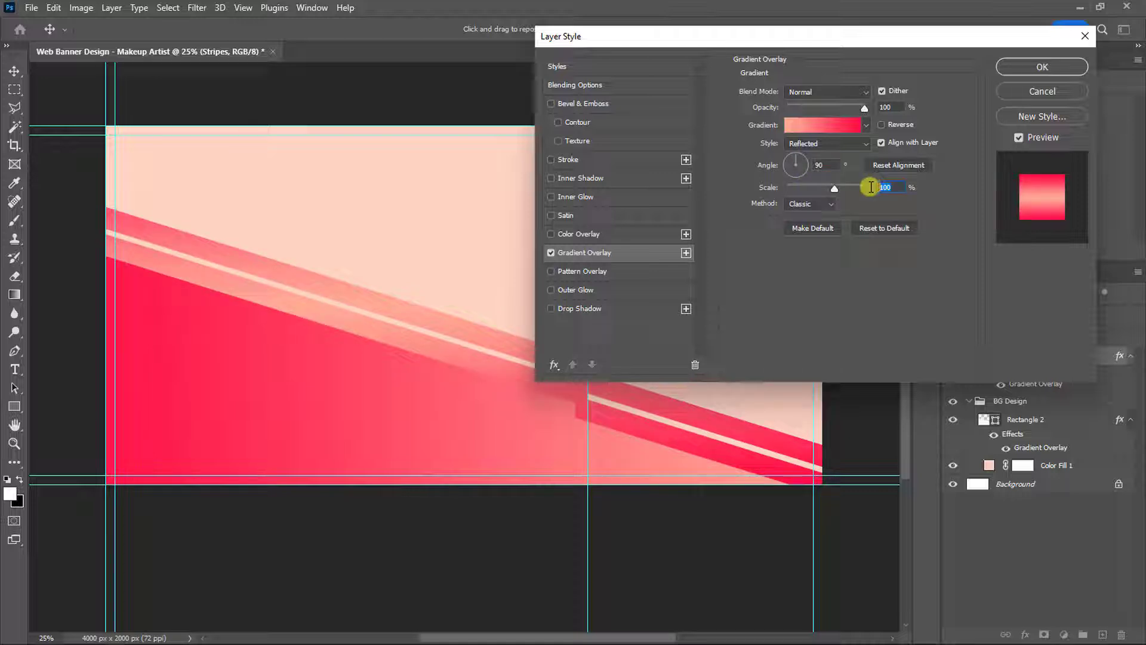
{"action": "type", "text": "150"}
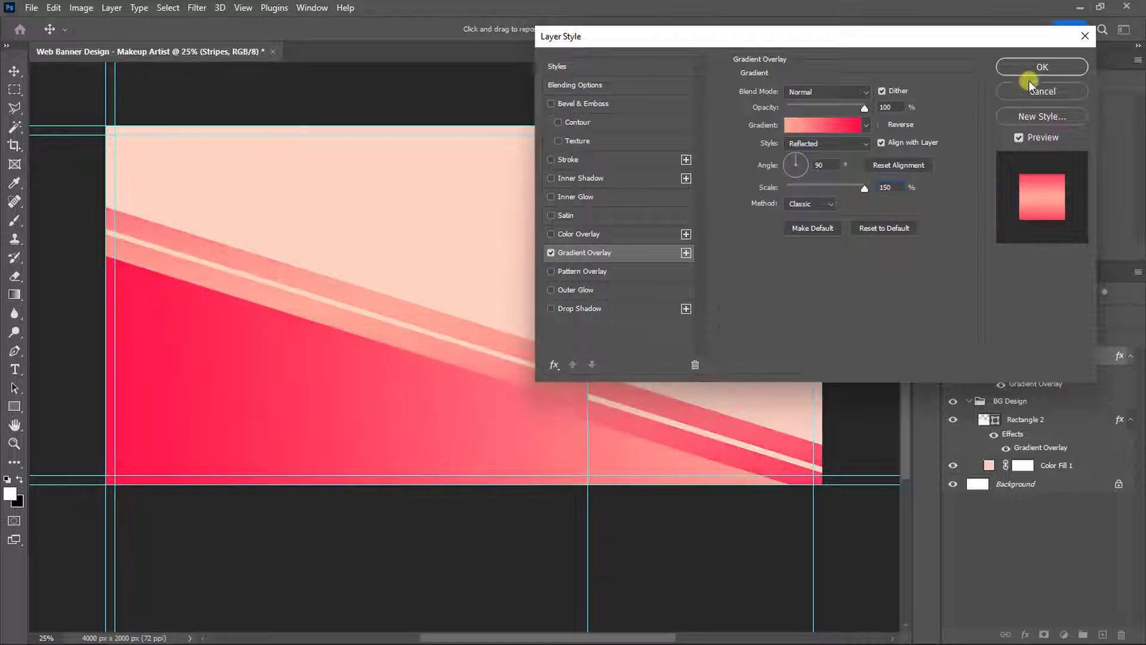
{"action": "left_click", "coordinate": [1044, 65]}
{"action": "key", "text": "ctrl+plus"}
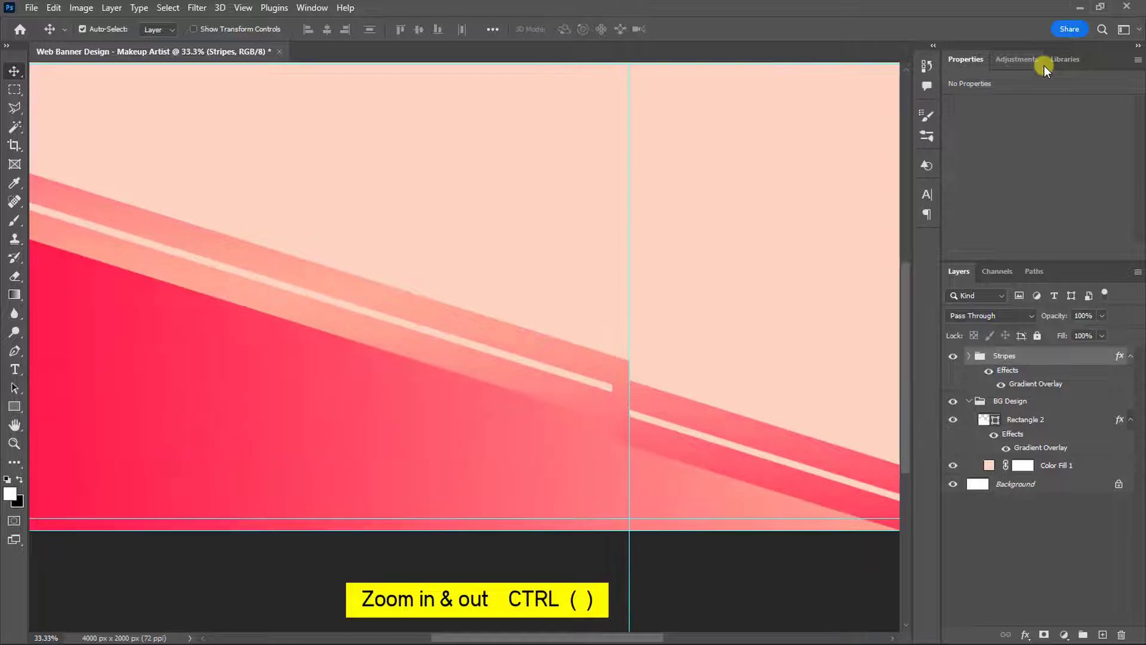
{"action": "key", "text": "ctrl+minus"}
Draw a closed white triangular shape with the Pen tool in the BG Design group, above the stripe at the banner's lower right
{"action": "left_click", "coordinate": [1031, 404]}
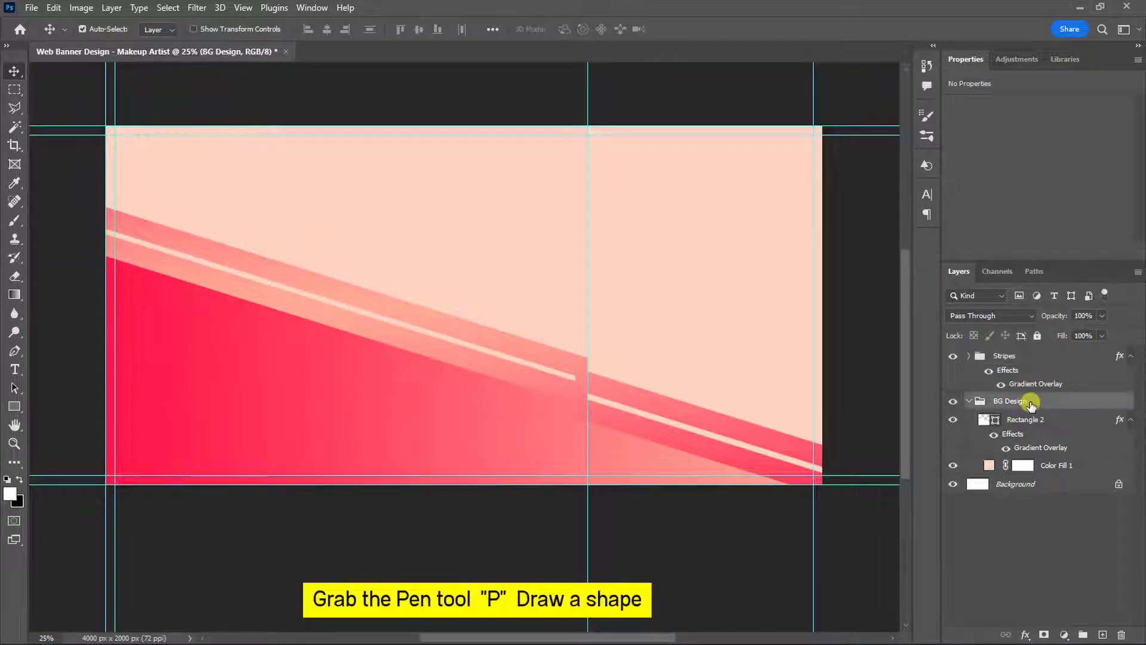
{"action": "left_click", "coordinate": [15, 351]}
{"action": "left_click", "coordinate": [863, 390]}
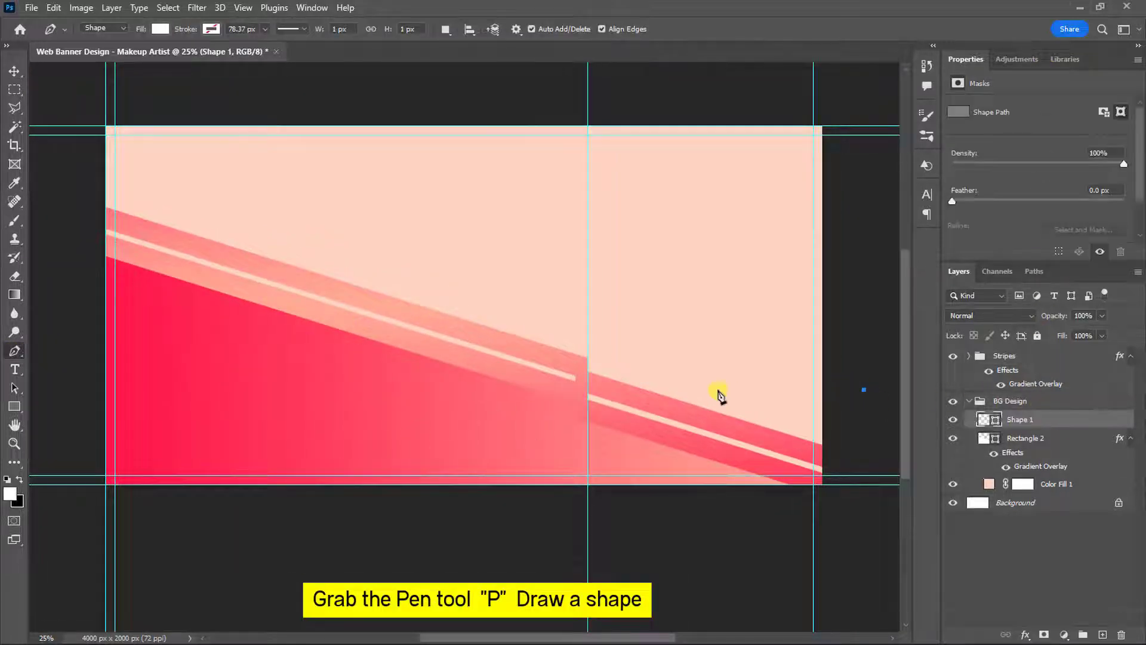
{"action": "left_click", "coordinate": [596, 388]}
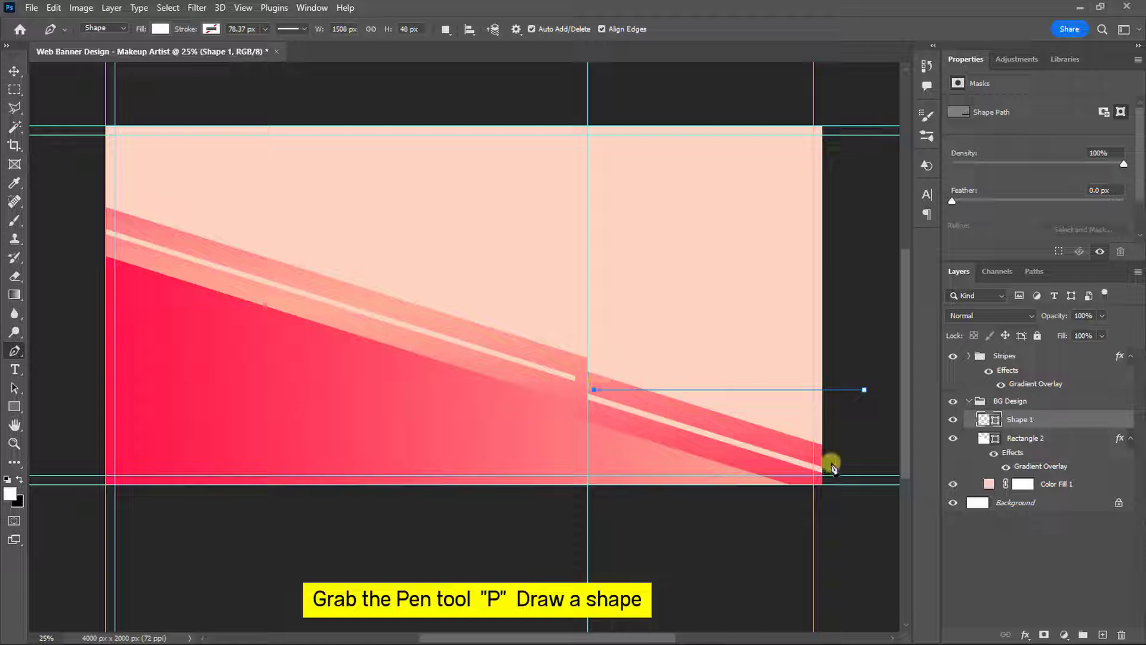
{"action": "left_click", "coordinate": [879, 475]}
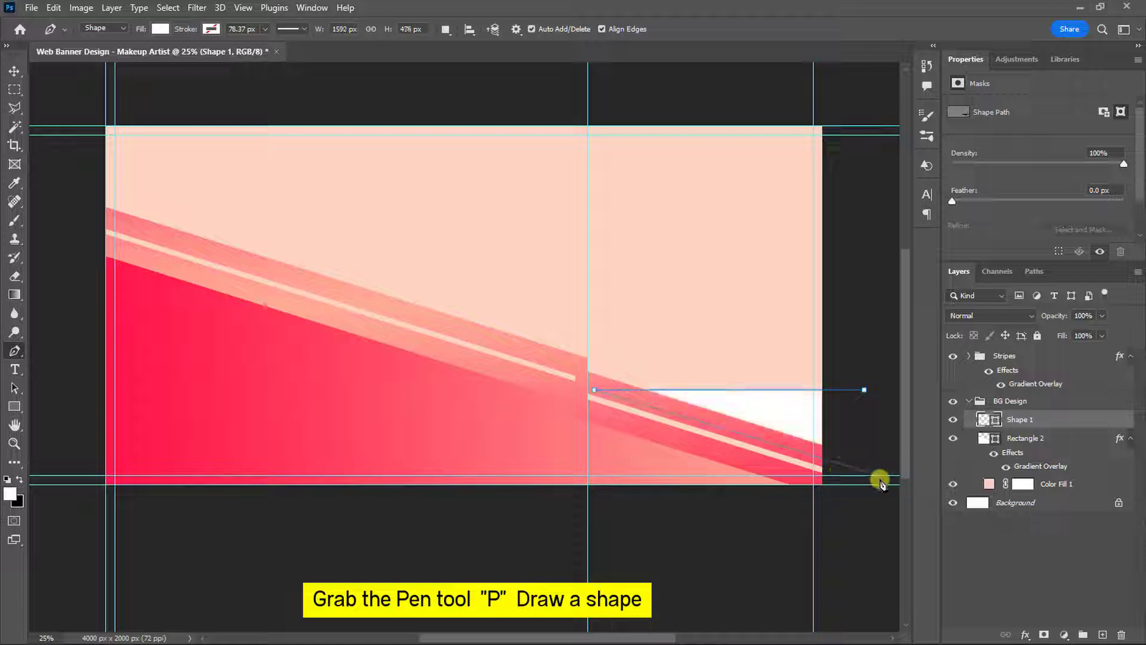
{"action": "left_click", "coordinate": [865, 390]}
Rotate the white triangular shape slightly and position it behind the right-hand stripe to fill the area above it
{"action": "key", "text": "ctrl+t"}
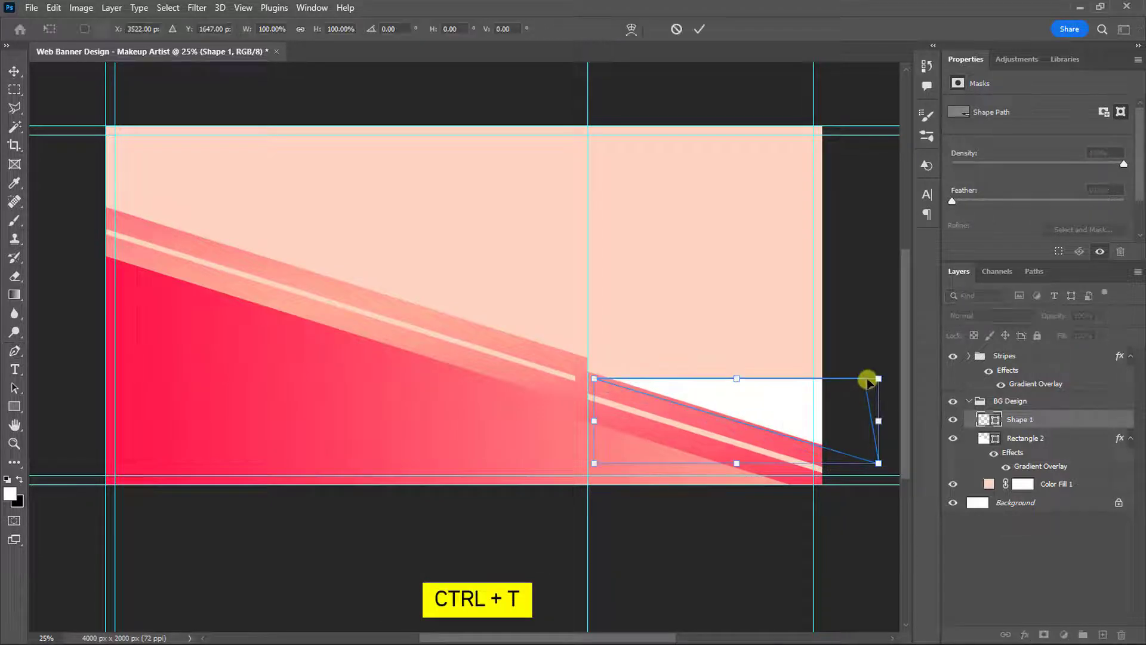
{"action": "mouse_move", "coordinate": [872, 378]}
{"action": "left_mouse_down"}
{"action": "mouse_move", "coordinate": [901, 368]}
{"action": "mouse_move", "coordinate": [888, 367]}
{"action": "left_mouse_up"}
{"action": "left_click_drag", "start_coordinate": [708, 394], "coordinate": [734, 402]}
{"action": "left_click", "coordinate": [704, 28]}
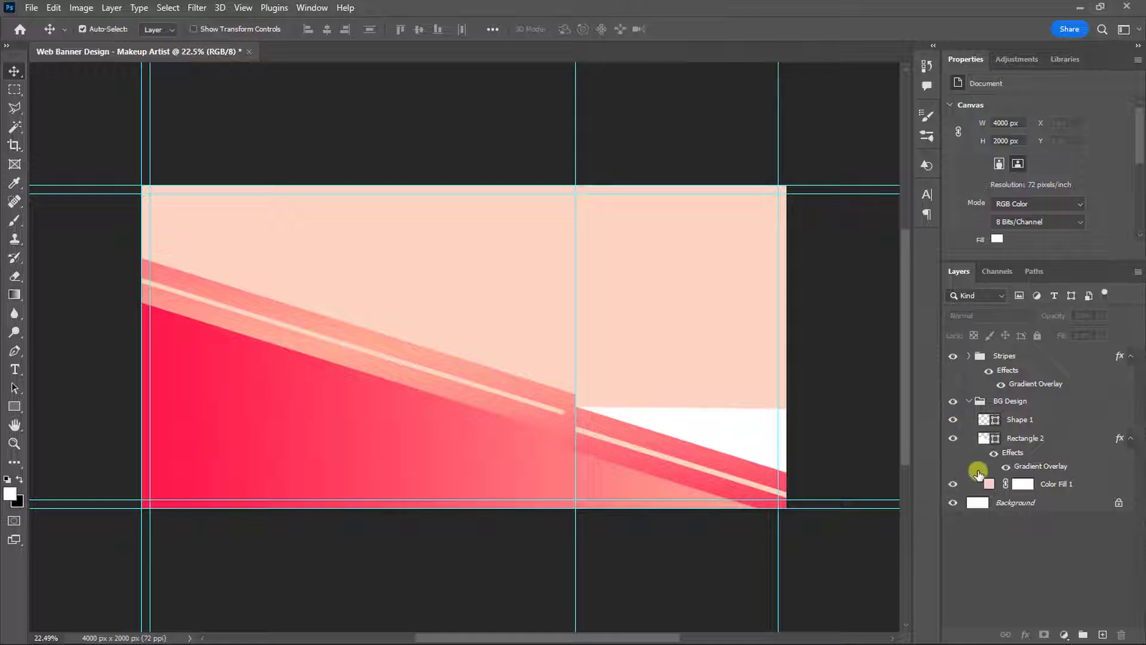
Place the Paper texture image as an embedded object above the color fill and scale it proportionally to about 138.5% to cover the canvas
{"action": "left_click", "coordinate": [983, 487]}
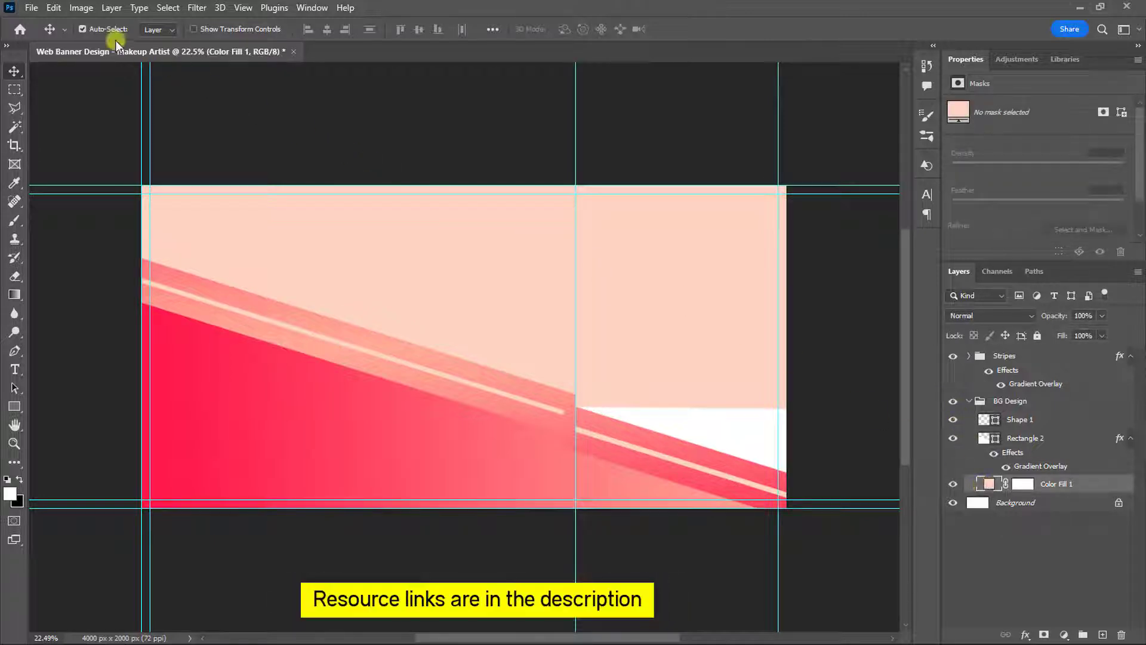
{"action": "left_click", "coordinate": [31, 8]}
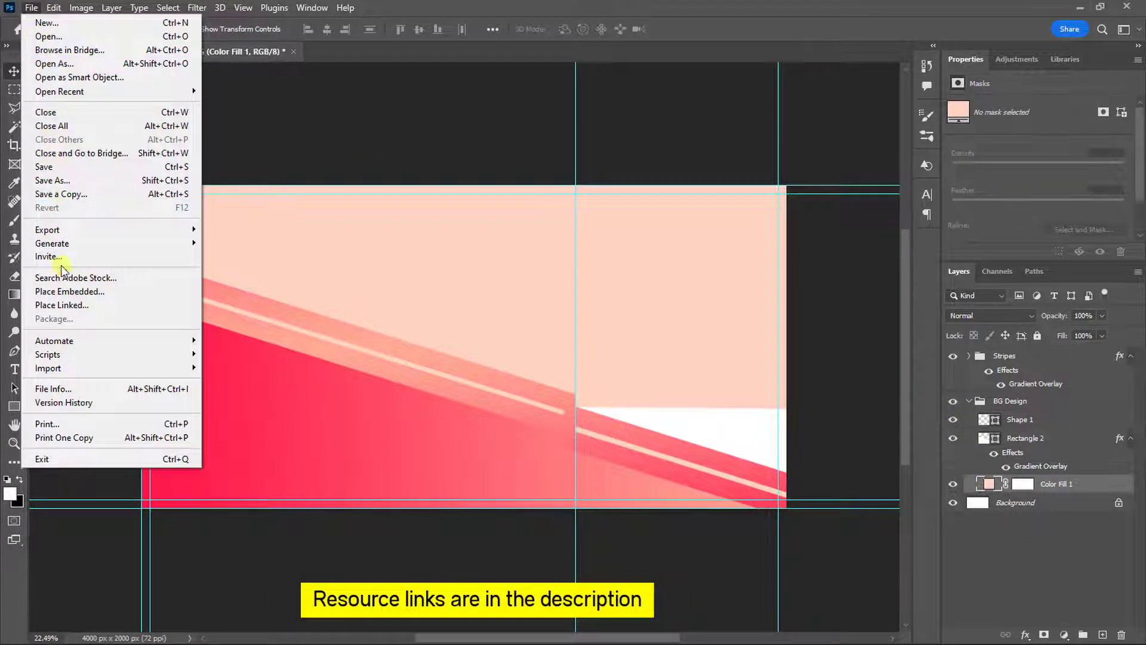
{"action": "left_click", "coordinate": [57, 292]}
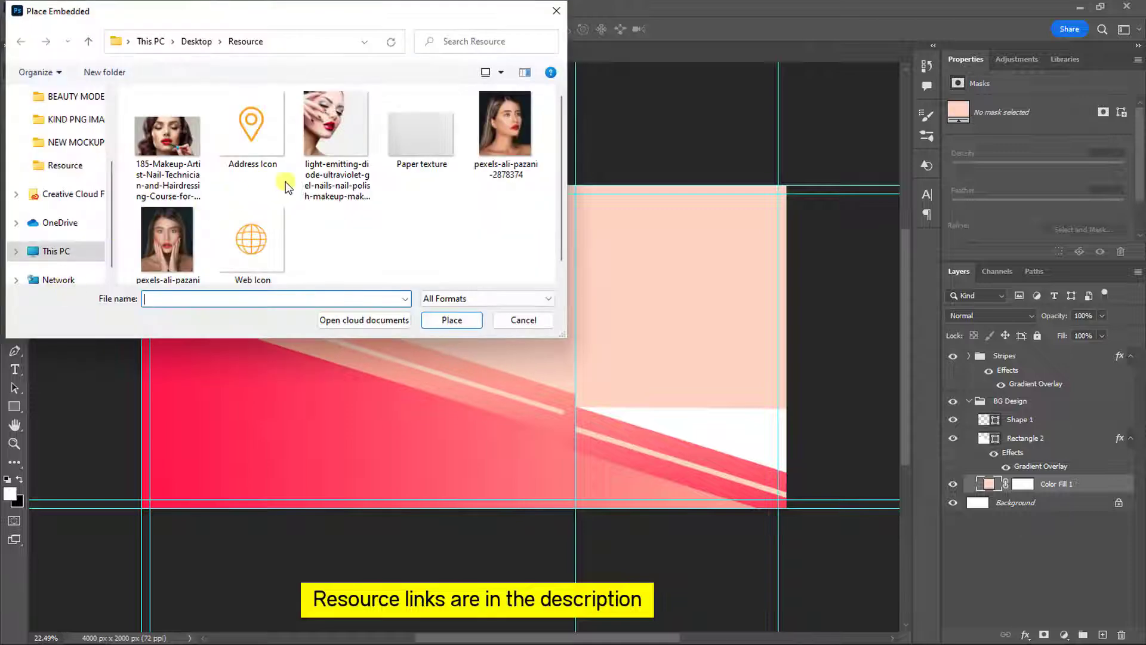
{"action": "left_click", "coordinate": [421, 135]}
{"action": "left_click", "coordinate": [432, 321]}
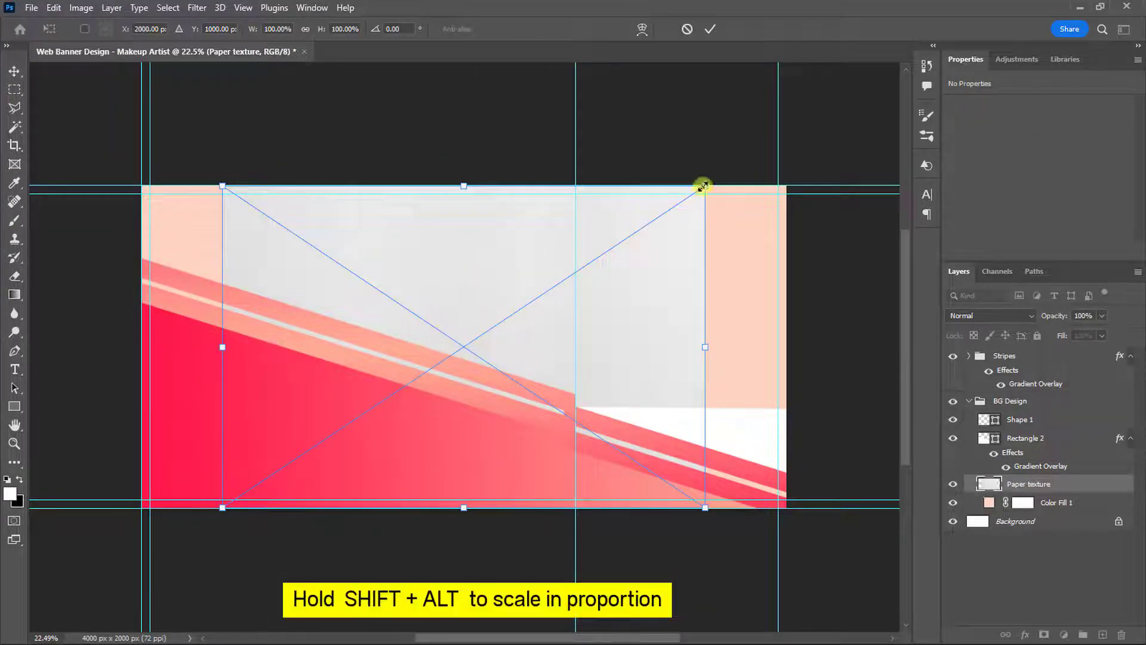
{"action": "left_click_drag", "start_coordinate": [703, 186], "coordinate": [821, 163]}
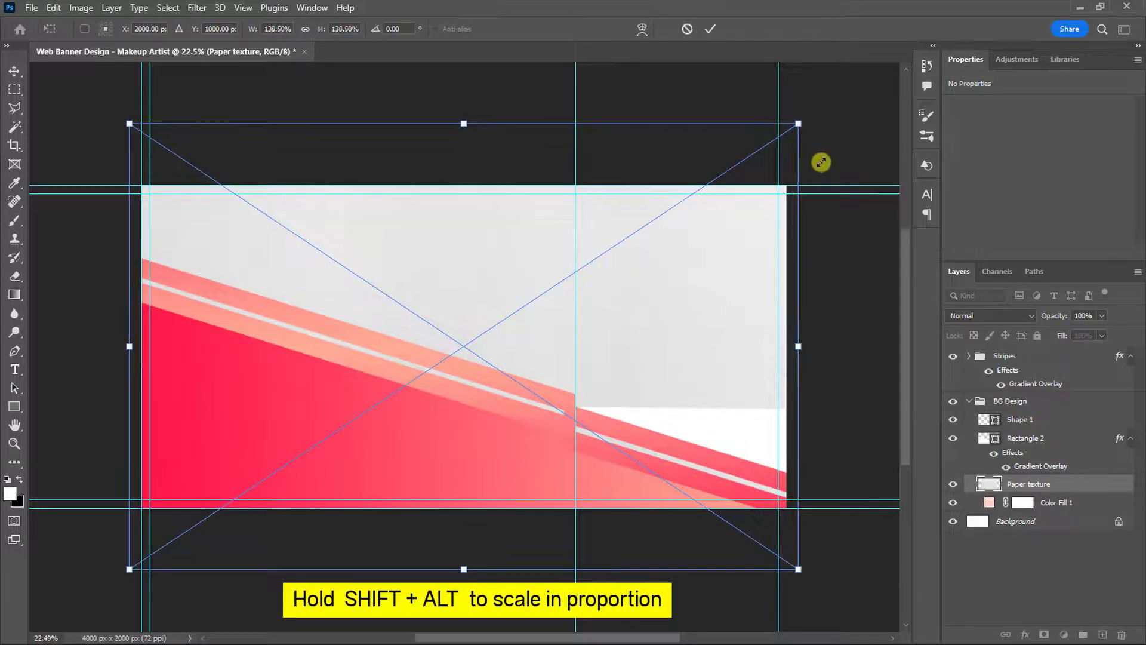
{"action": "left_click", "coordinate": [711, 30]}
Set the Paper texture's blend mode to Luminosity and mask out its area left of the vertical guide near the canvas's right third
{"action": "left_click", "coordinate": [984, 318]}
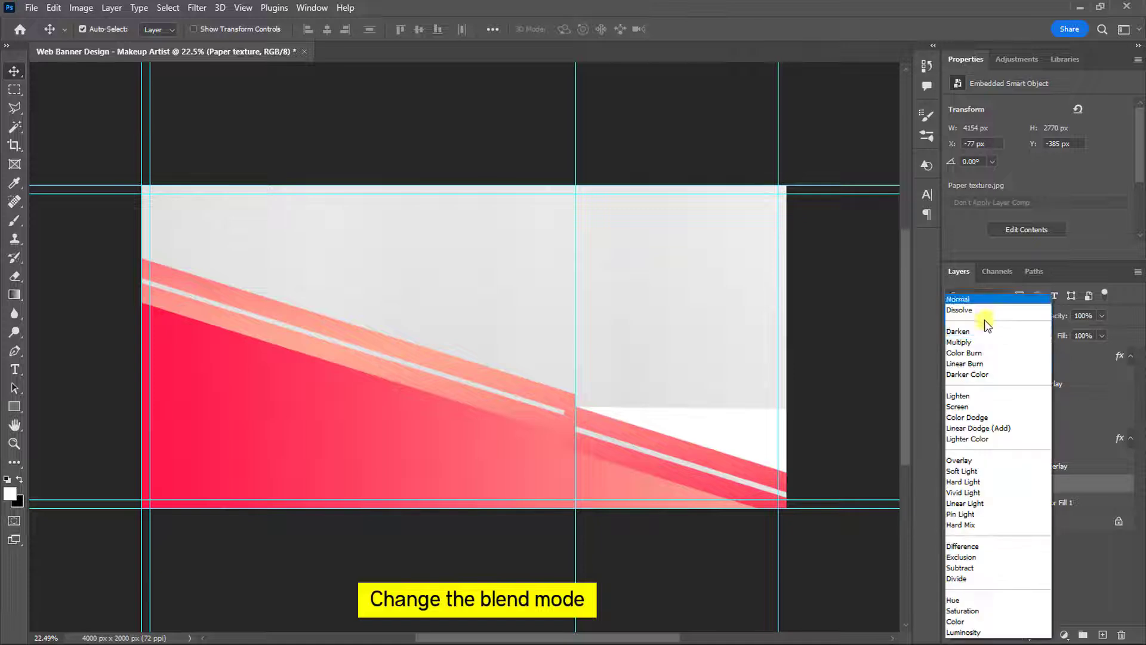
{"action": "left_click", "coordinate": [982, 632]}
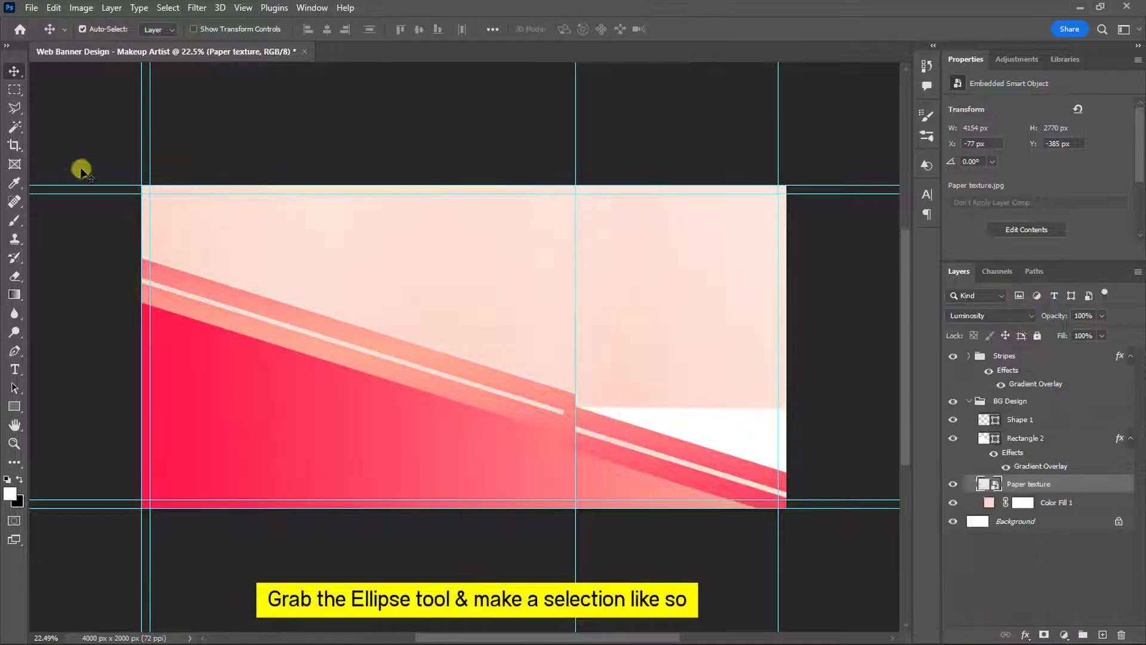
{"action": "key", "text": "m"}
{"action": "left_click_drag", "start_coordinate": [143, 188], "coordinate": [586, 537]}
{"action": "left_click", "coordinate": [1042, 636], "text": "alt"}
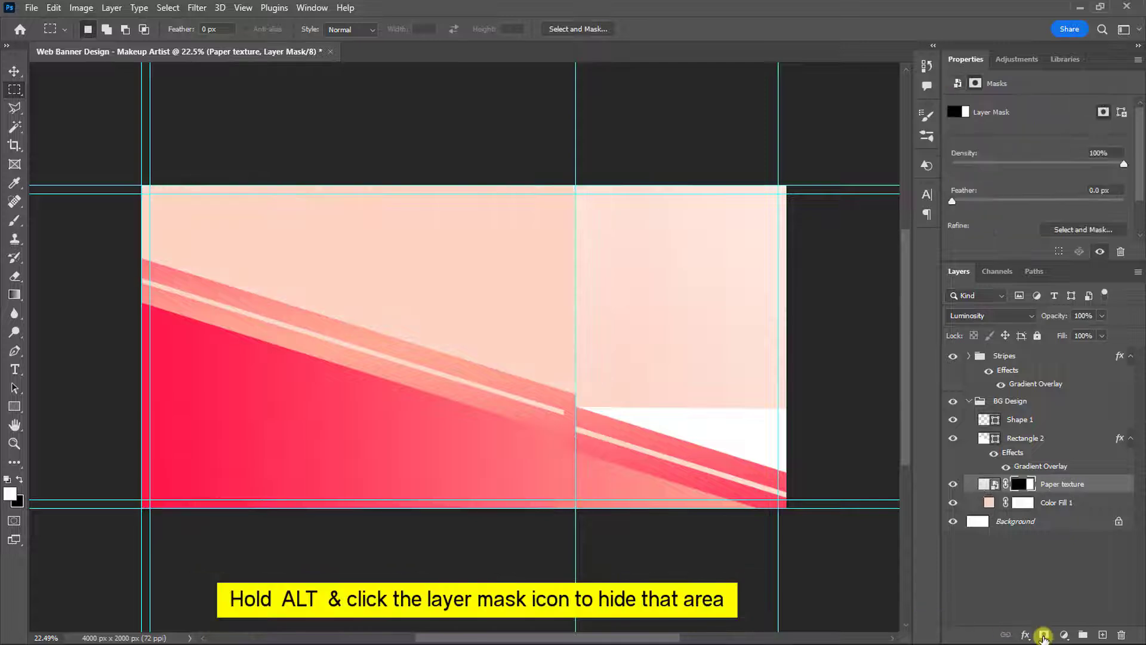
Collapse the BG Design group and the Stripes effects list, and create a new group named Images above Stripes
{"action": "left_click", "coordinate": [970, 402]}
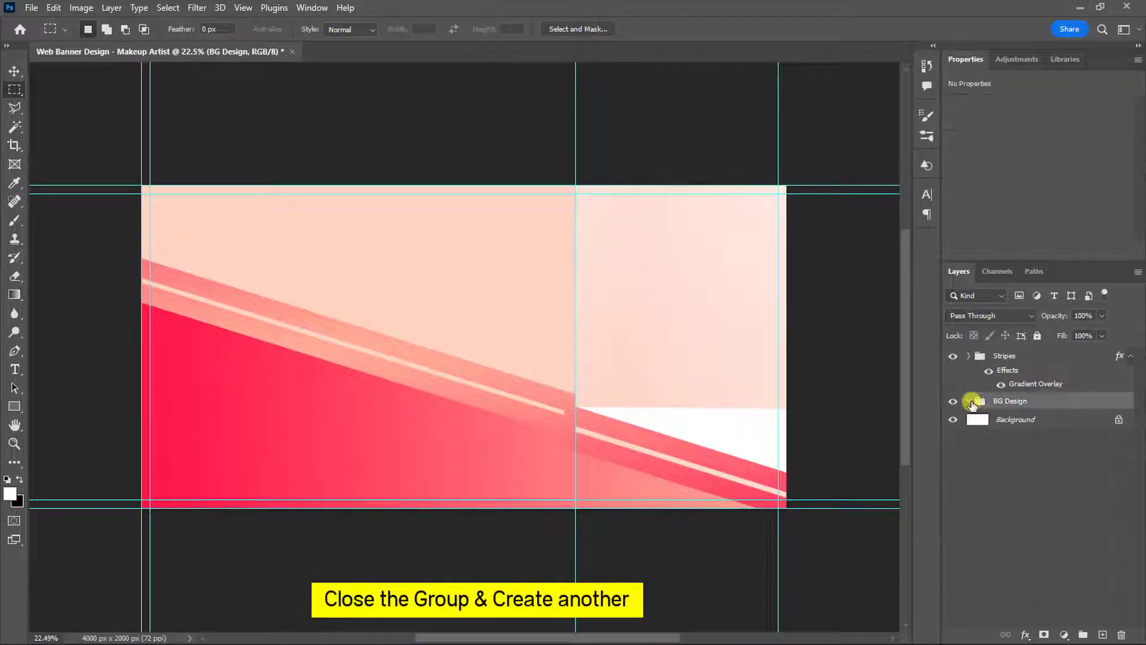
{"action": "left_click", "coordinate": [1131, 356]}
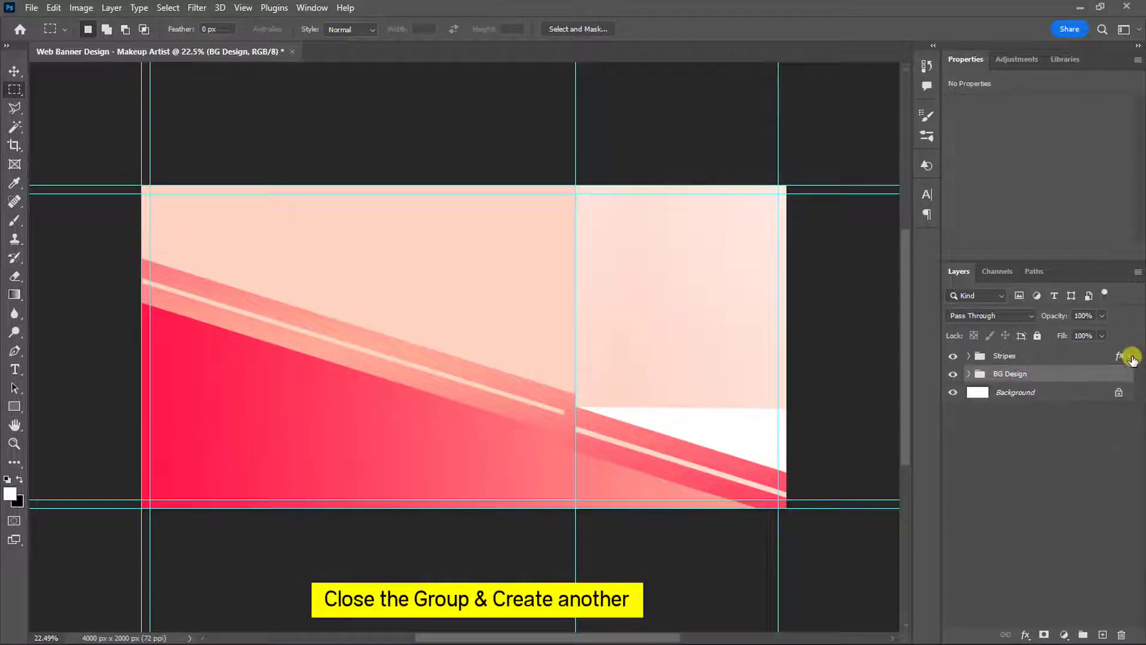
{"action": "left_click", "coordinate": [1091, 358]}
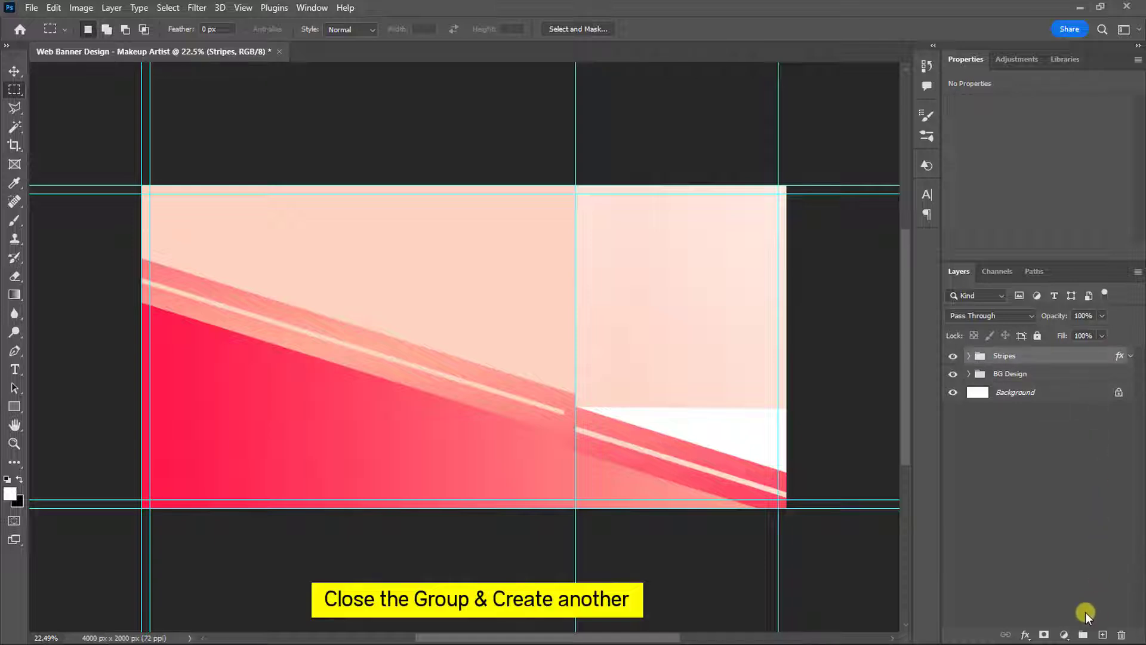
{"action": "left_click", "coordinate": [1083, 635]}
{"action": "double_click", "coordinate": [1005, 356]}
{"action": "type", "text": "Images"}
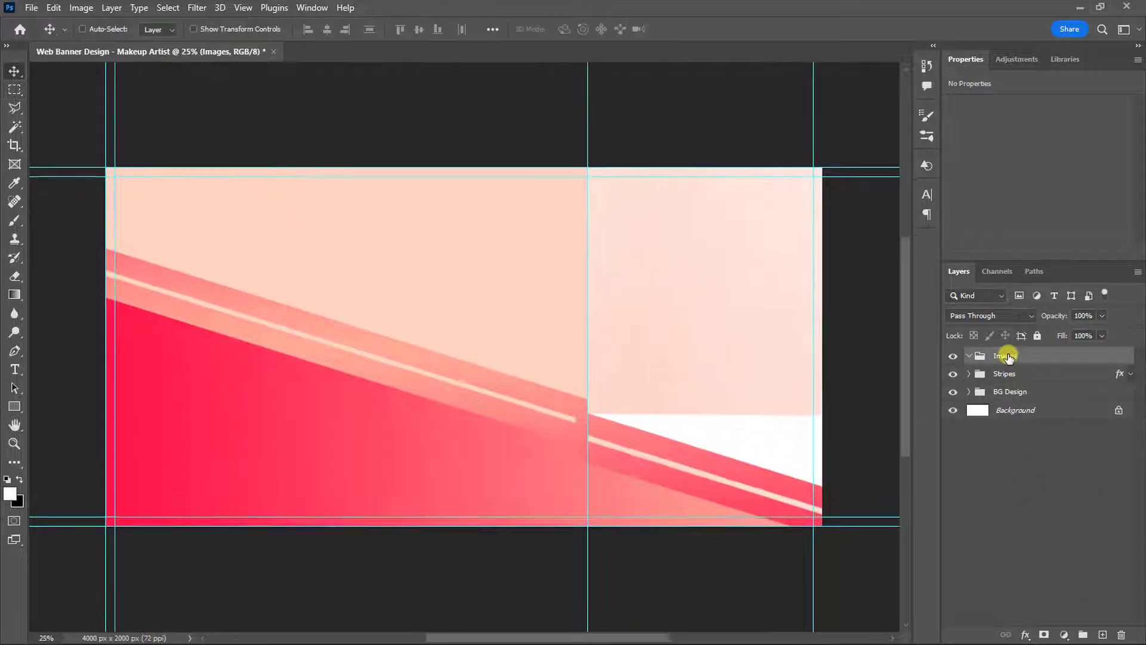
Draw a white six-sided polygon about 954 × 826 px in the Images group, over the banner's upper left area
{"action": "key", "text": "ctrl+plus"}
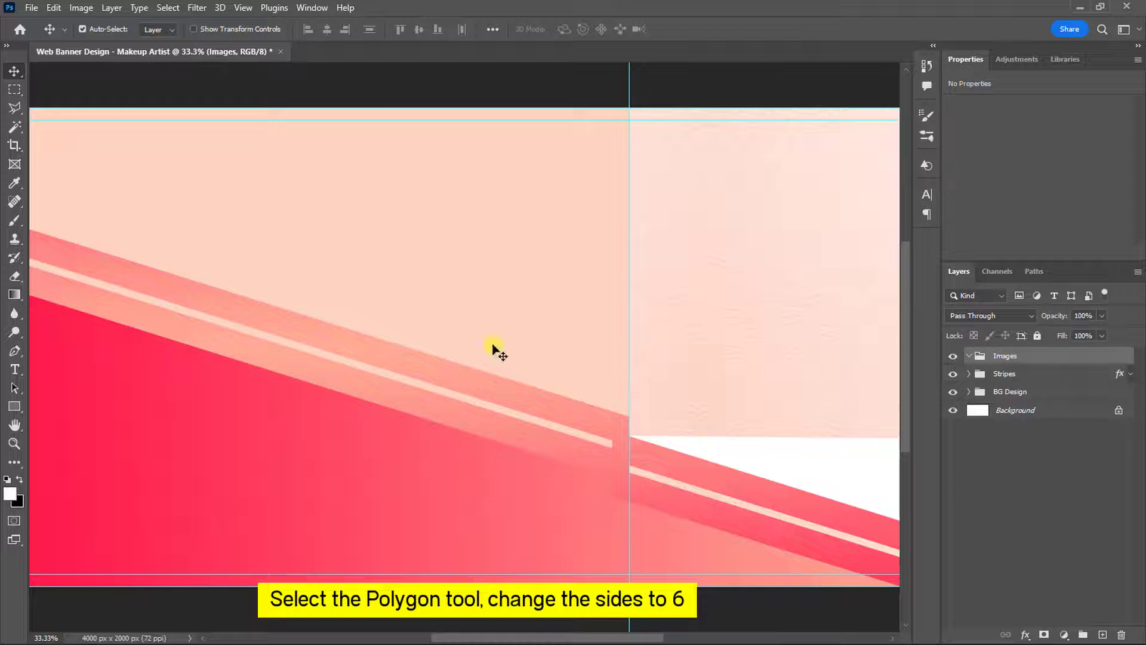
{"action": "left_click", "coordinate": [15, 406]}
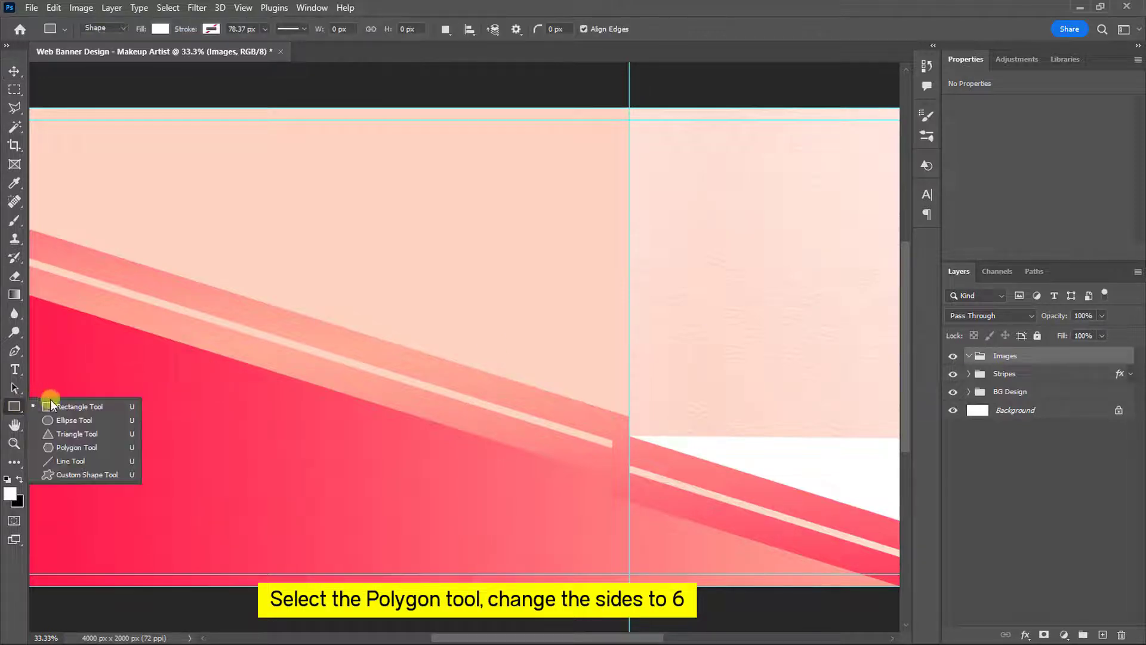
{"action": "left_click", "coordinate": [66, 447]}
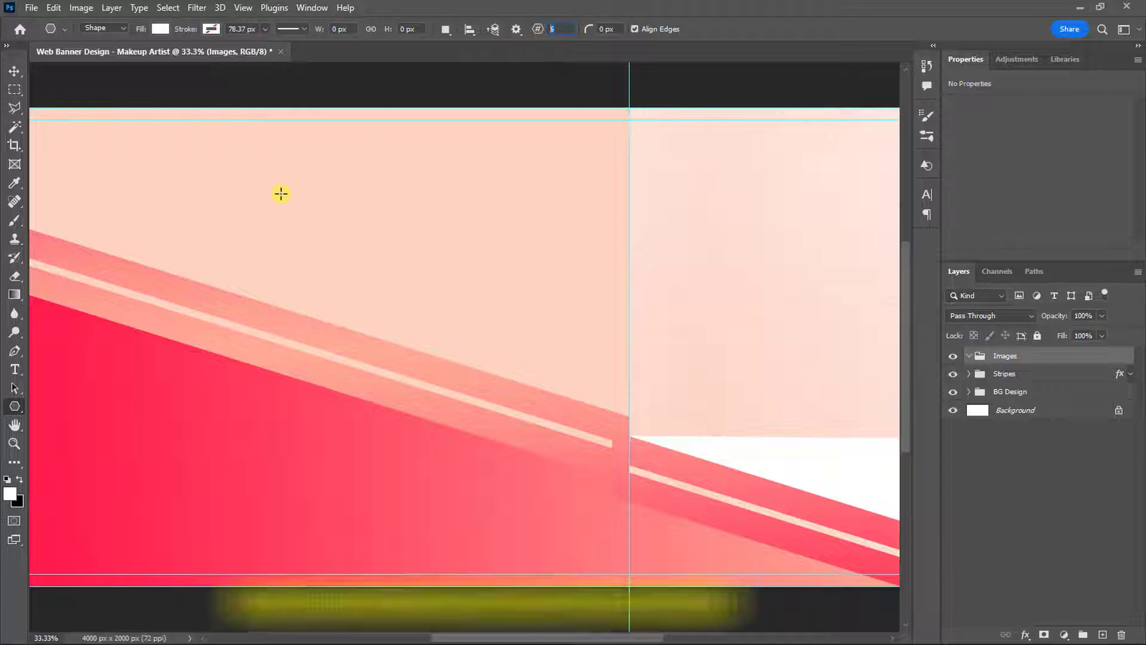
{"action": "left_click_drag", "start_coordinate": [279, 192], "coordinate": [393, 376]}
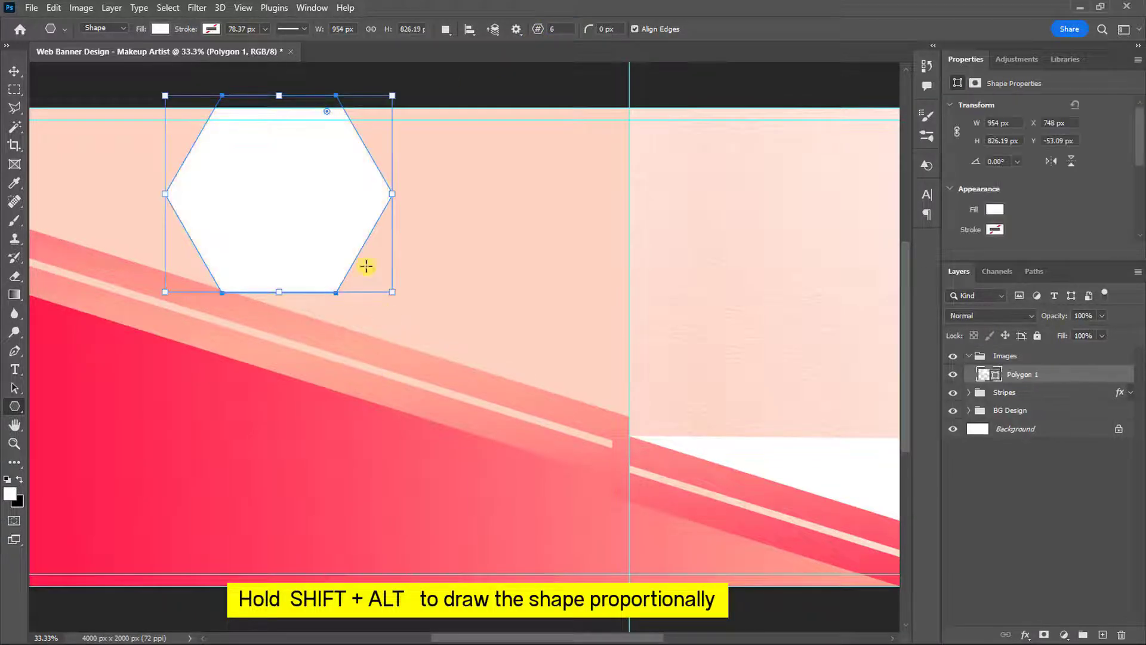
Rotate the hexagon 90° clockwise and move it to about X 1943 px, Y 612 px near the banner's center
{"action": "key", "text": "ctrl+t"}
{"action": "right_click", "coordinate": [320, 209]}
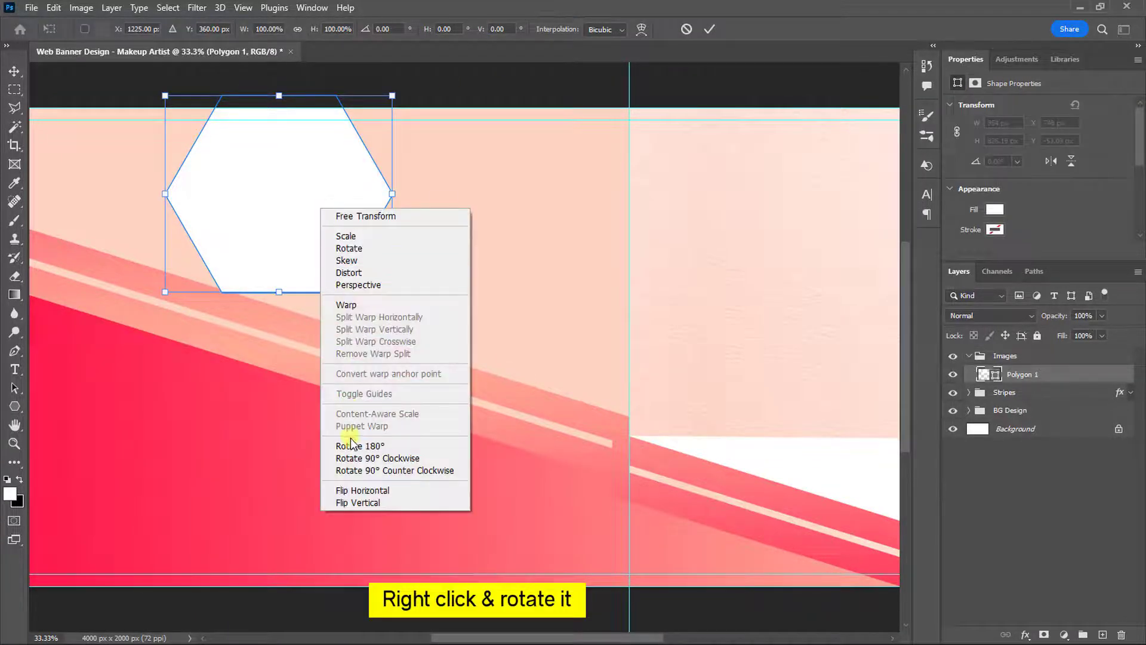
{"action": "left_click", "coordinate": [355, 457]}
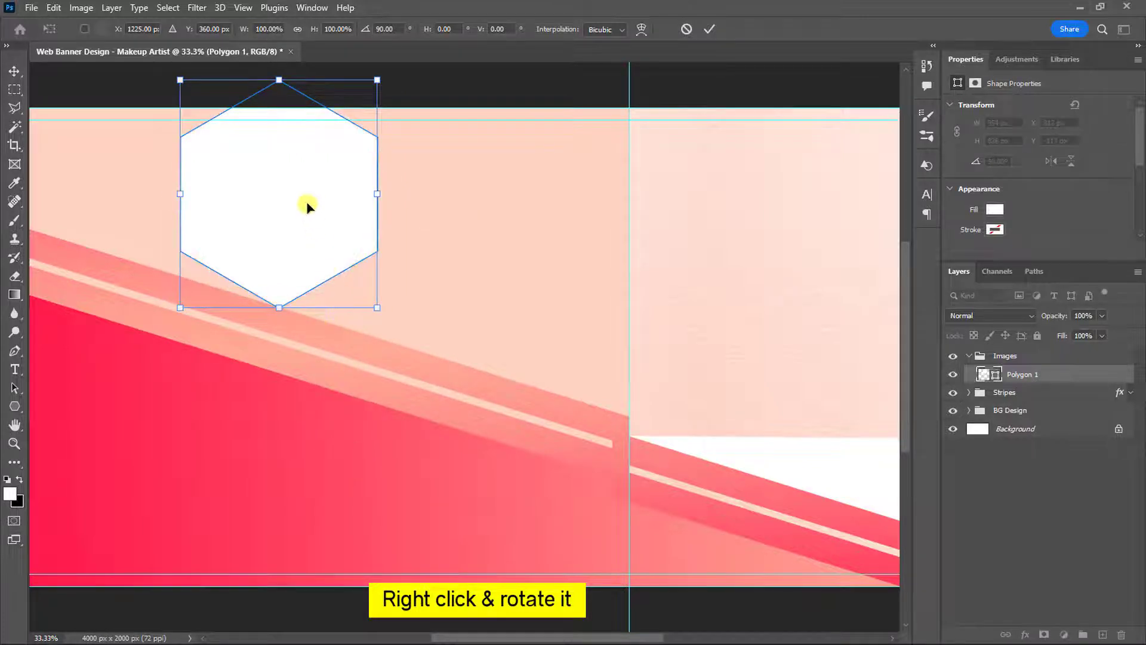
{"action": "left_click_drag", "start_coordinate": [306, 201], "coordinate": [478, 263]}
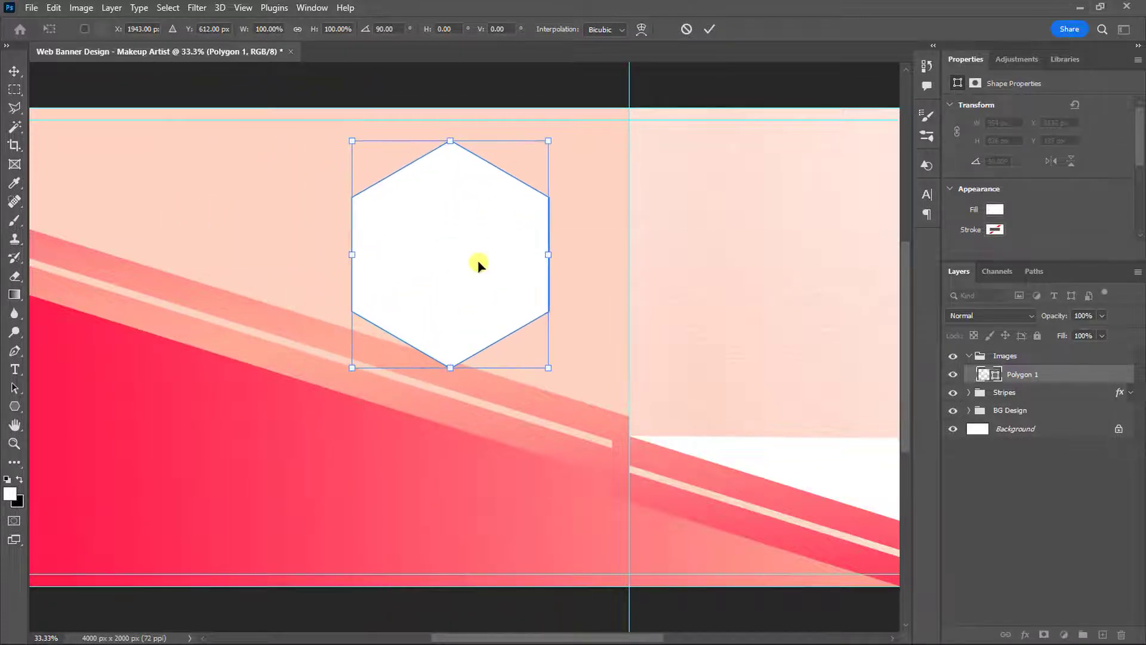
{"action": "key", "text": "Return"}
Round the hexagon's corners, then scale it to about 91% with a -3.3° tilt near the banner's upper center
{"action": "left_click", "coordinate": [13, 406]}
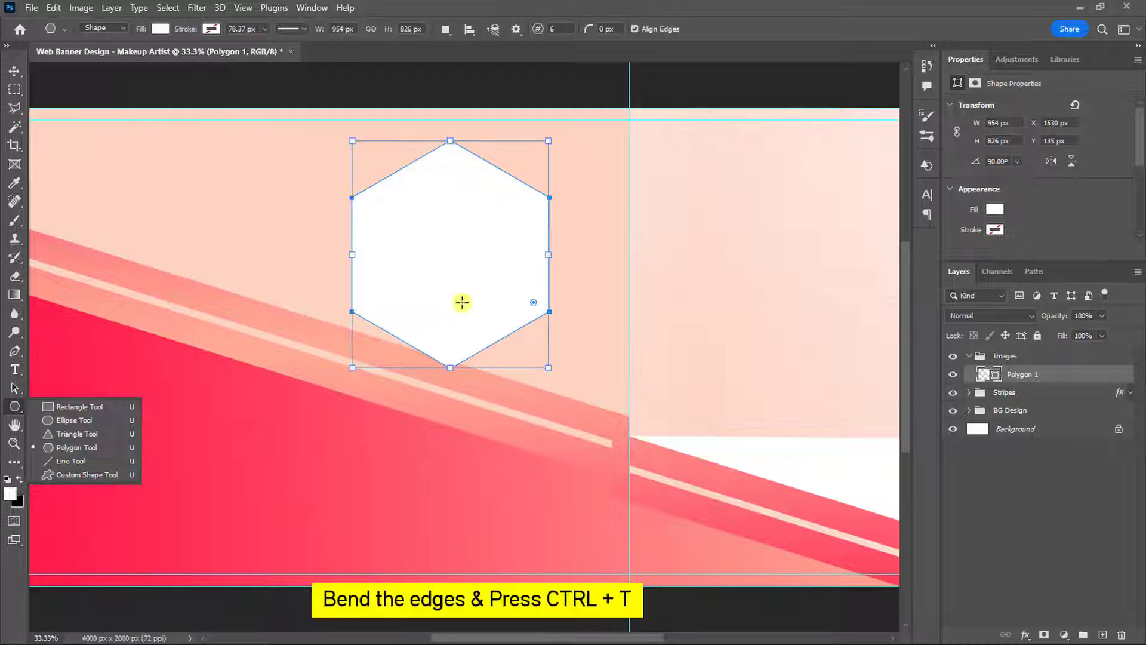
{"action": "left_click_drag", "start_coordinate": [533, 301], "coordinate": [523, 295]}
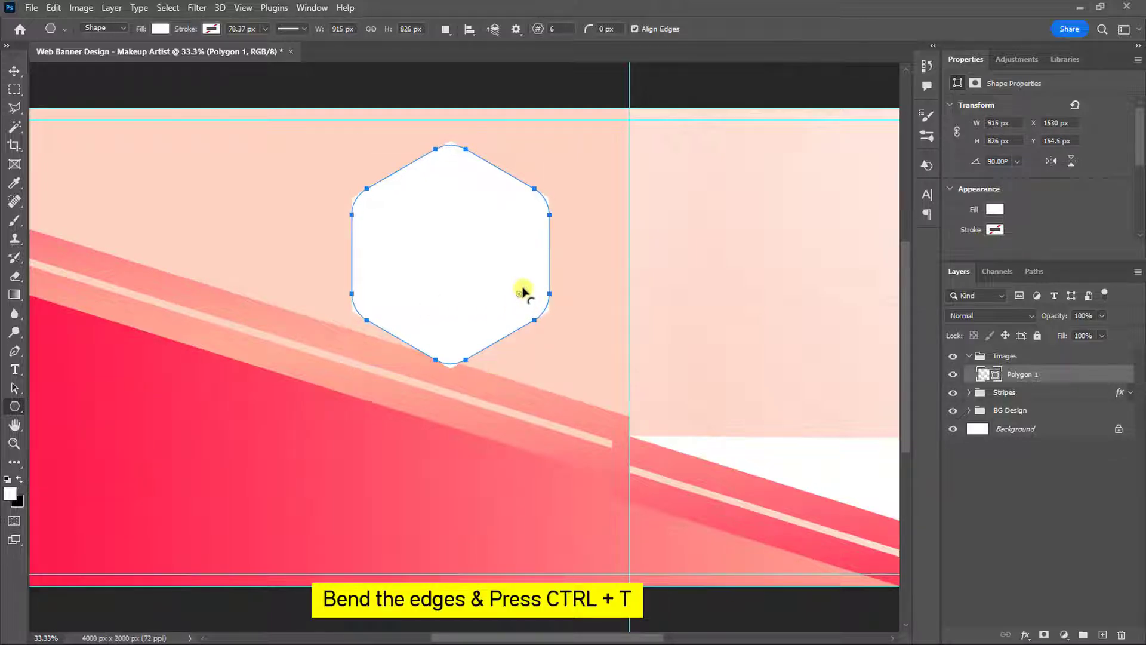
{"action": "key", "text": "ctrl+t"}
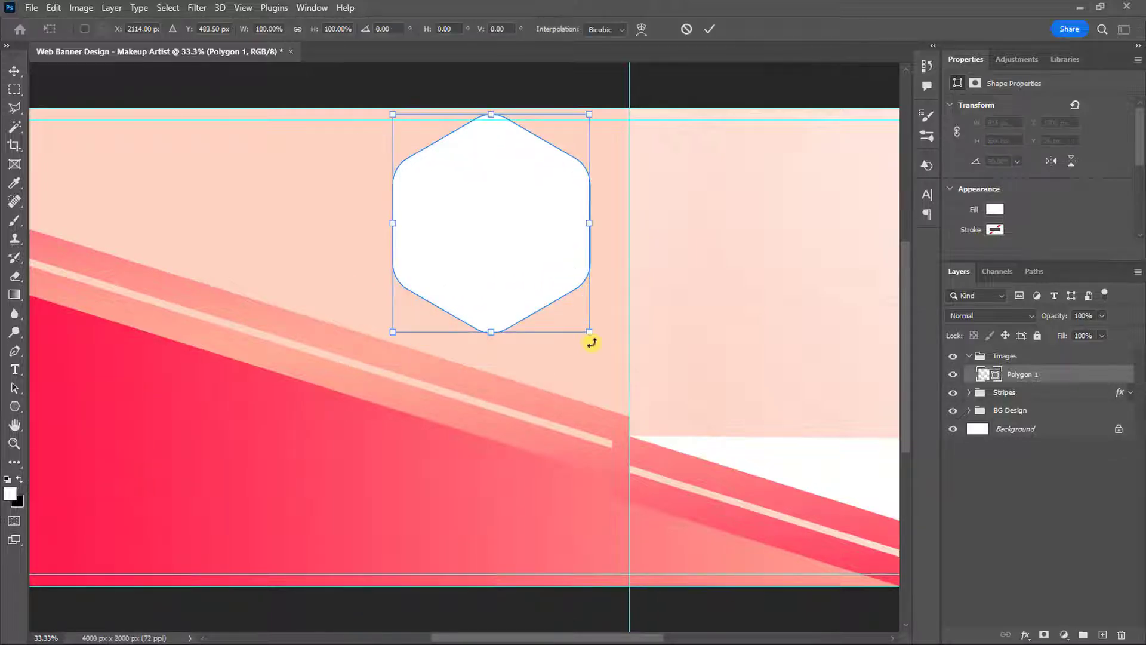
{"action": "left_click_drag", "start_coordinate": [591, 338], "coordinate": [597, 329]}
{"action": "left_click_drag", "start_coordinate": [524, 248], "coordinate": [515, 220]}
{"action": "left_click_drag", "start_coordinate": [614, 332], "coordinate": [604, 306]}
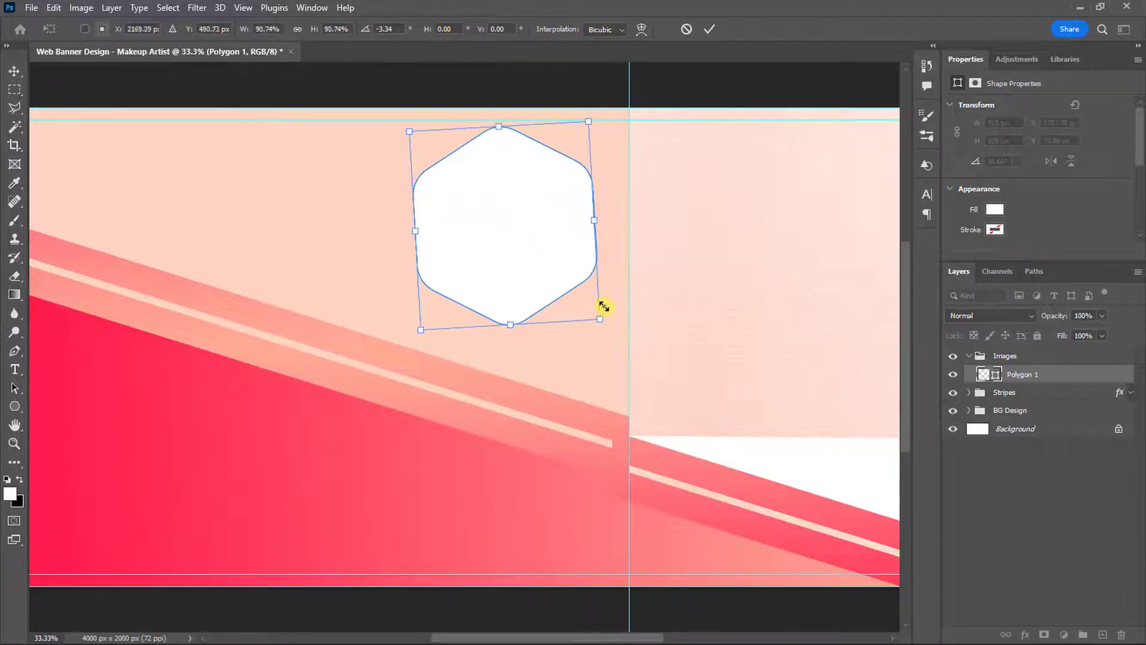
{"action": "key", "text": "Return"}
Duplicate the hexagon twice in a descending chain toward the lower left, shrinking and tilting the lowest copy to about 735 × 670 px at 77.6°
{"action": "key", "text": "ctrl+j"}
{"action": "left_click_drag", "start_coordinate": [505, 236], "coordinate": [341, 494]}
{"action": "key", "text": "ctrl+j"}
{"action": "key", "text": "ctrl+t"}
{"action": "left_click_drag", "start_coordinate": [460, 378], "coordinate": [462, 357]}
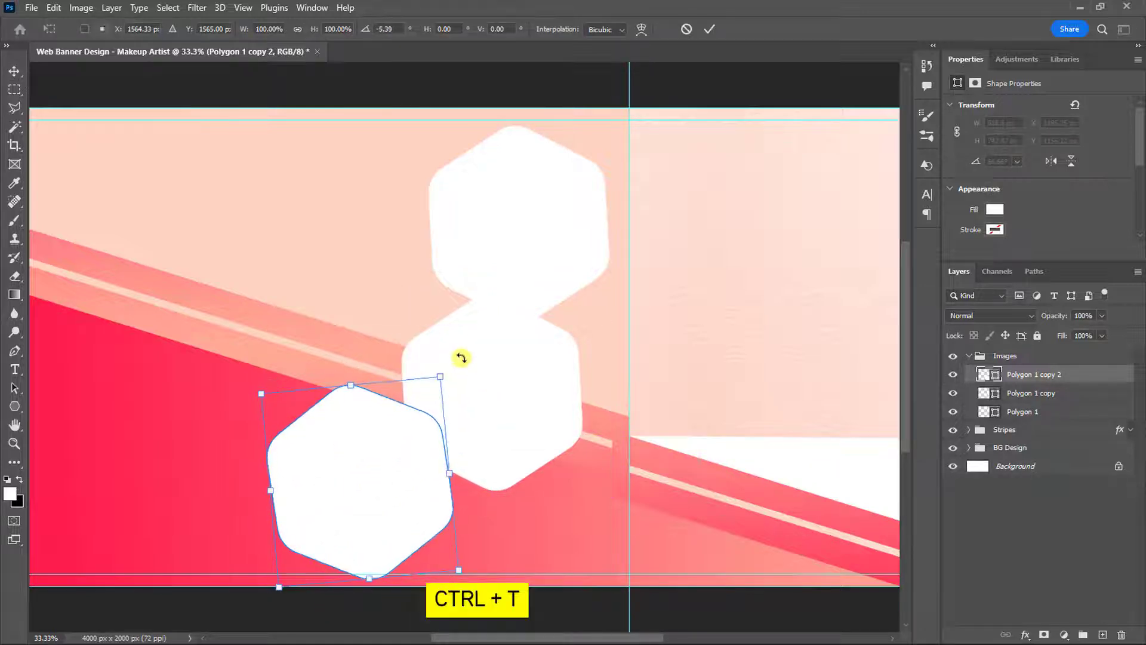
{"action": "left_click_drag", "start_coordinate": [458, 569], "coordinate": [450, 560]}
{"action": "left_click_drag", "start_coordinate": [416, 437], "coordinate": [416, 444]}
{"action": "left_click_drag", "start_coordinate": [441, 385], "coordinate": [438, 377]}
{"action": "left_click", "coordinate": [710, 29]}
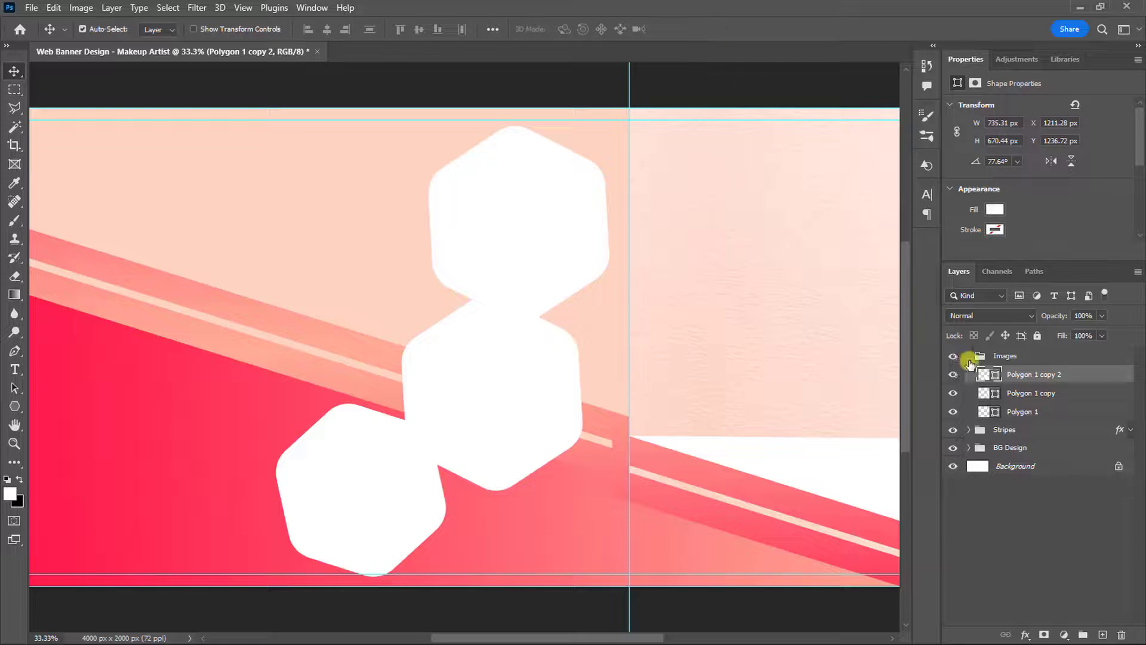
Move the lowest hexagon's layer beneath the other two in the Images group, and shift all three hexagons slightly right
{"action": "left_click_drag", "start_coordinate": [1018, 375], "coordinate": [1023, 411]}
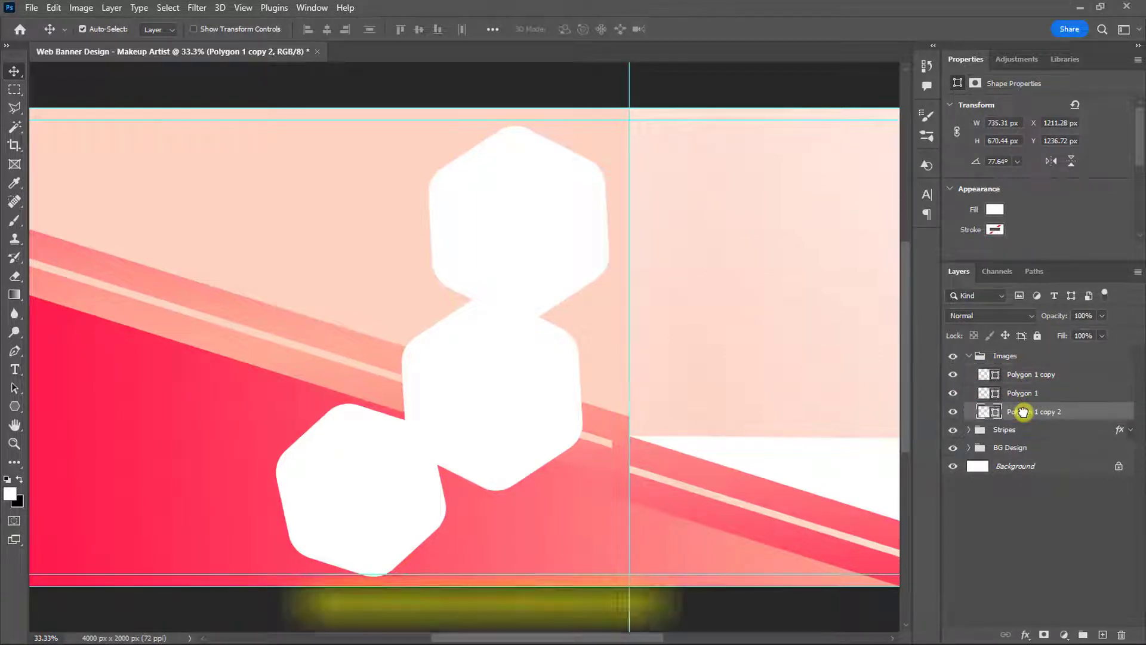
{"action": "left_click", "coordinate": [1035, 376], "text": "shift"}
{"action": "left_click_drag", "start_coordinate": [500, 410], "coordinate": [509, 407]}
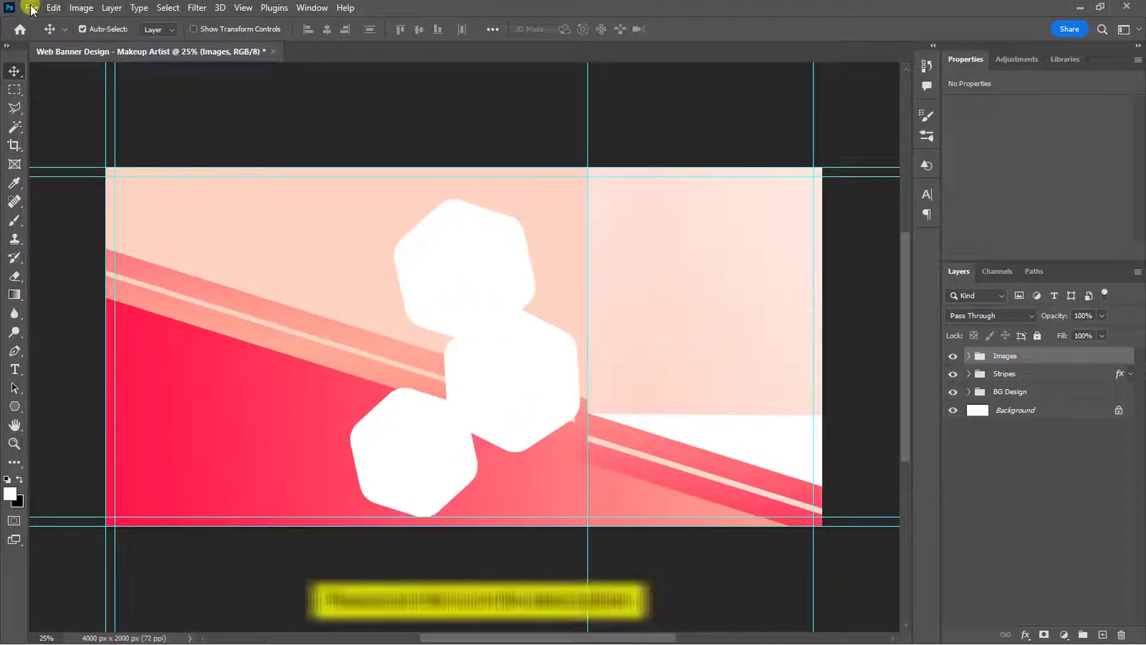
Open the recent light-emitting-diode-ultraviolet-gel-nails-nail-polish-makeup-makeup-female-makeup.jpg image and unlock its layer
{"action": "left_click", "coordinate": [31, 8]}
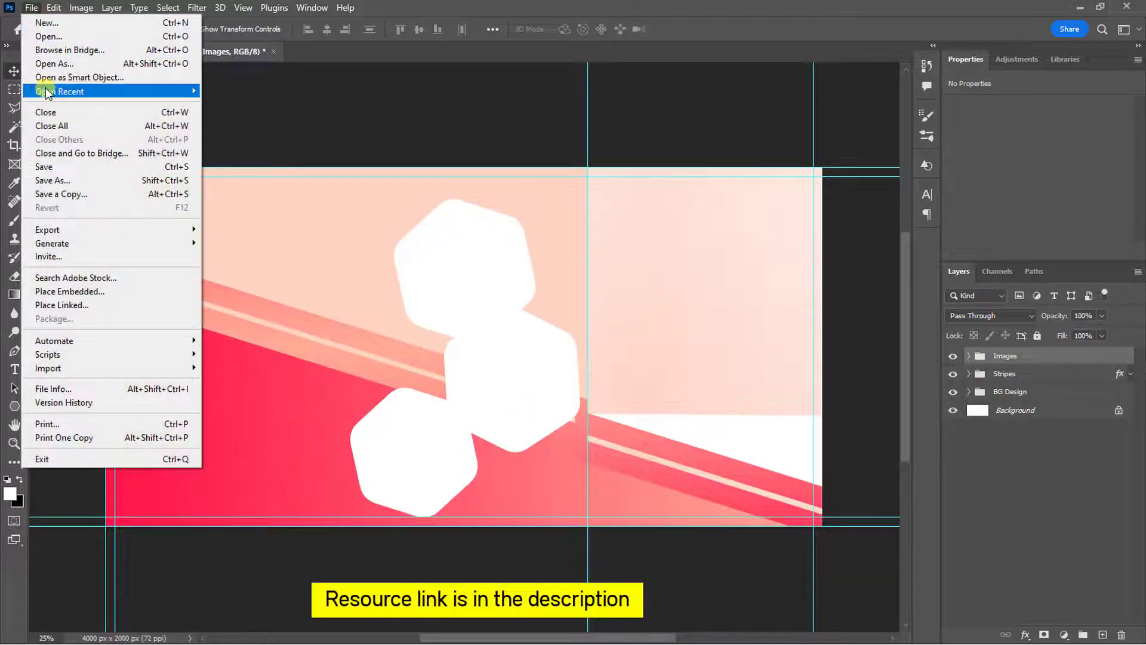
{"action": "mouse_move", "coordinate": [196, 92]}
{"action": "left_click", "coordinate": [241, 91]}
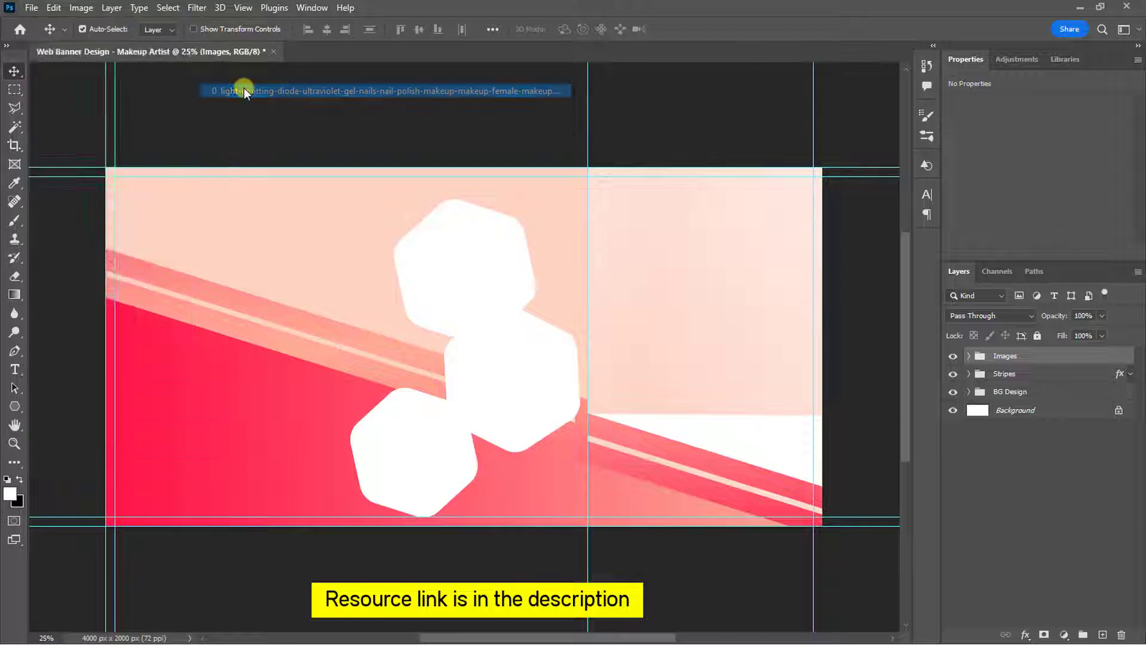
{"action": "left_click", "coordinate": [1121, 362]}
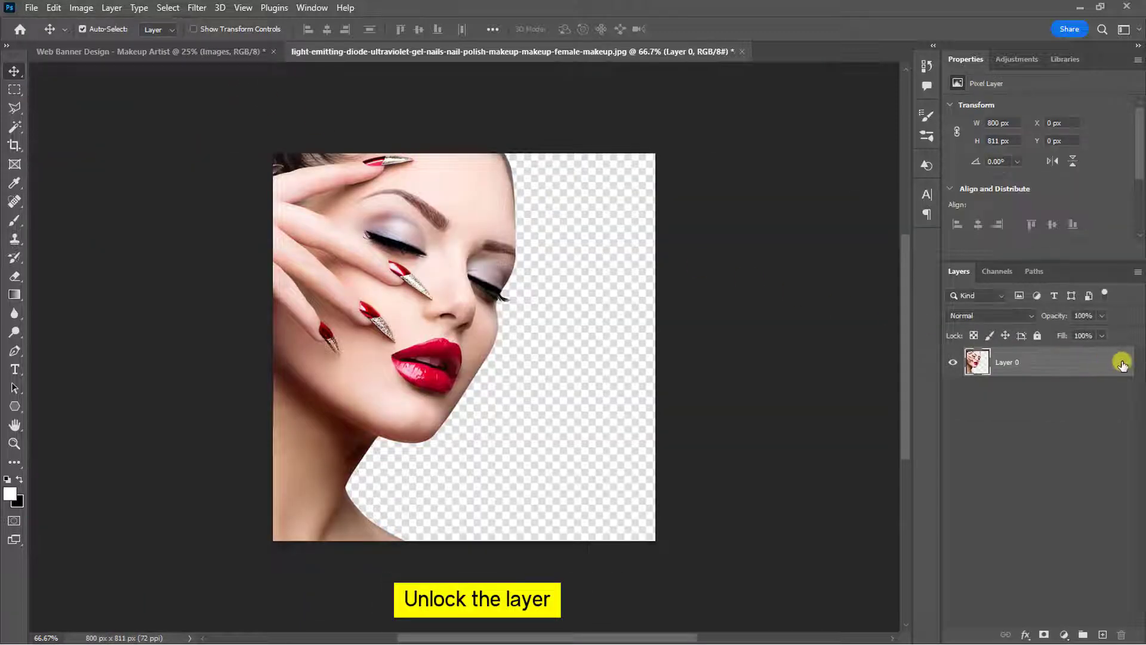
Select the background beside the woman's face with the Magic Wand, delete it, and clear the selection
{"action": "right_click", "coordinate": [19, 127]}
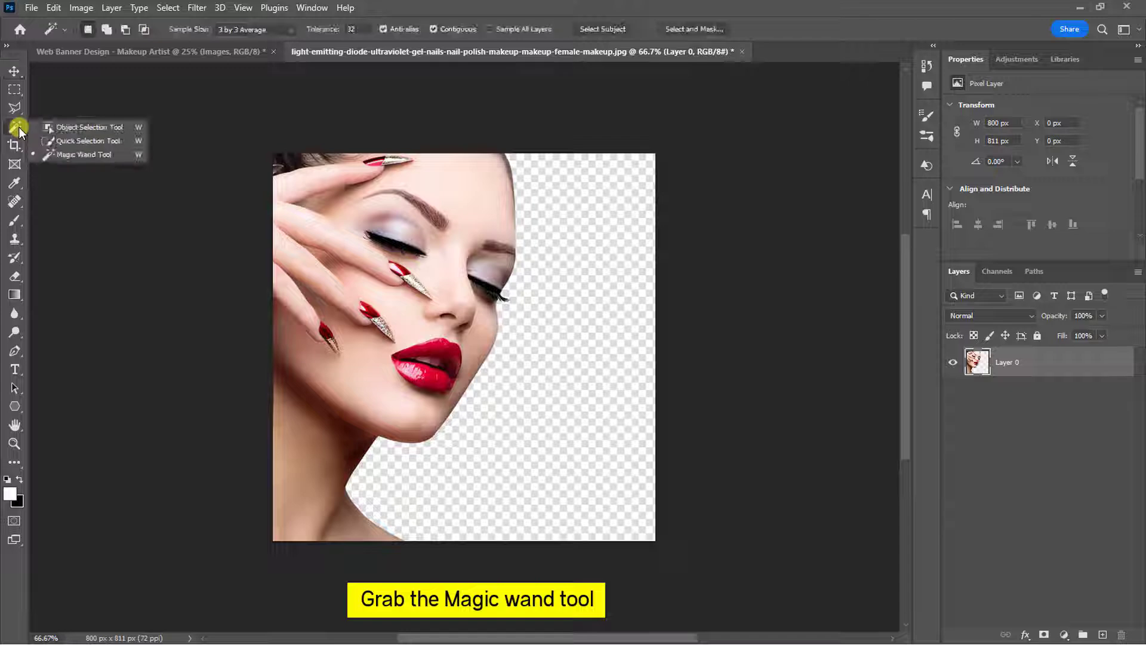
{"action": "left_click", "coordinate": [65, 151]}
{"action": "left_click", "coordinate": [530, 166]}
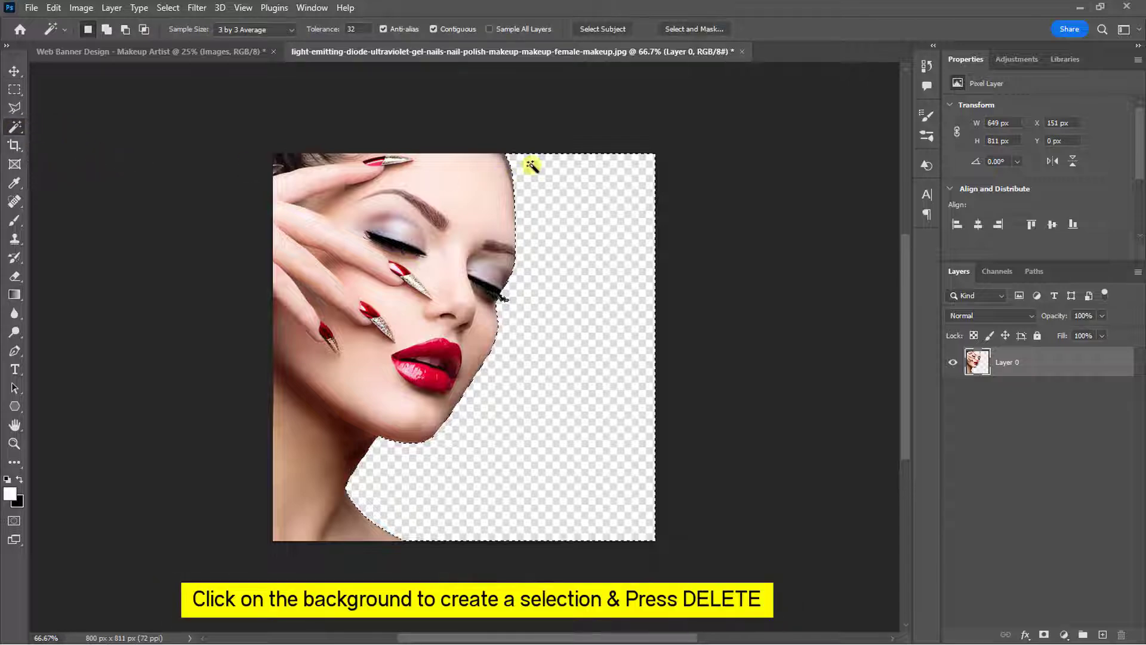
{"action": "key", "text": "Delete"}
{"action": "key", "text": "ctrl+d"}
{"action": "key", "text": "v"}
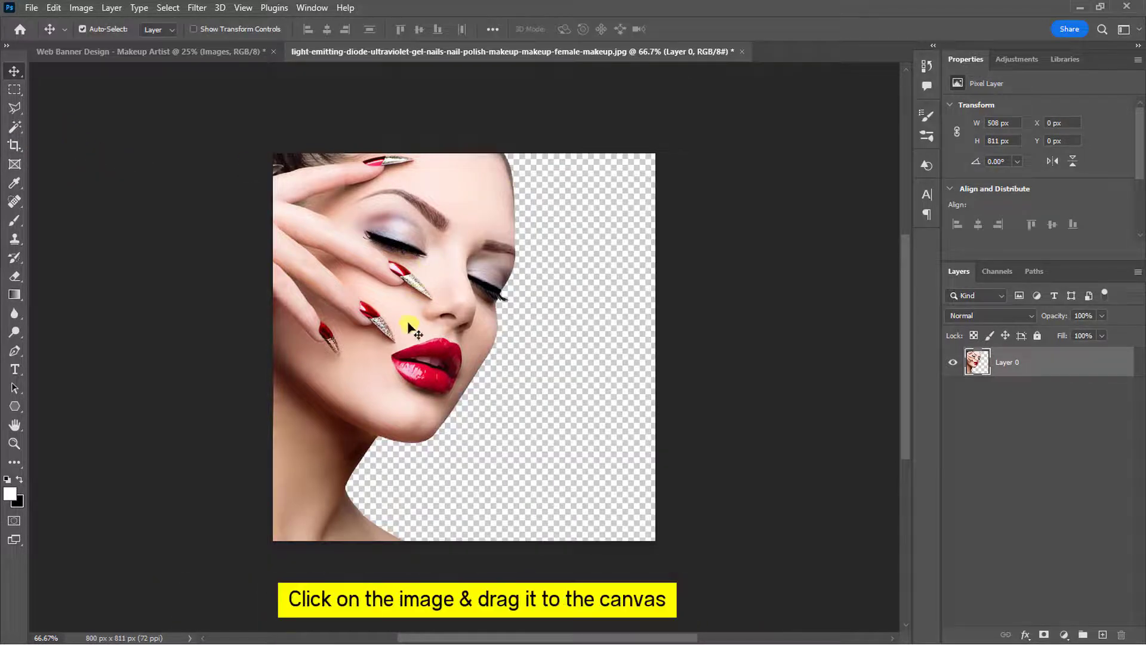
Bring the cut-out face into the Web Banner Design document and scale it to about 252% along the banner's left edge
{"action": "left_click_drag", "start_coordinate": [406, 340], "coordinate": [298, 364]}
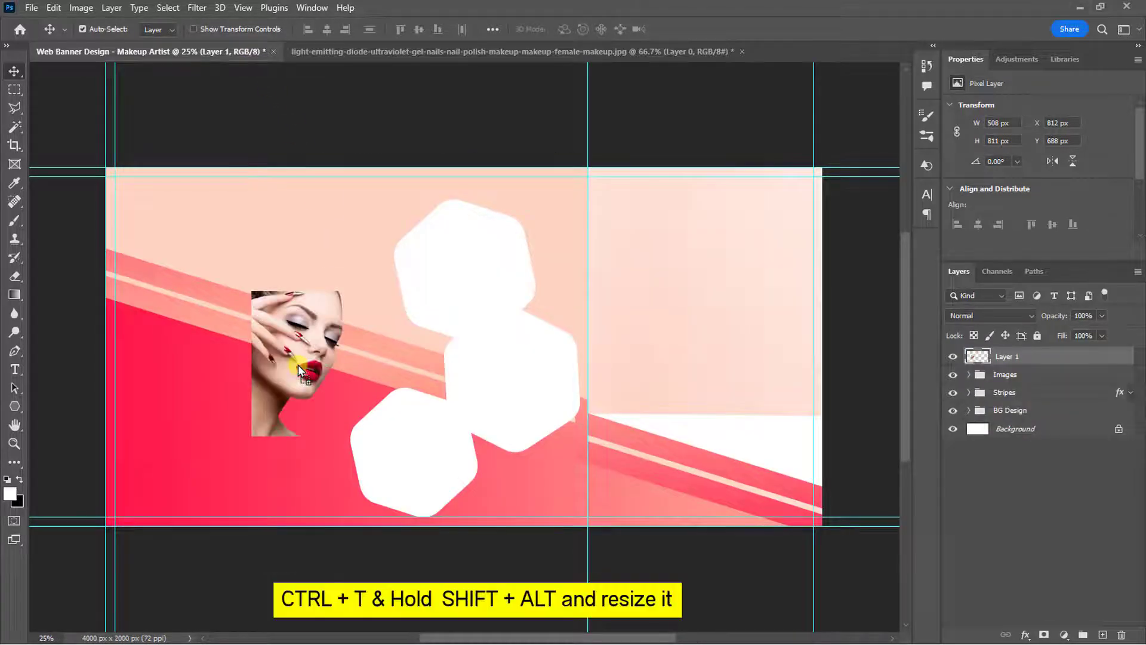
{"action": "key", "text": "ctrl+t"}
{"action": "left_click_drag", "start_coordinate": [343, 289], "coordinate": [457, 207]}
{"action": "left_click_drag", "start_coordinate": [304, 290], "coordinate": [224, 270]}
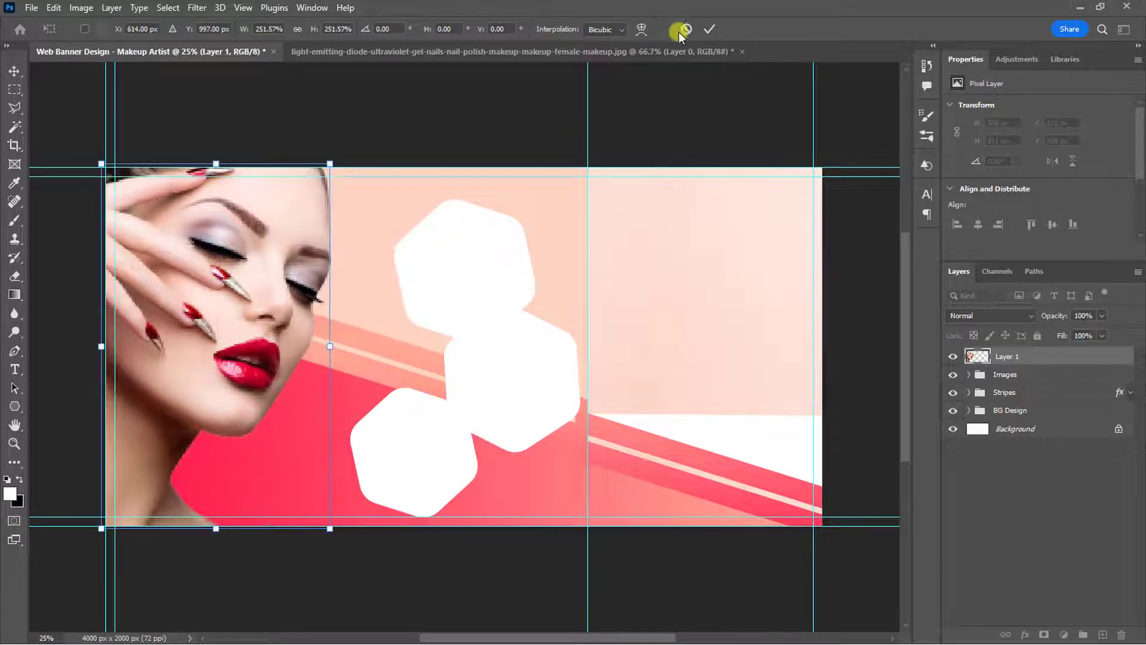
{"action": "left_click", "coordinate": [709, 29]}
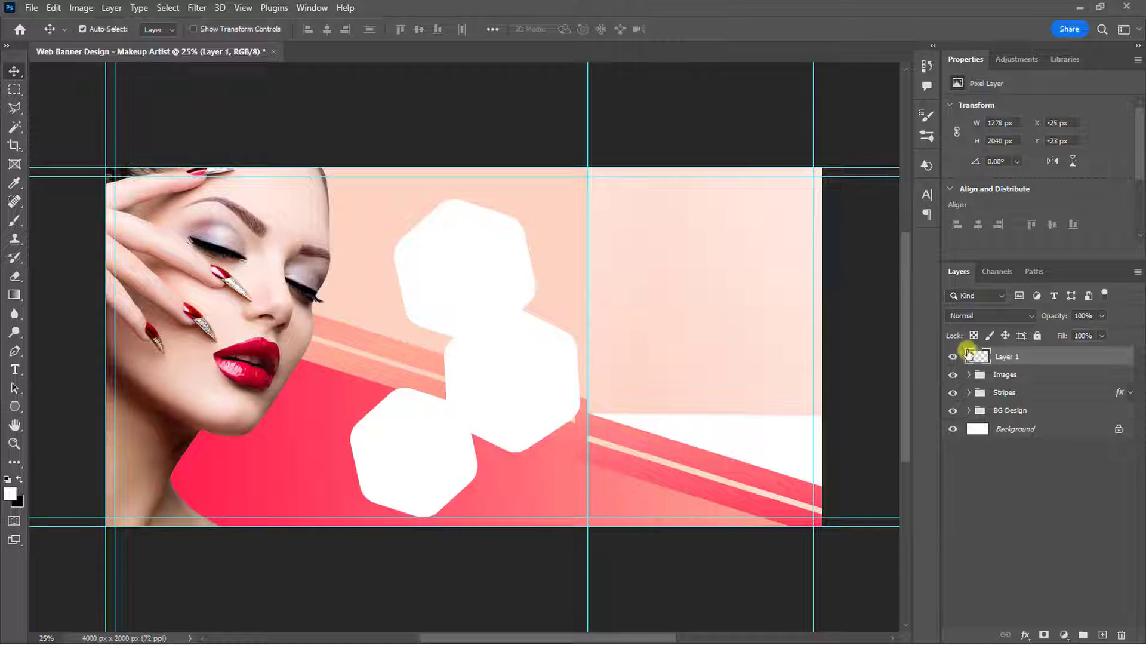
Move the face layer into the Images group, expand the group, and toggle the Polygon 1 copy layer's visibility off and on
{"action": "left_click_drag", "start_coordinate": [971, 360], "coordinate": [986, 374]}
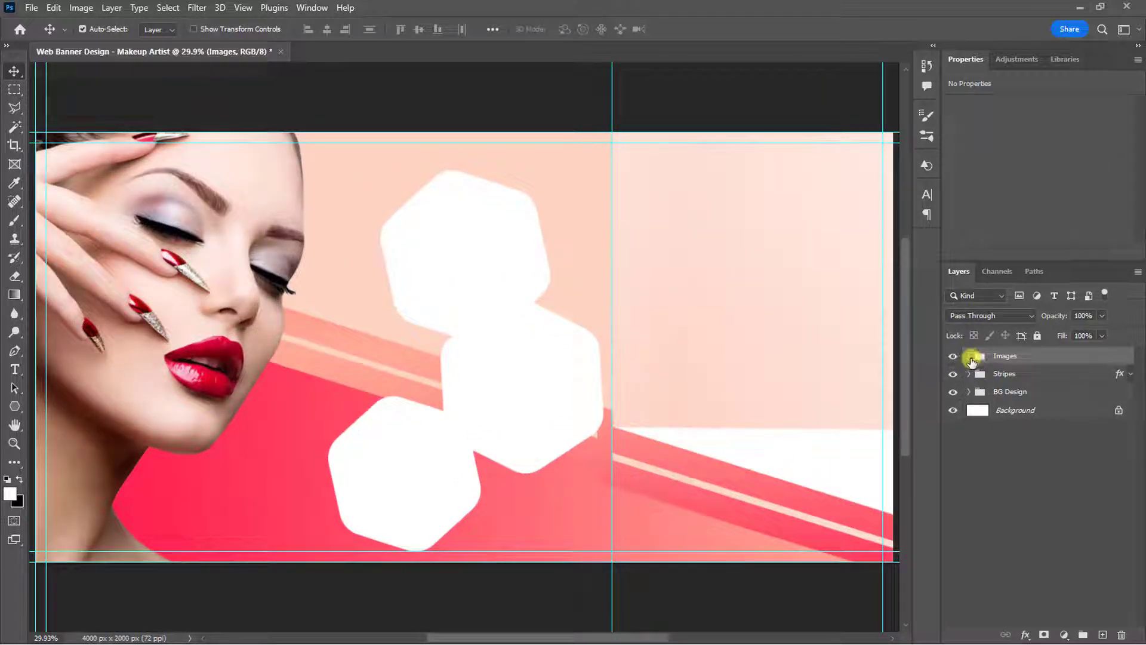
{"action": "left_click", "coordinate": [969, 356]}
{"action": "left_click", "coordinate": [961, 392]}
{"action": "left_click", "coordinate": [954, 393]}
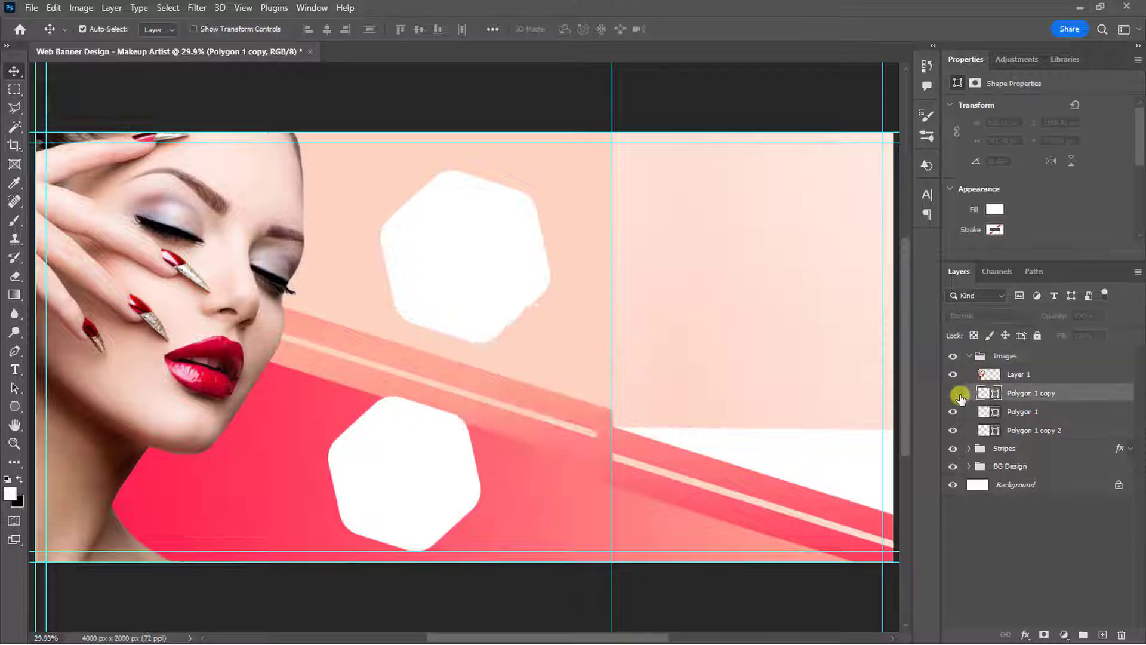
{"action": "left_click", "coordinate": [953, 393]}
Enlarge the upper hexagon to about 893 × 807 px and rotate it clockwise to 84°
{"action": "left_click", "coordinate": [494, 260]}
{"action": "key", "text": "ctrl+t"}
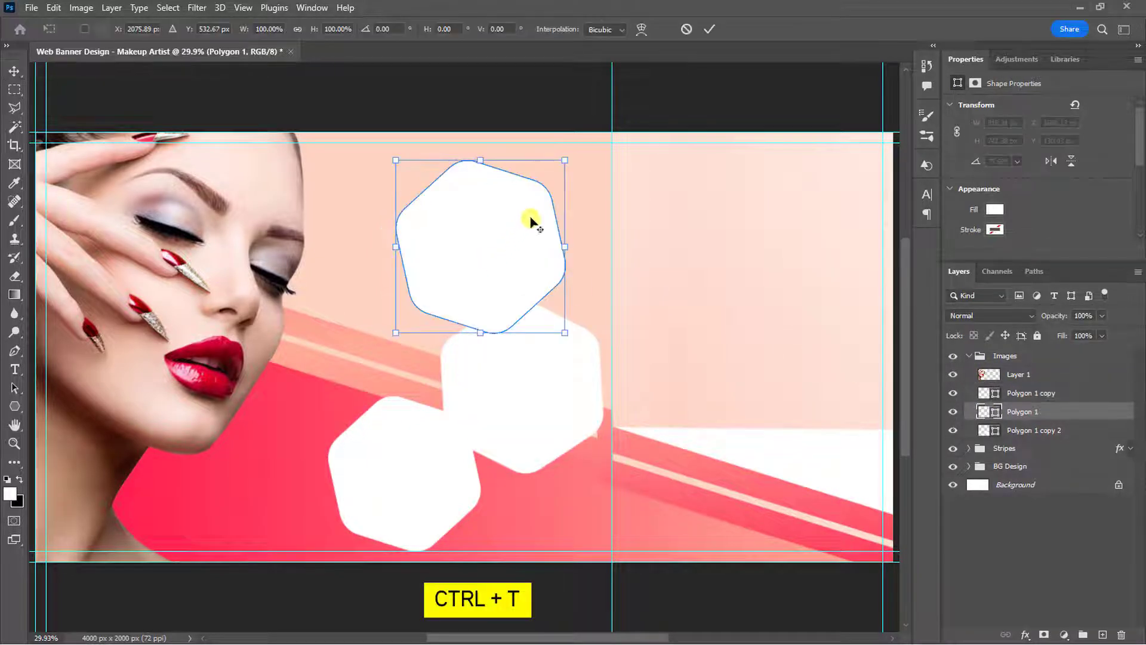
{"action": "left_click_drag", "start_coordinate": [564, 158], "coordinate": [583, 149]}
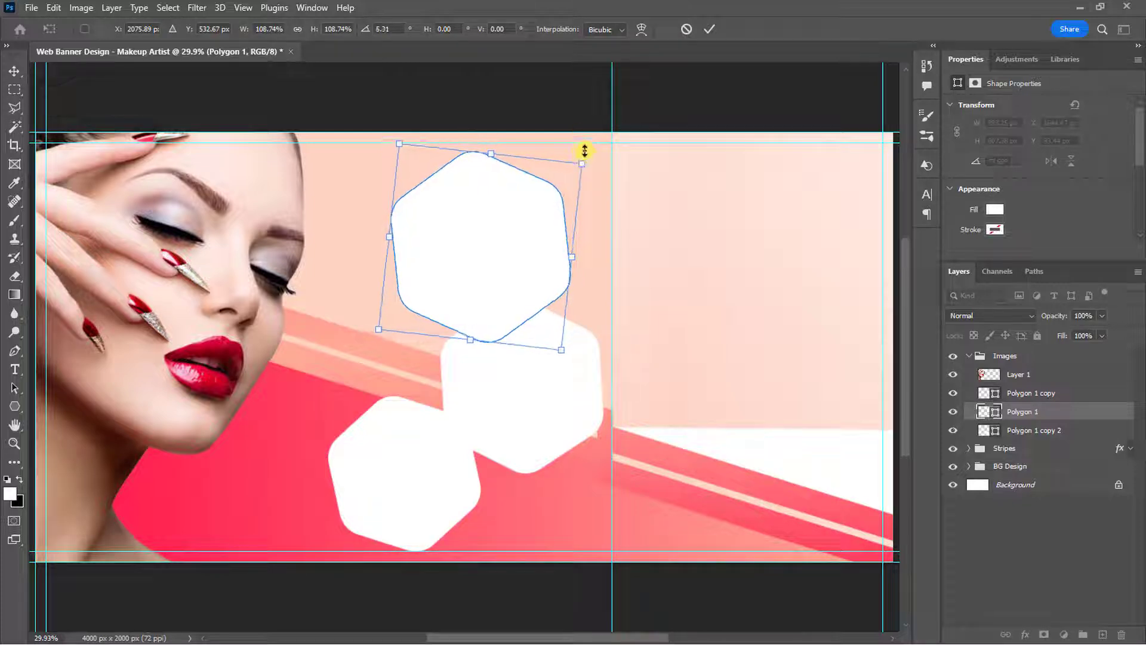
{"action": "left_click", "coordinate": [709, 29]}
Shift the middle hexagon left to about X 1621 px and the lowest hexagon left to about X 1153 px
{"action": "left_click", "coordinate": [550, 378]}
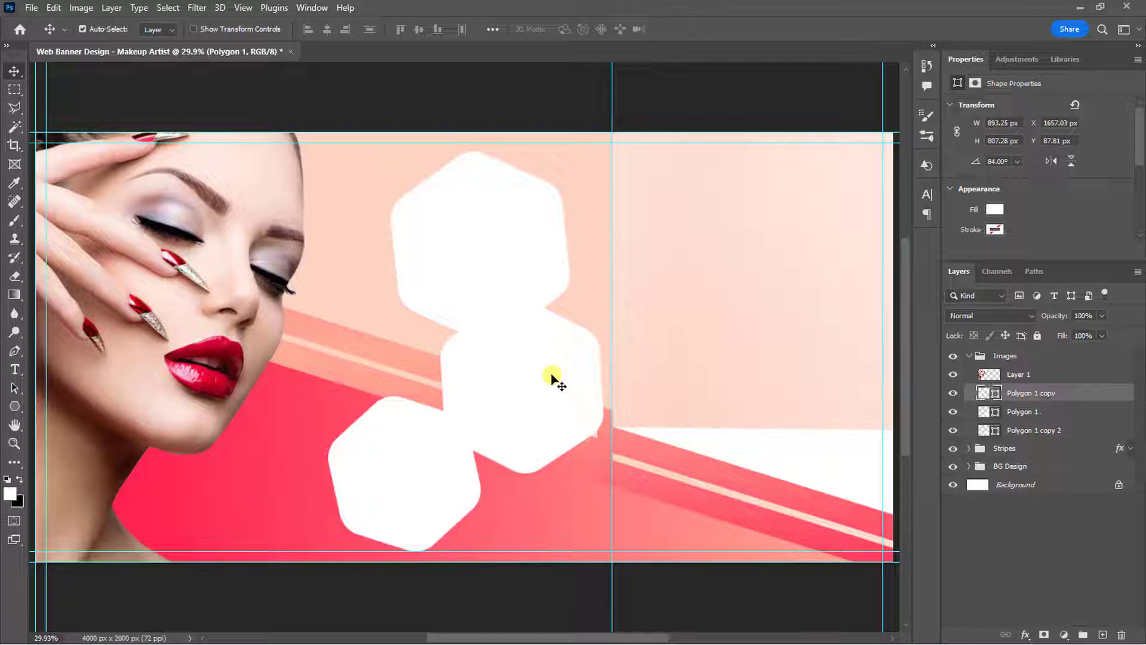
{"action": "left_click_drag", "start_coordinate": [550, 378], "coordinate": [492, 389]}
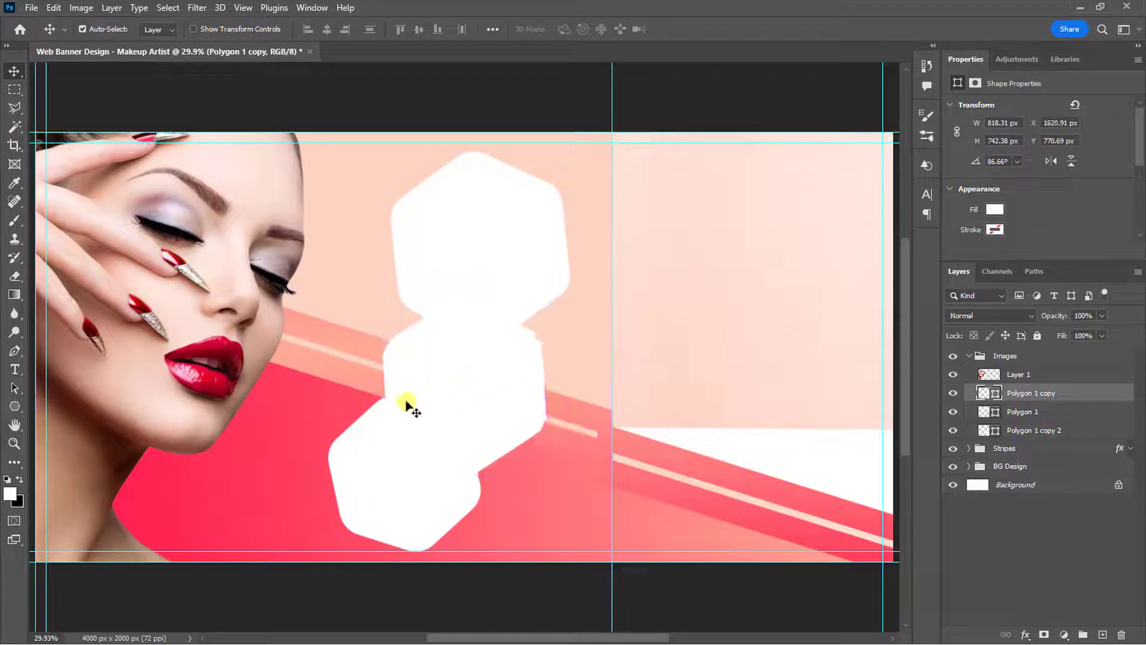
{"action": "left_click_drag", "start_coordinate": [374, 477], "coordinate": [329, 474]}
Select all three hexagons and move them together to about X 1420 px, Y 121 px
{"action": "left_click", "coordinate": [1014, 393], "text": "shift"}
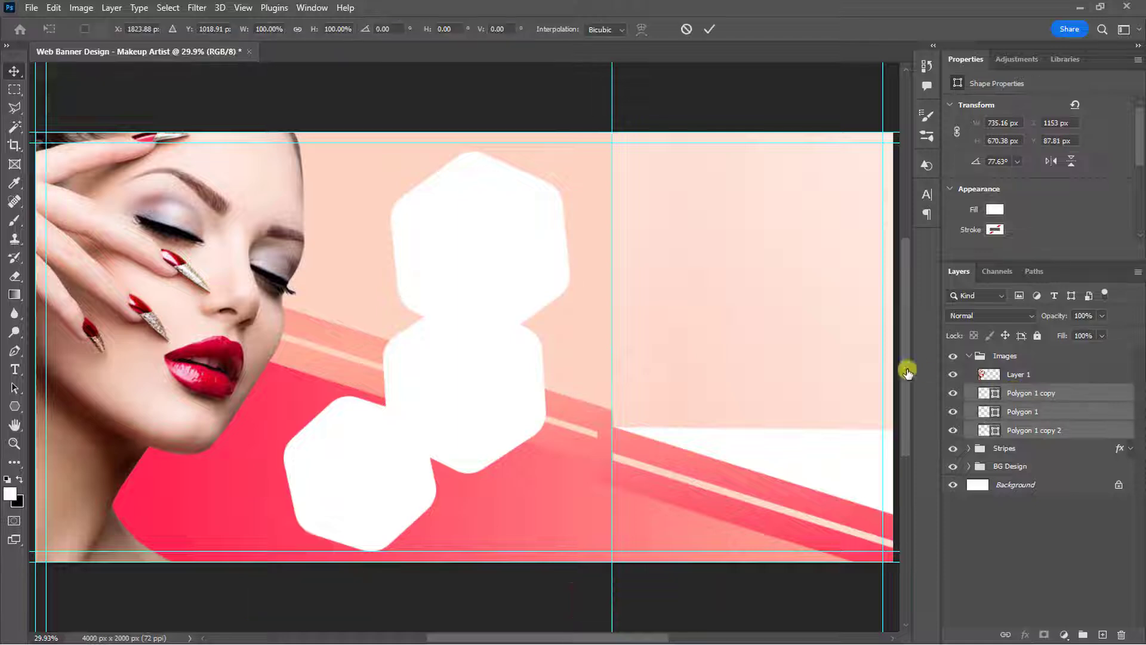
{"action": "key", "text": "ctrl+t"}
{"action": "left_click_drag", "start_coordinate": [472, 385], "coordinate": [529, 392]}
{"action": "left_click", "coordinate": [710, 29]}
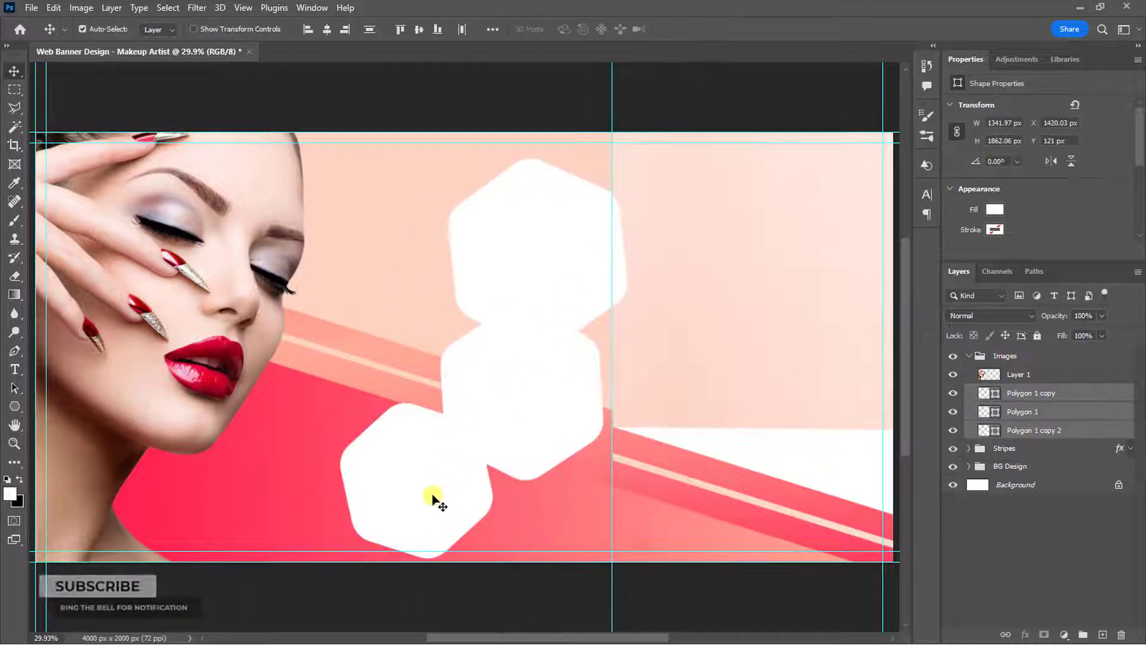
Try to scale the lowest hexagon to about 96.5% and the upper hexagon to about 88%
{"action": "left_click", "coordinate": [994, 431]}
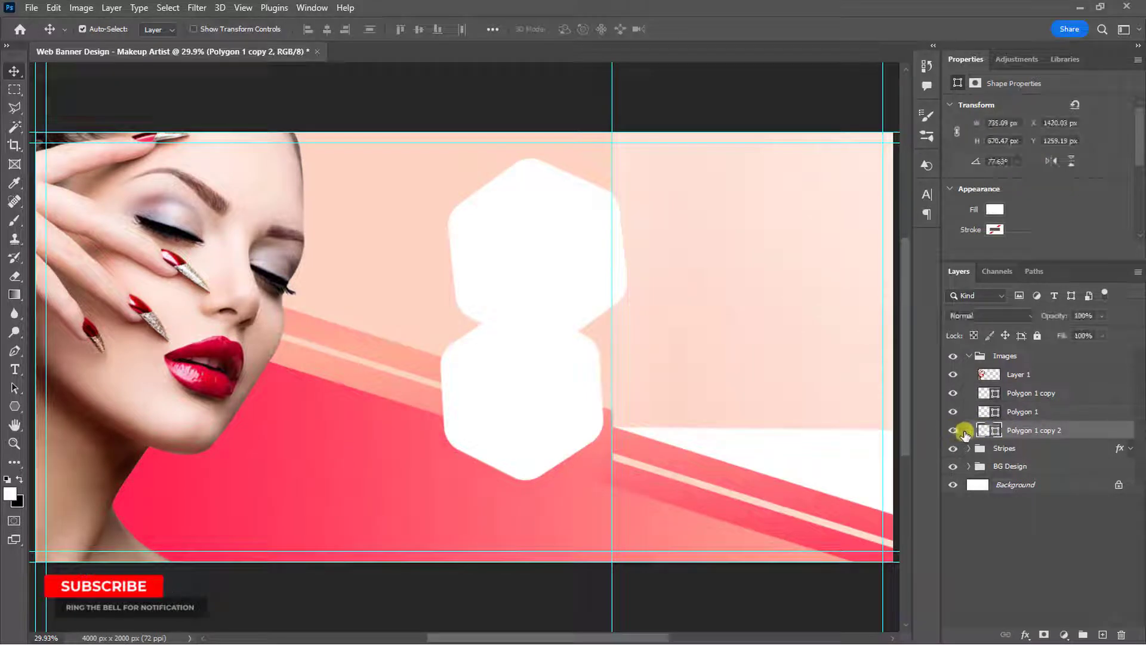
{"action": "key", "text": "ctrl+t"}
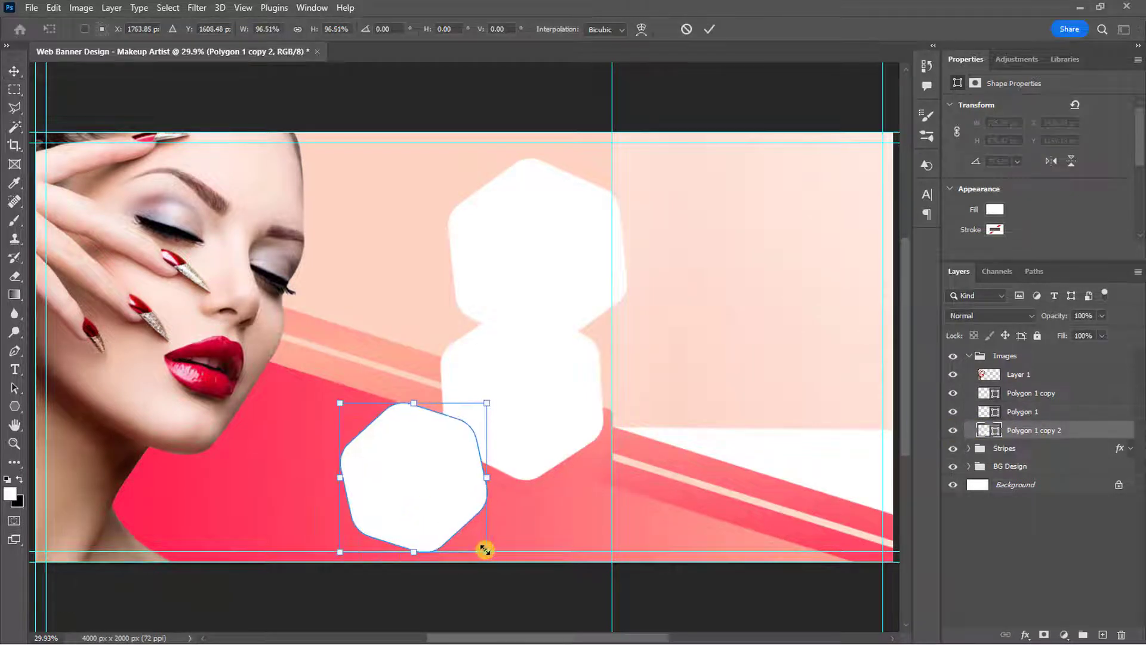
{"action": "key", "text": "Return"}
{"action": "left_click", "coordinate": [545, 309]}
{"action": "key", "text": "ctrl+t"}
{"action": "left_click_drag", "start_coordinate": [631, 159], "coordinate": [609, 186]}
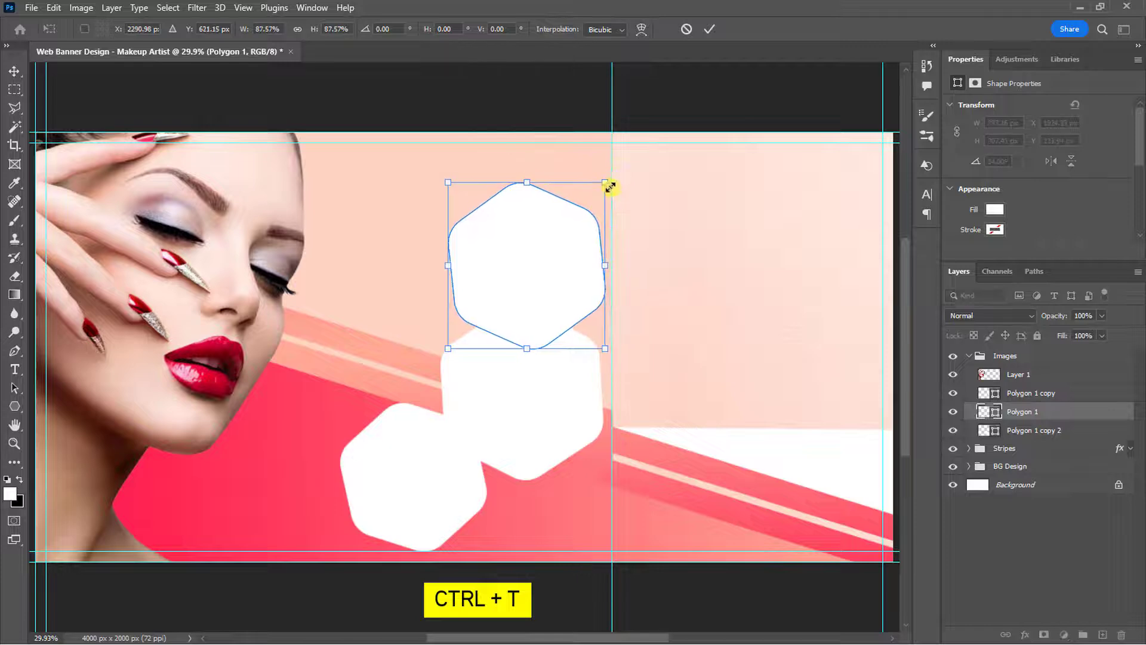
{"action": "left_click", "coordinate": [709, 30]}
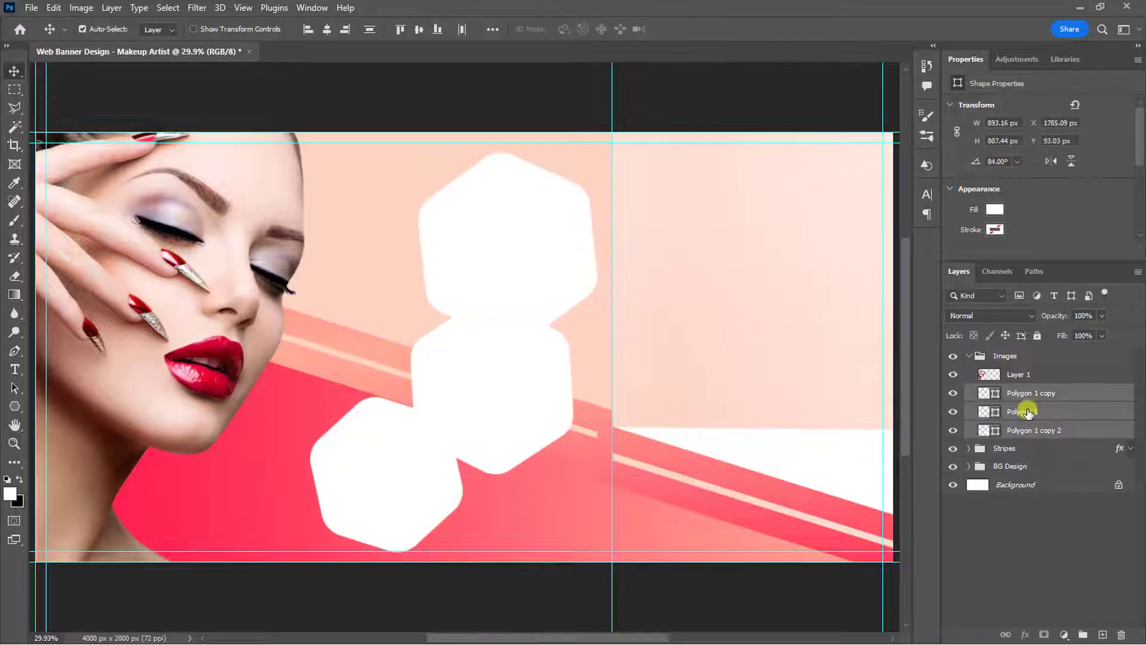
Place the embedded 185-Makeup-Artist-Nail-Technician-and-Hairdressing-Course-for-Beauty-Salon image above the Polygon 1 layer and position it over the upper hexagon
{"action": "left_click", "coordinate": [1028, 411]}
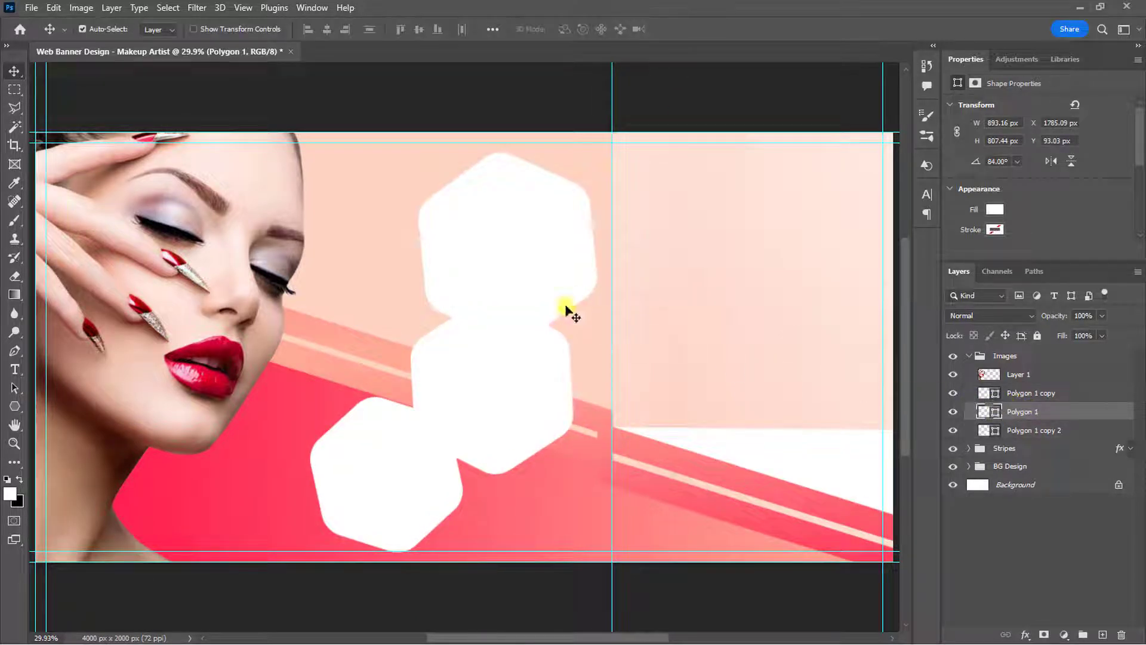
{"action": "left_click", "coordinate": [31, 8]}
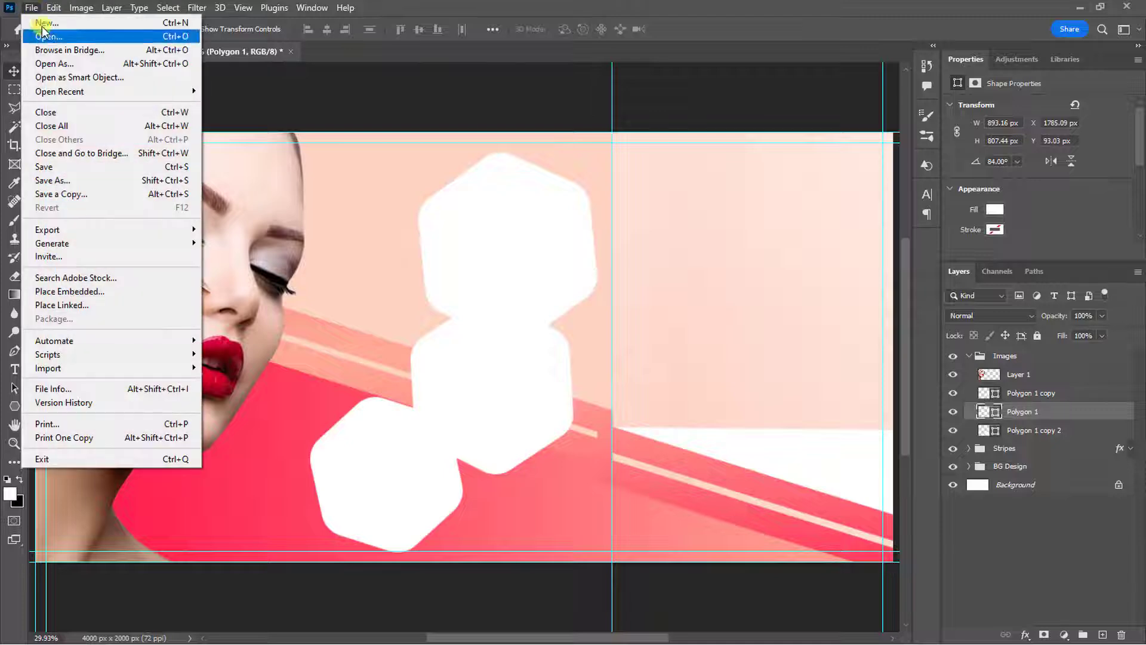
{"action": "left_click", "coordinate": [84, 286]}
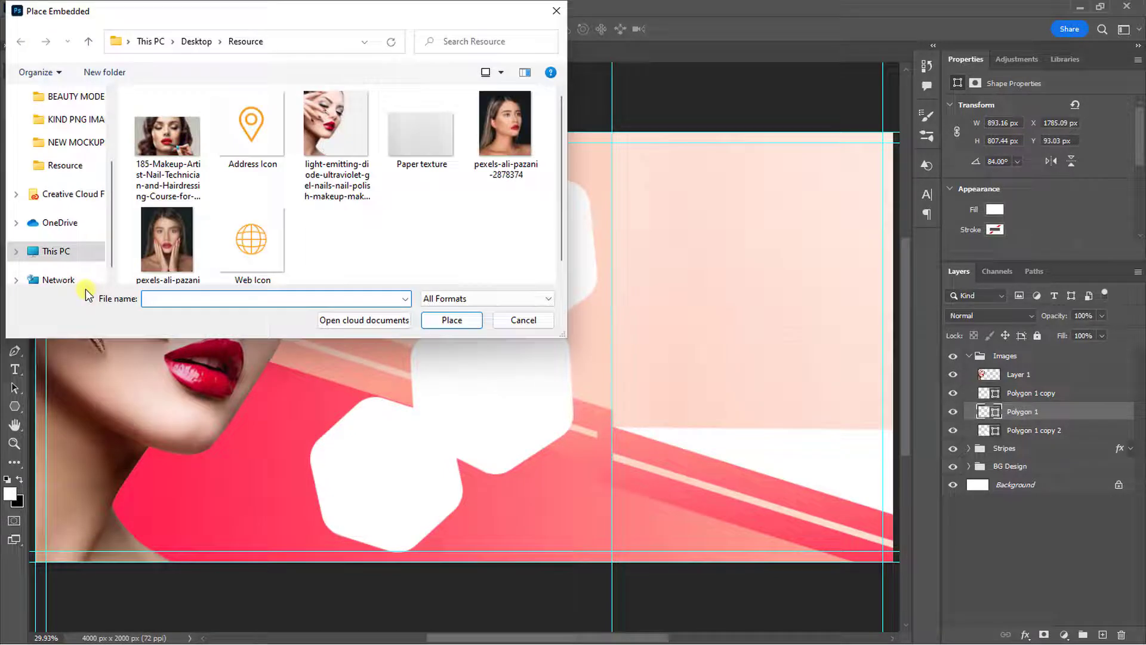
{"action": "left_click", "coordinate": [153, 139]}
{"action": "left_click", "coordinate": [451, 320]}
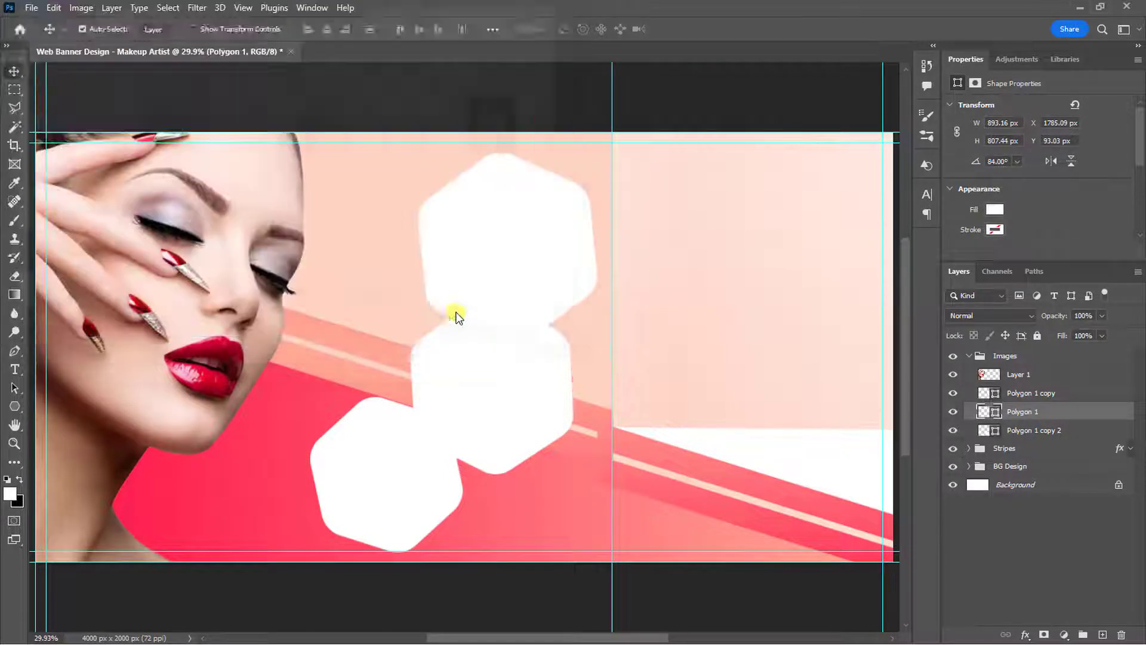
{"action": "left_click_drag", "start_coordinate": [475, 296], "coordinate": [514, 183]}
{"action": "left_click", "coordinate": [710, 28]}
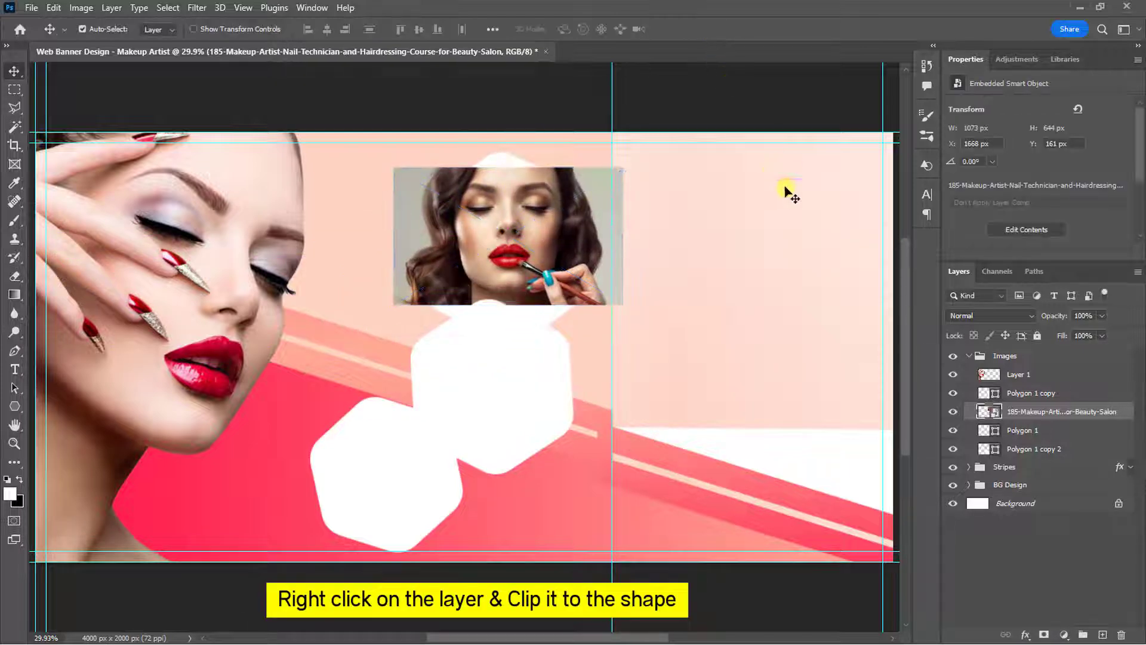
Clip the 185-Makeup-Artist image to the Polygon 1 hexagon and scale it to about 132.7%
{"action": "right_click", "coordinate": [1022, 412]}
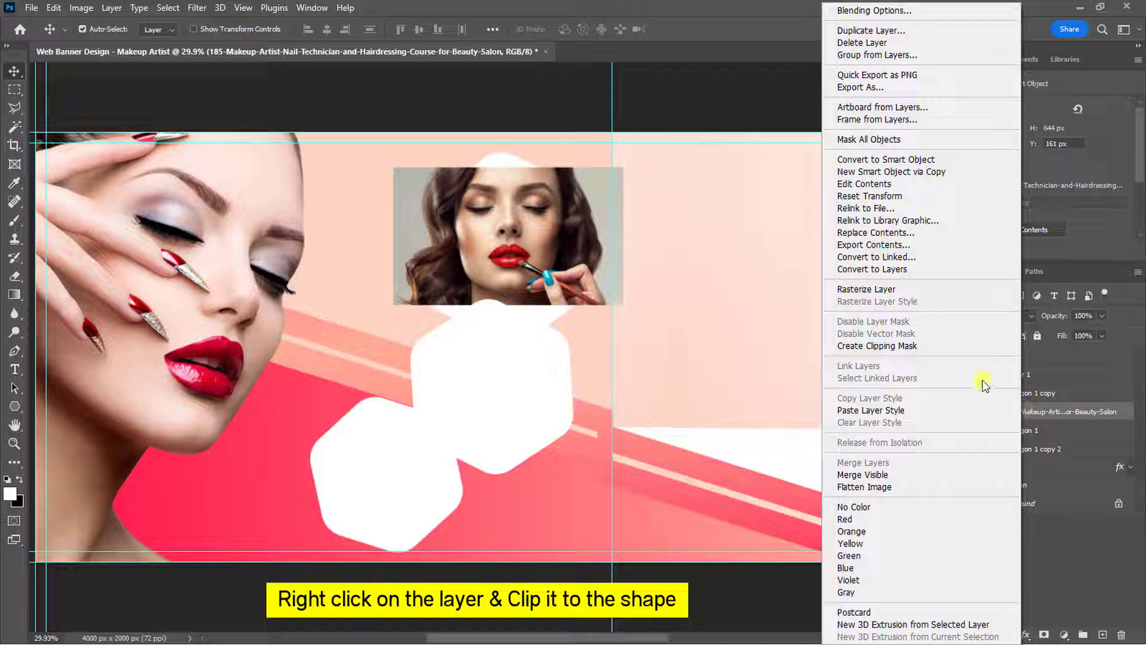
{"action": "left_click", "coordinate": [876, 345]}
{"action": "key", "text": "ctrl+t"}
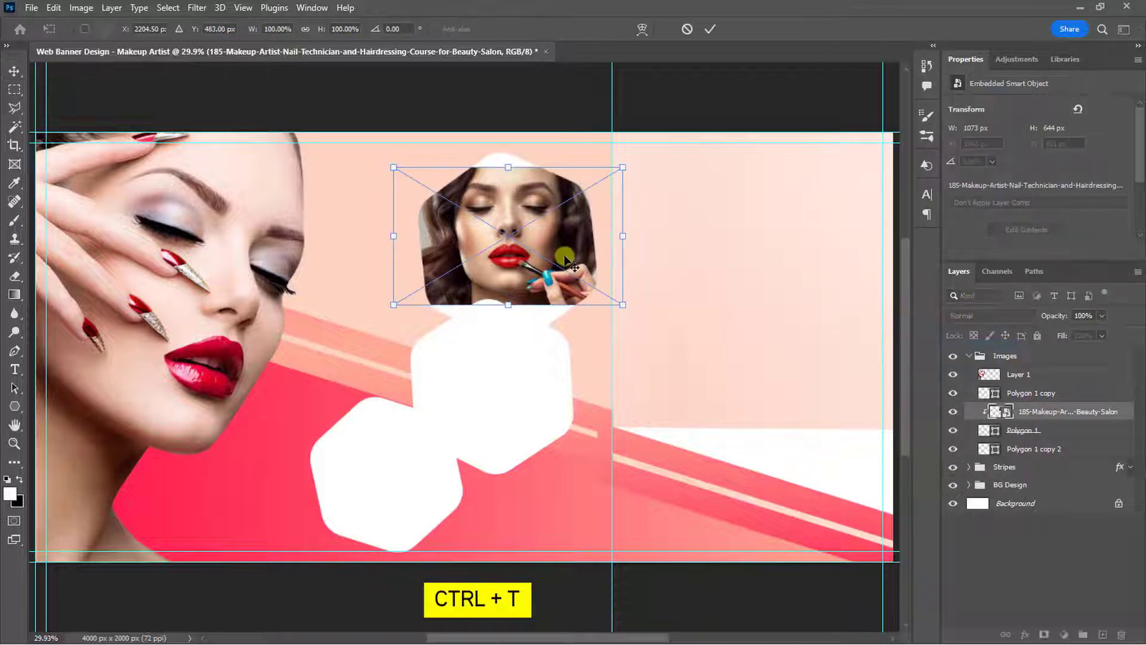
{"action": "left_click_drag", "start_coordinate": [625, 168], "coordinate": [660, 144]}
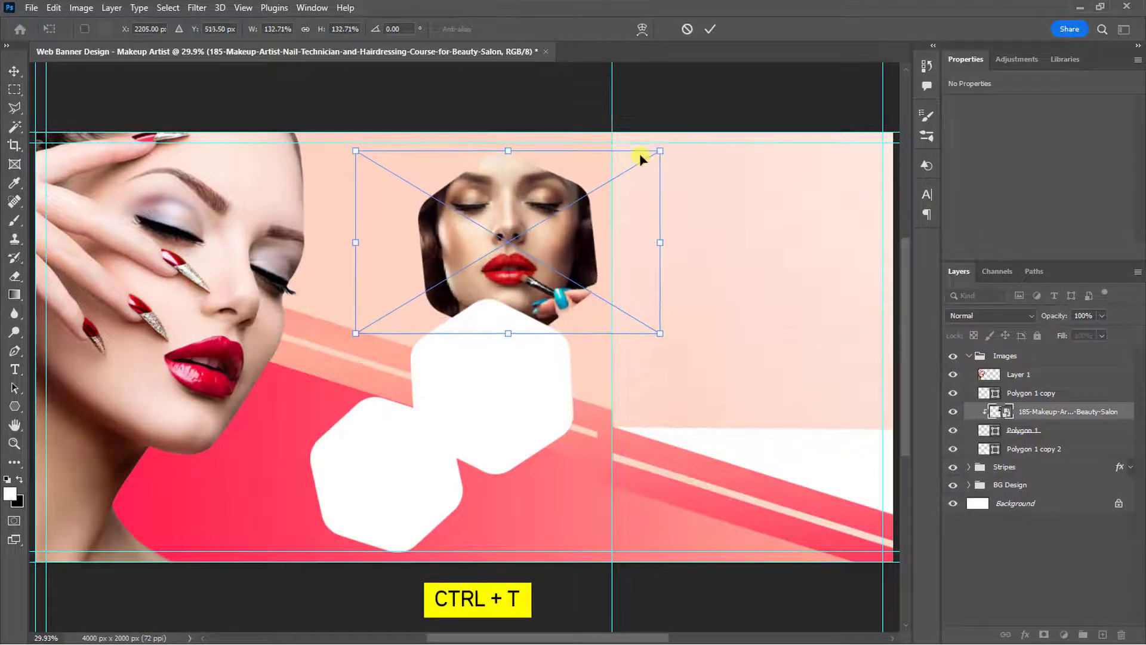
{"action": "left_click", "coordinate": [707, 29]}
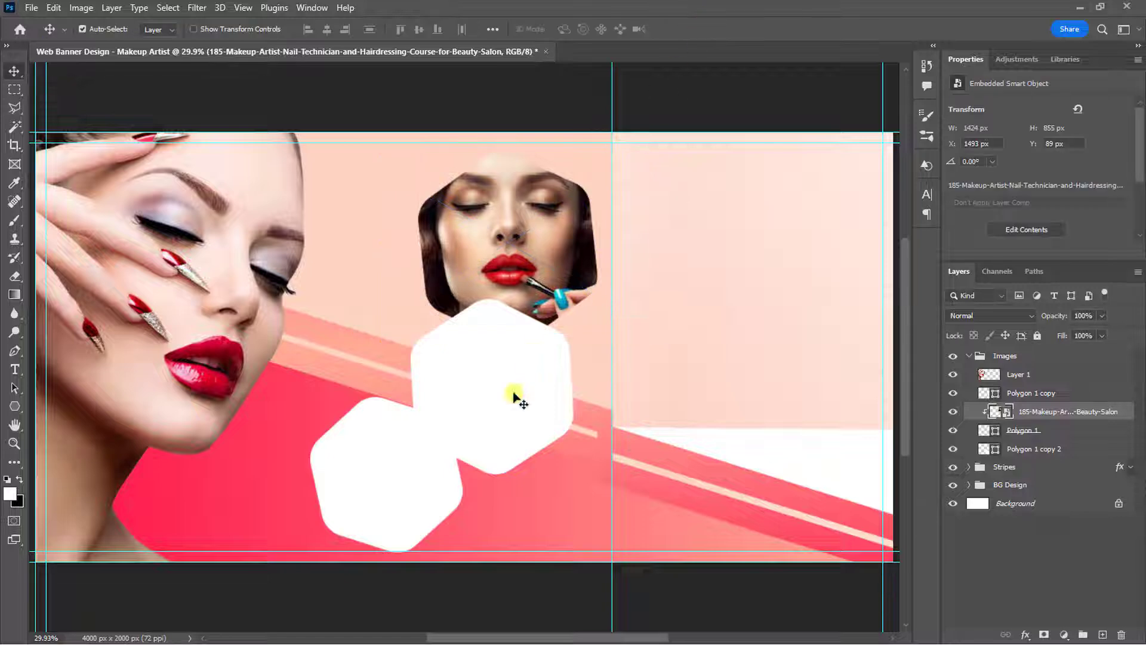
Place the embedded Pexels photo 2878375 above the Polygon 1 copy layer
{"action": "left_click", "coordinate": [482, 372]}
{"action": "left_click", "coordinate": [32, 7]}
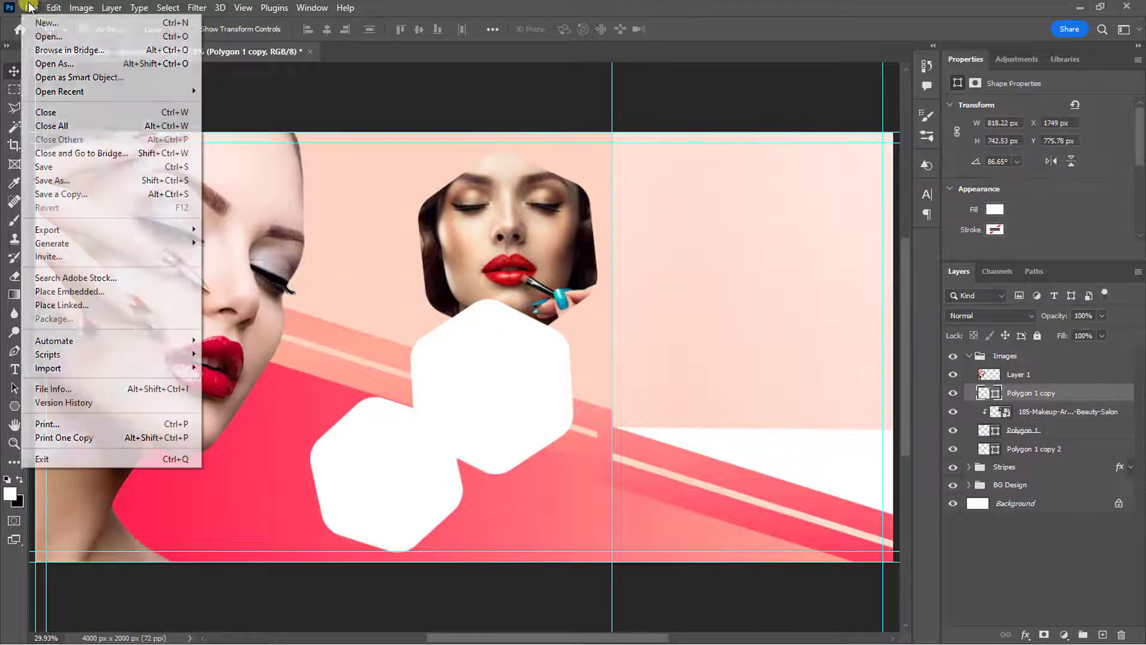
{"action": "left_click", "coordinate": [96, 291]}
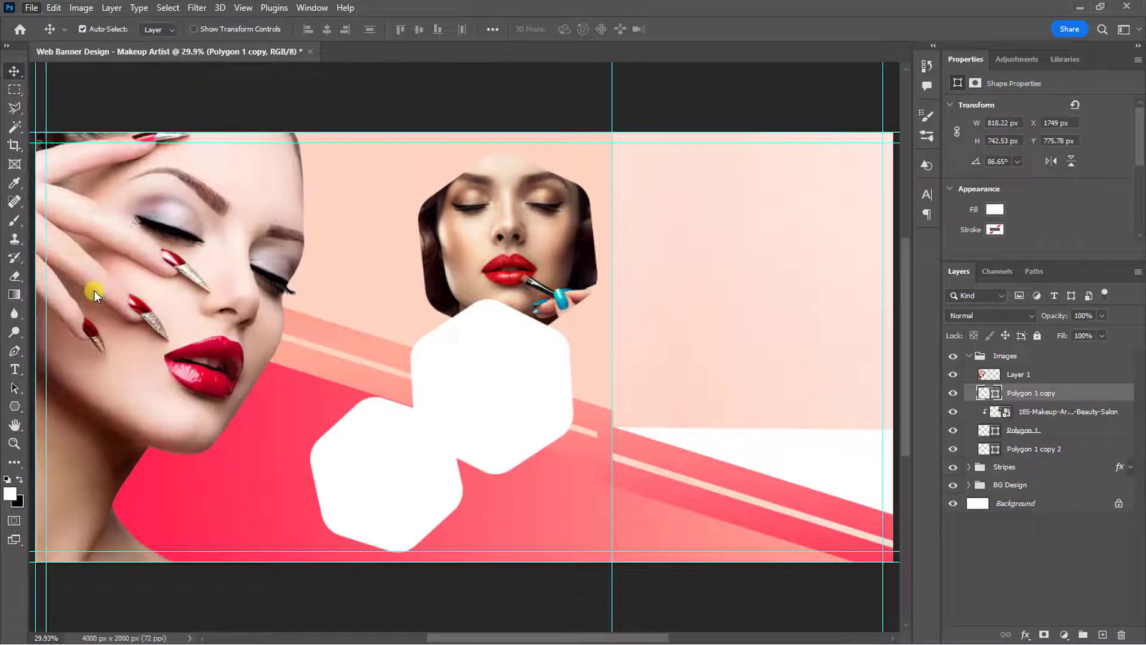
{"action": "left_click", "coordinate": [166, 244]}
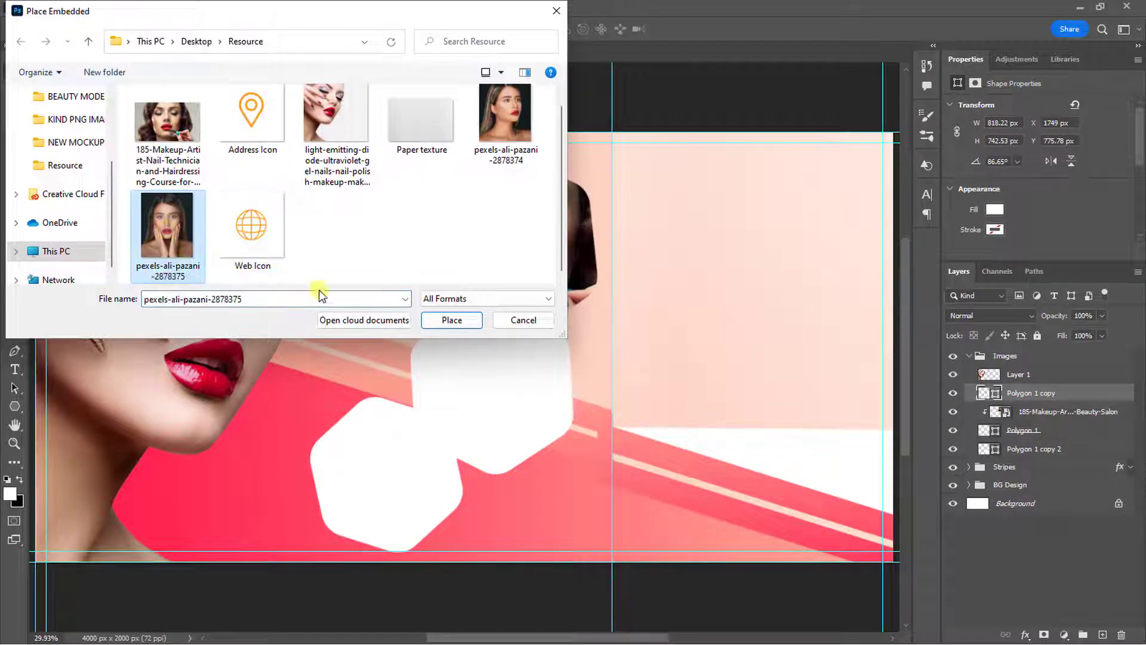
{"action": "left_click", "coordinate": [441, 320]}
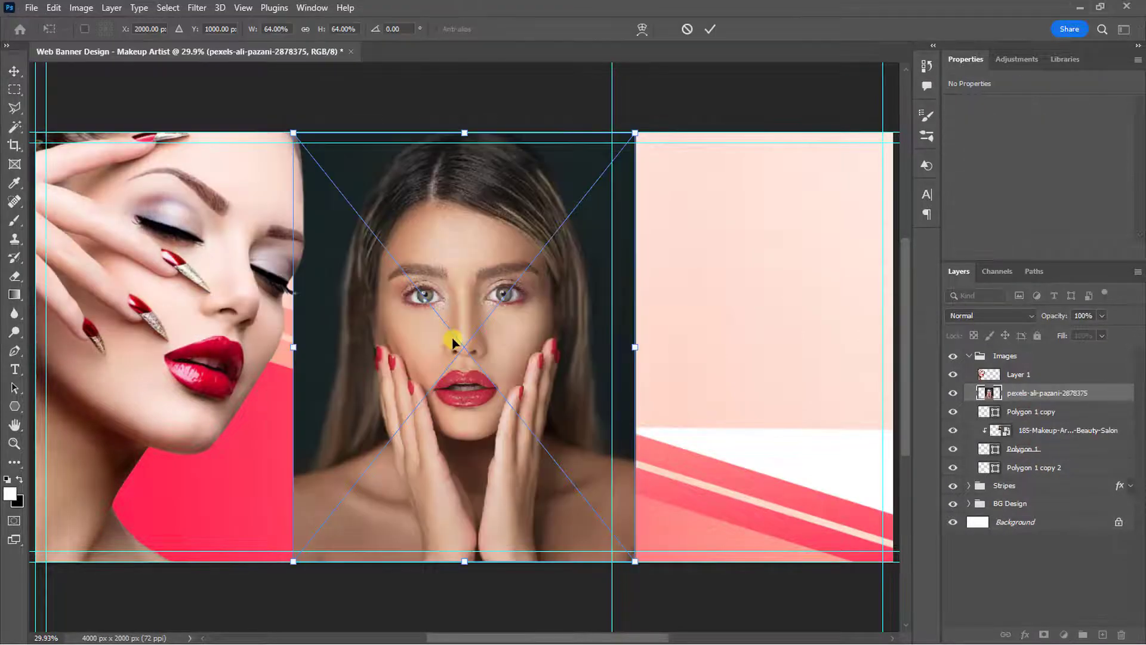
{"action": "left_click", "coordinate": [711, 29]}
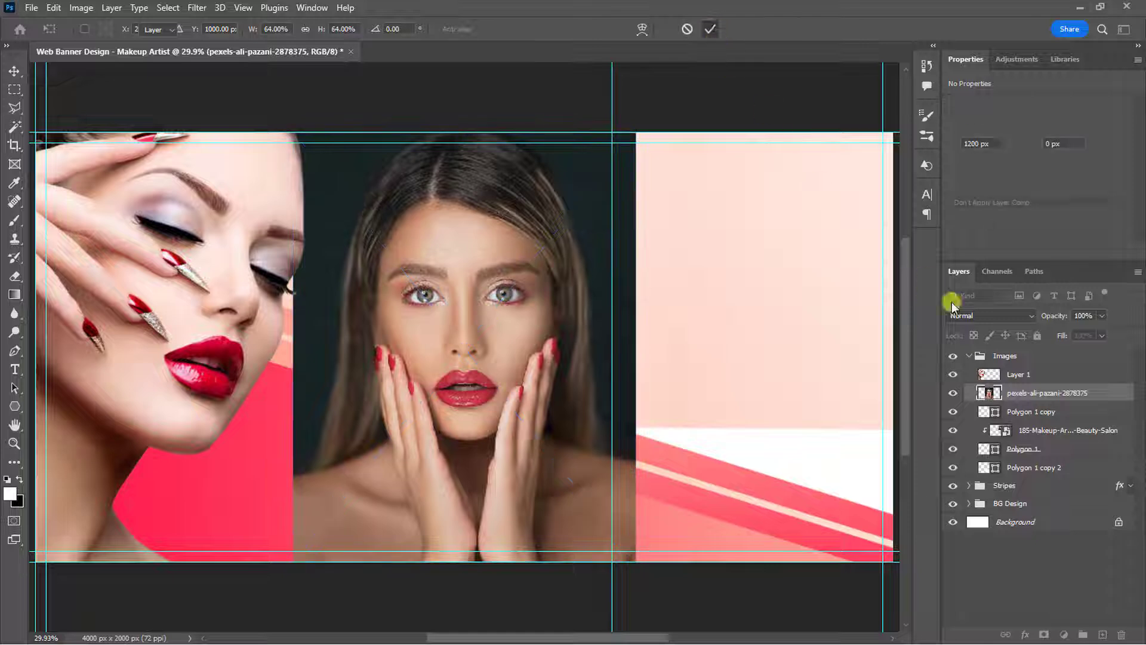
Clip Pexels photo 2878375 to the middle hexagon, enlarge it to about 2138 × 2672 px and shift it to show the red-nailed hand
{"action": "left_click", "coordinate": [1054, 401]}
{"action": "right_click", "coordinate": [1054, 402]}
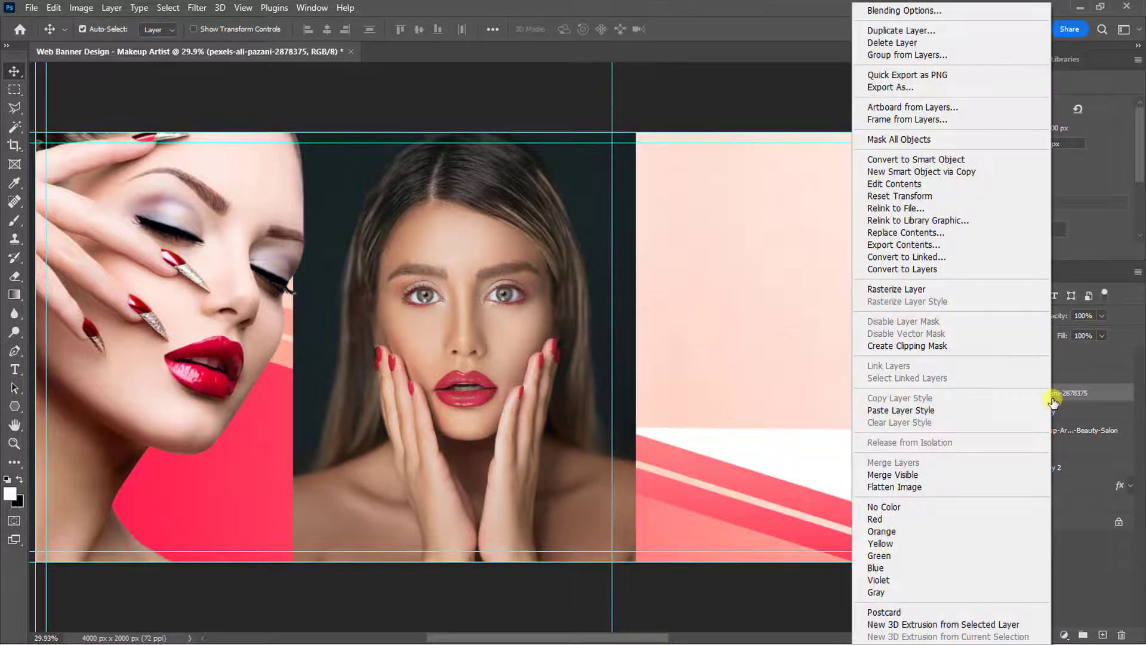
{"action": "left_click", "coordinate": [963, 347]}
{"action": "key", "text": "ctrl+t"}
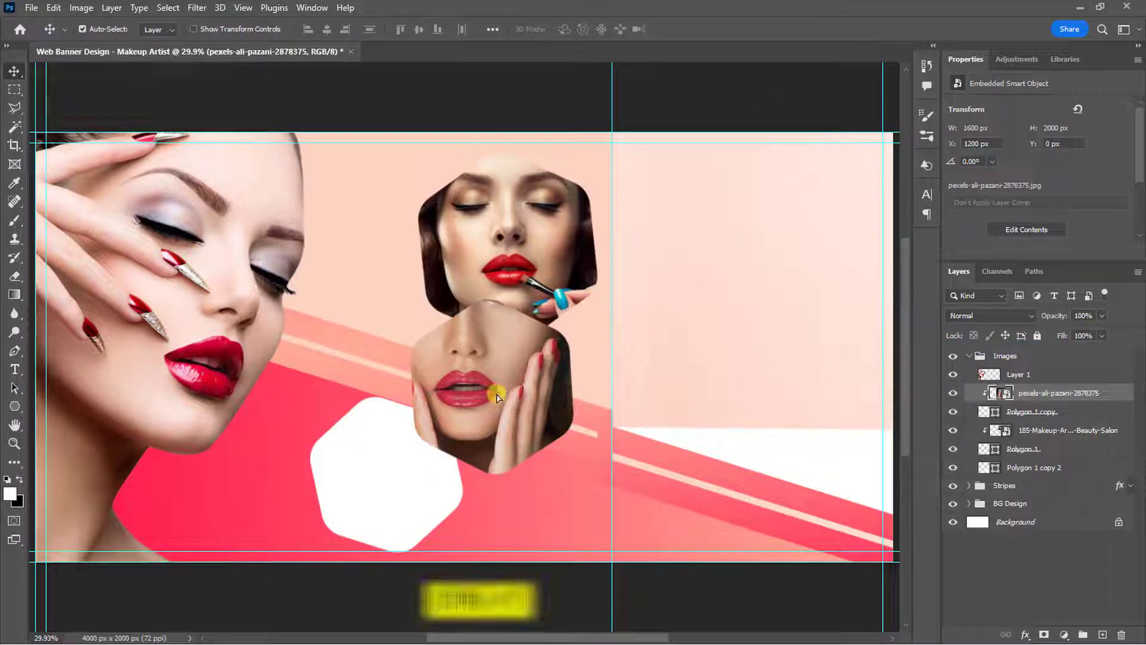
{"action": "left_click_drag", "start_coordinate": [498, 397], "coordinate": [583, 375]}
{"action": "left_click_drag", "start_coordinate": [706, 143], "coordinate": [814, 124]}
{"action": "left_click_drag", "start_coordinate": [501, 299], "coordinate": [575, 357]}
{"action": "left_click", "coordinate": [706, 29]}
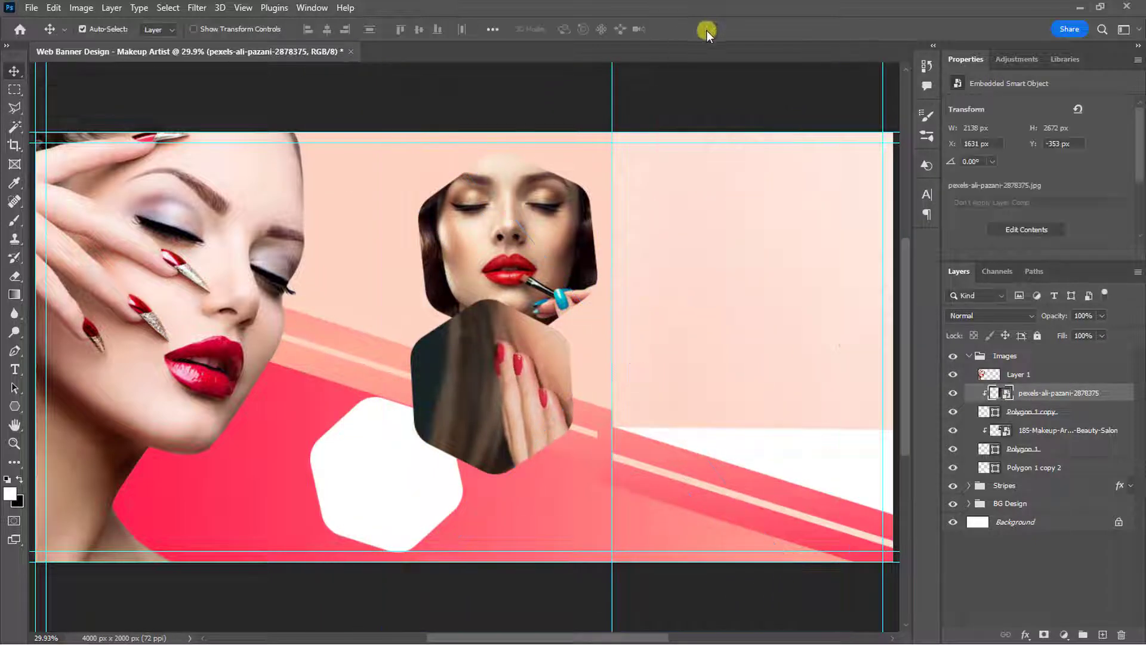
Place the embedded Pexels photo 2878374 above the Polygon 1 copy 2 layer
{"action": "left_click", "coordinate": [363, 483]}
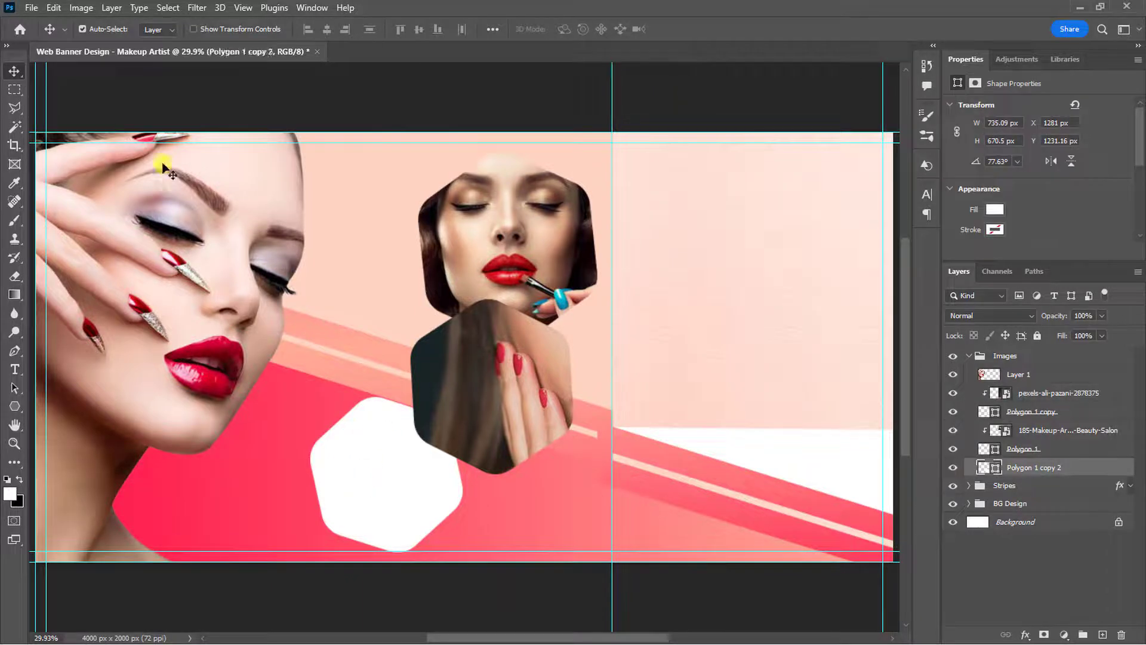
{"action": "left_click", "coordinate": [31, 8]}
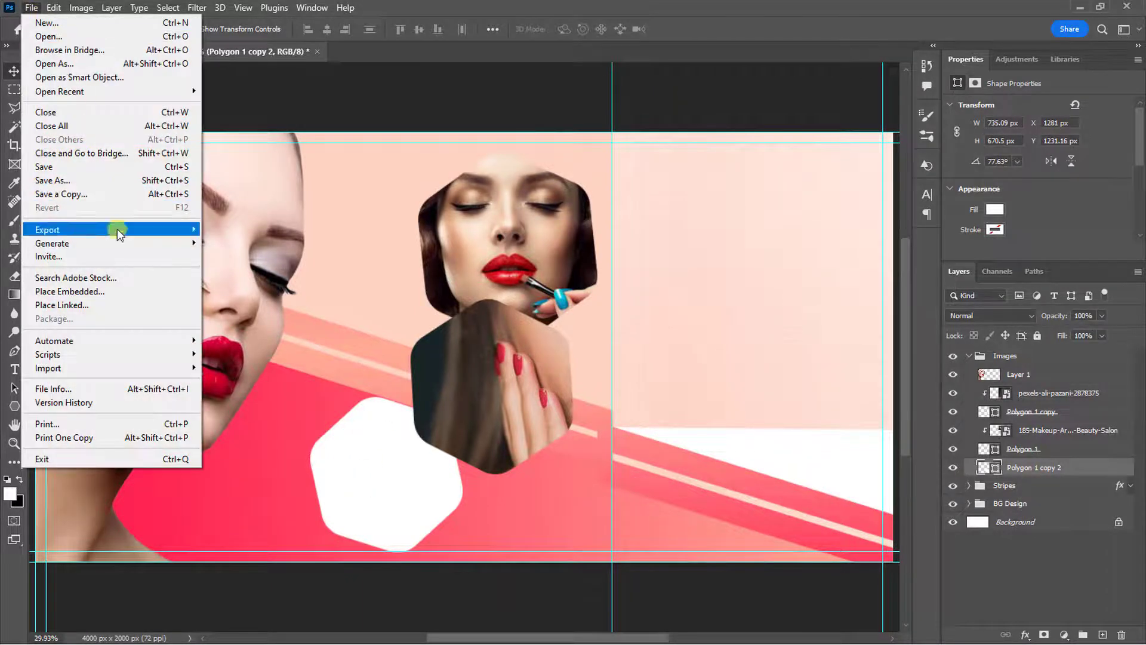
{"action": "left_click", "coordinate": [125, 288]}
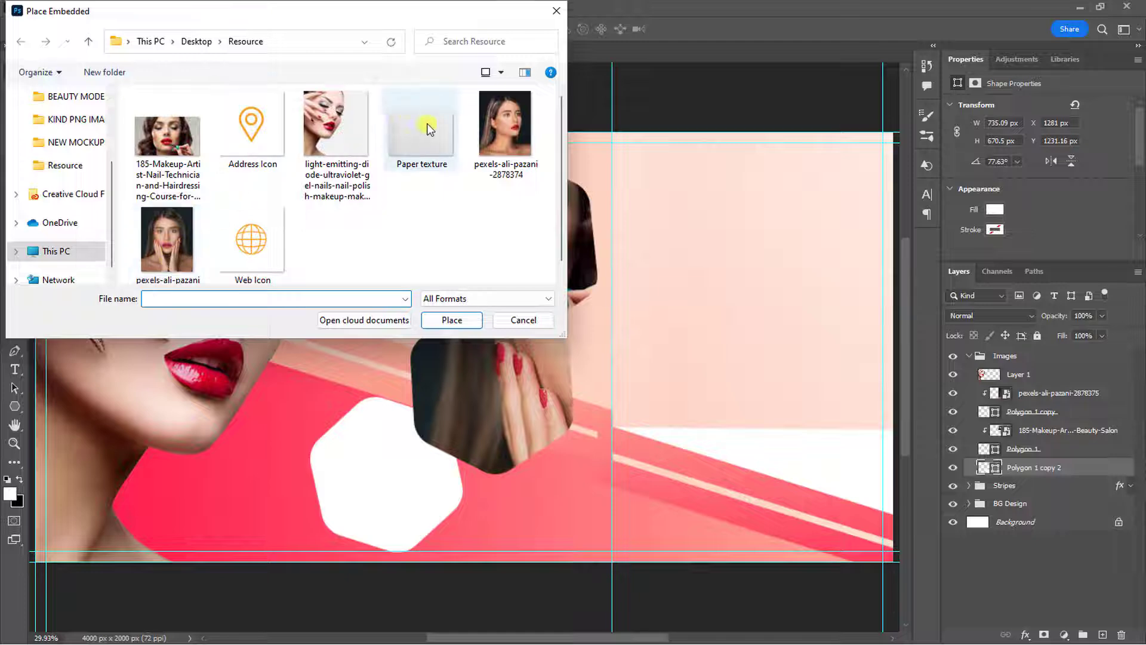
{"action": "left_click", "coordinate": [492, 122]}
{"action": "left_click", "coordinate": [456, 320]}
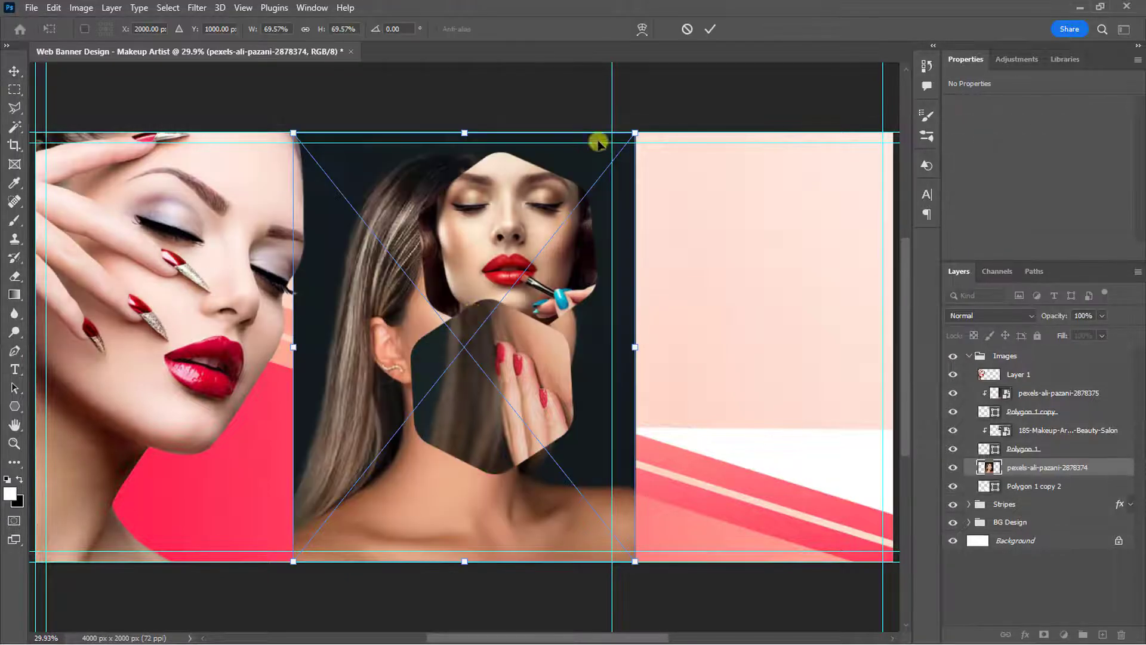
{"action": "key", "text": "Return"}
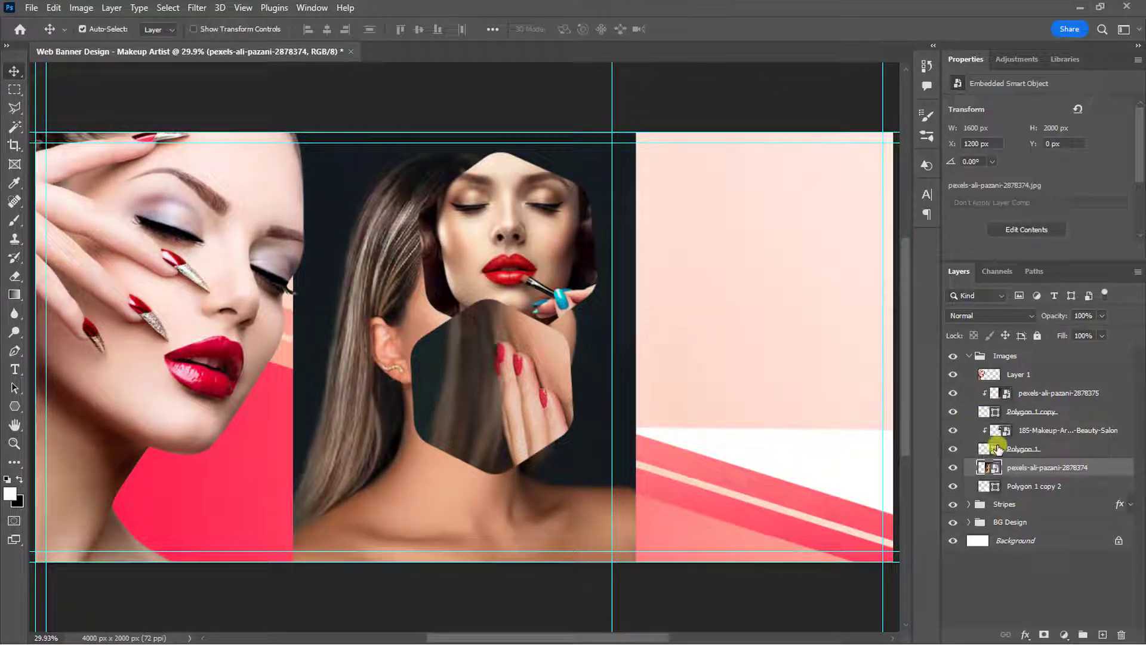
Clip Pexels photo 2878374 to the lowest hexagon, scale it to about 55.6% and position the face inside the frame
{"action": "right_click", "coordinate": [1022, 474]}
{"action": "left_click", "coordinate": [954, 351]}
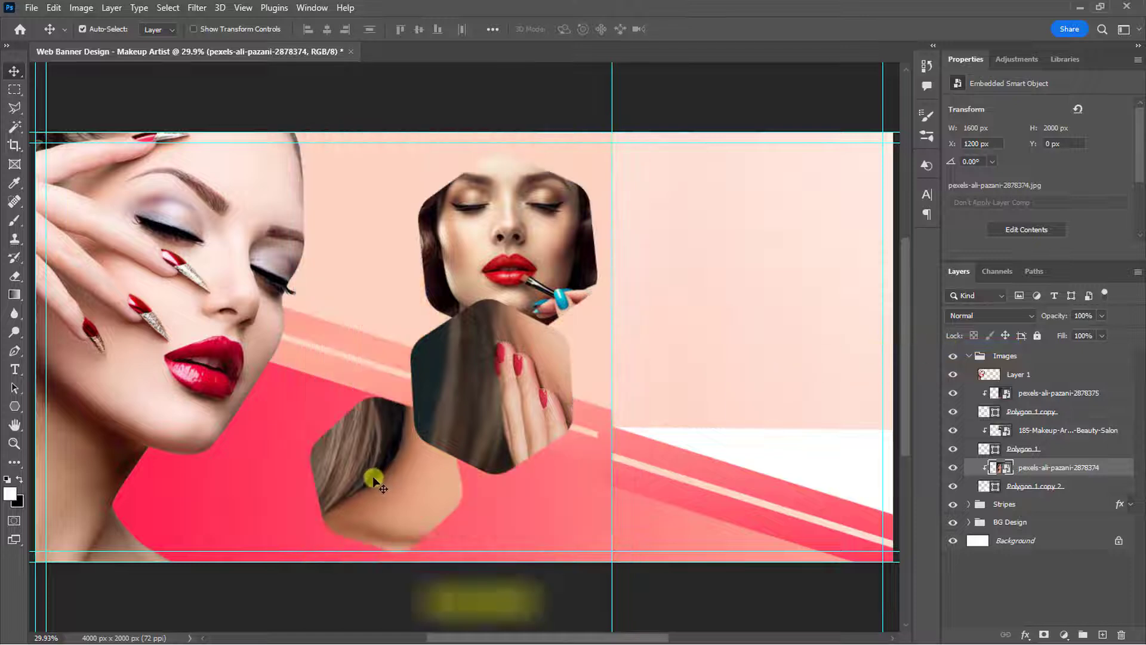
{"action": "key", "text": "ctrl+t"}
{"action": "left_click_drag", "start_coordinate": [634, 137], "coordinate": [490, 326]}
{"action": "left_click_drag", "start_coordinate": [463, 389], "coordinate": [409, 486]}
{"action": "left_click_drag", "start_coordinate": [461, 374], "coordinate": [543, 338]}
{"action": "left_click_drag", "start_coordinate": [374, 438], "coordinate": [328, 460]}
{"action": "left_click", "coordinate": [710, 29]}
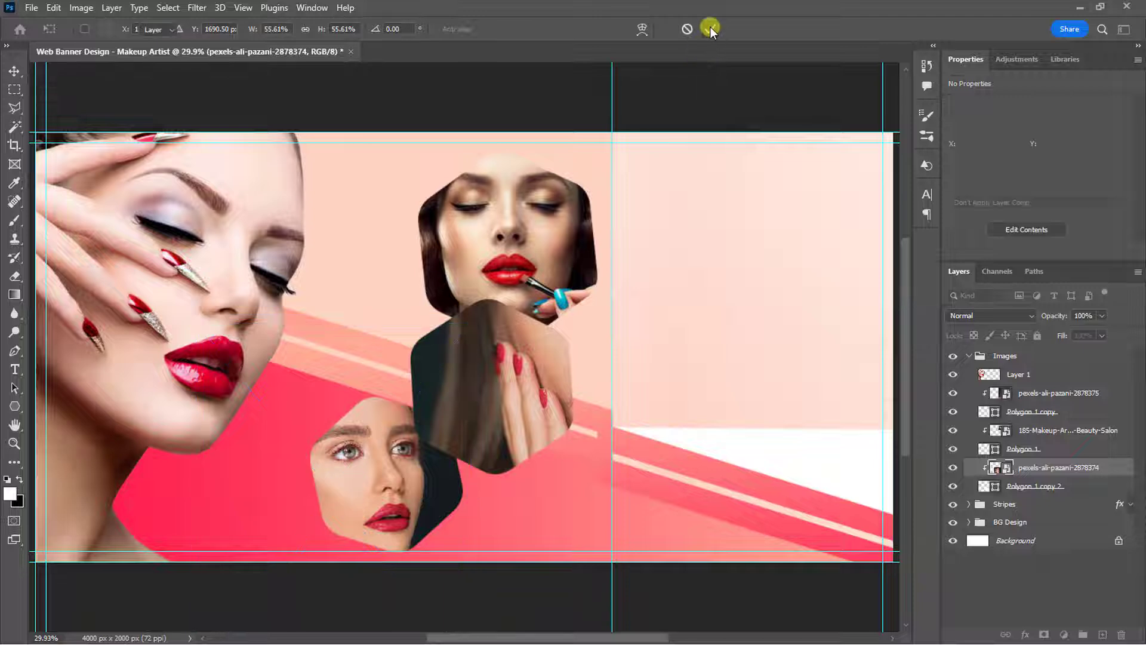
Enlarge the lowest hexagon, Polygon 1 copy 2, slightly around its centre
{"action": "left_click", "coordinate": [1033, 488]}
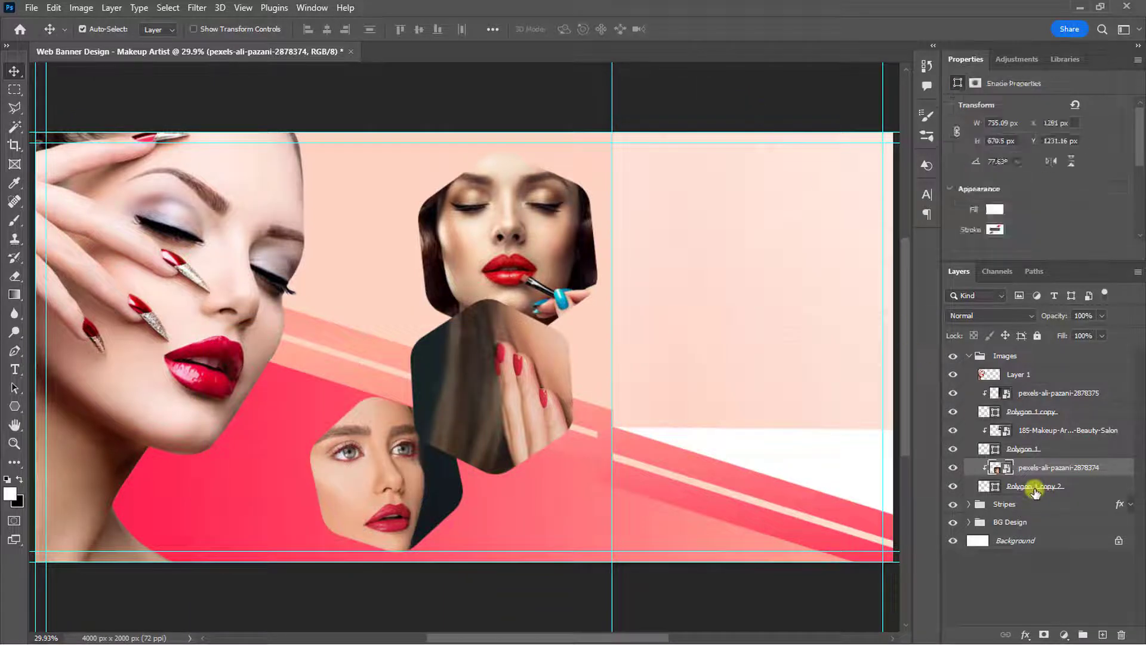
{"action": "key", "text": "ctrl+t"}
{"action": "left_click_drag", "start_coordinate": [475, 481], "coordinate": [471, 473]}
{"action": "left_click", "coordinate": [708, 30]}
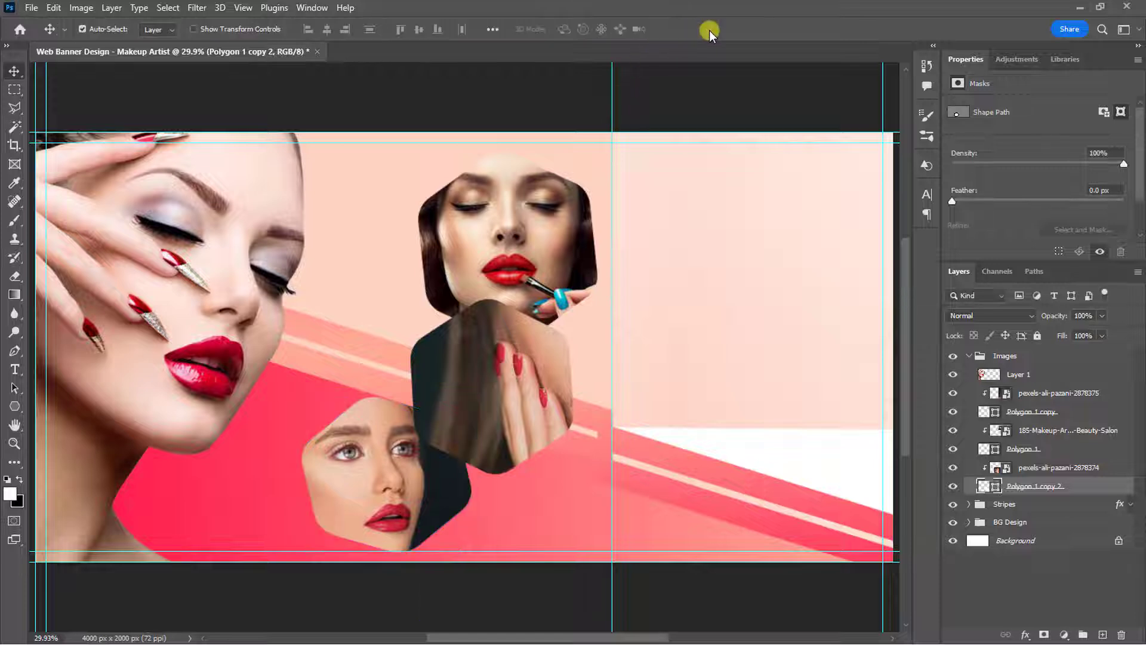
Add a white (ffffff) outside stroke of about 21 px to the middle hexagon, Polygon 1 copy
{"action": "left_click", "coordinate": [1076, 412]}
{"action": "key", "text": "ctrl+minus"}
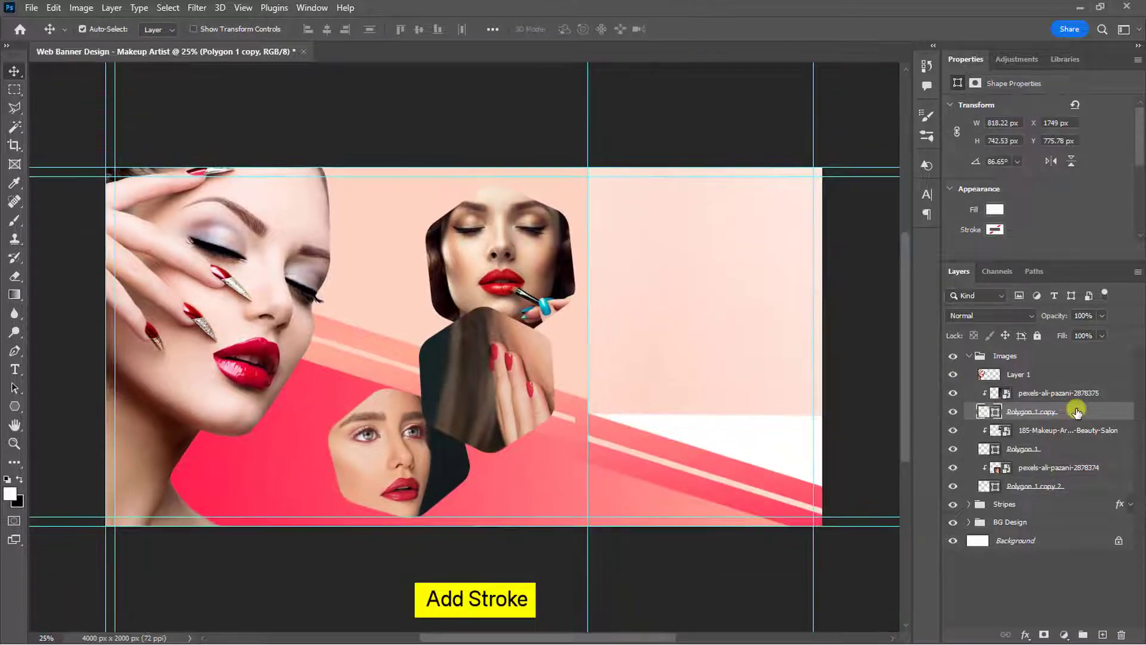
{"action": "left_click", "coordinate": [1025, 634]}
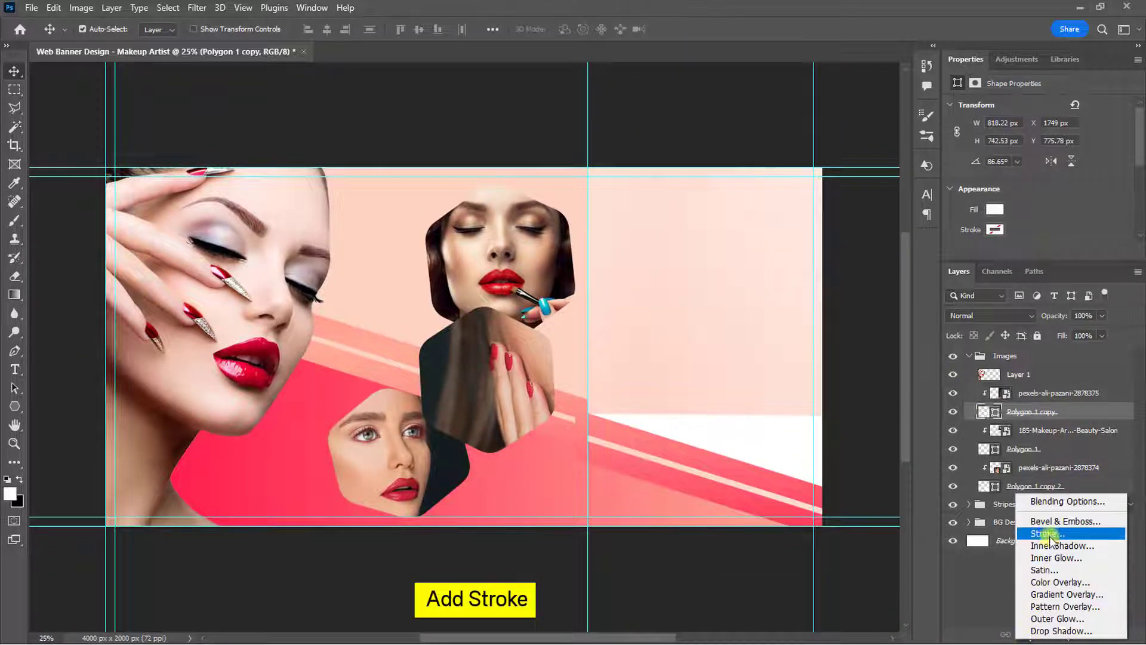
{"action": "left_click", "coordinate": [1049, 531]}
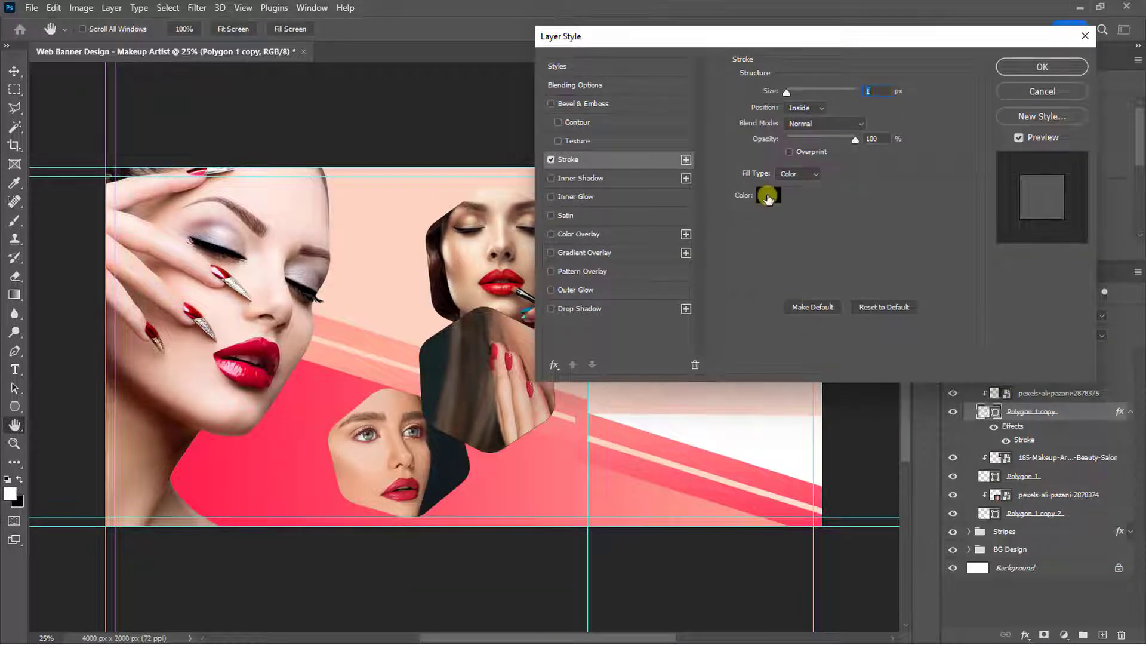
{"action": "left_click", "coordinate": [768, 195]}
{"action": "left_click_drag", "start_coordinate": [757, 369], "coordinate": [739, 323]}
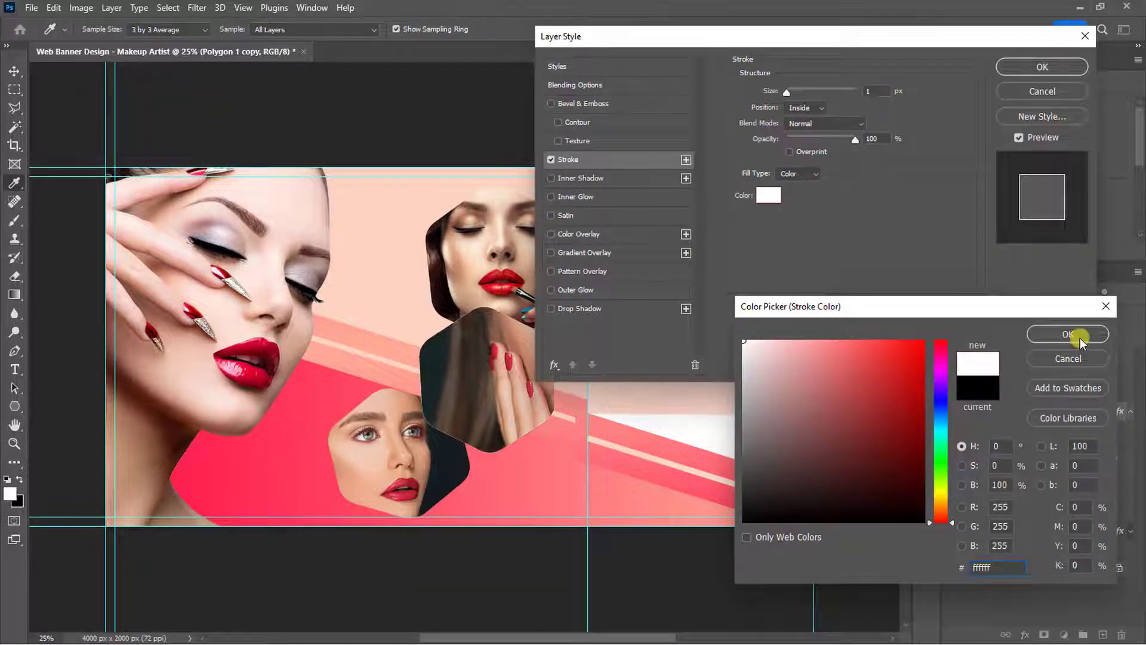
{"action": "left_click", "coordinate": [1068, 334]}
{"action": "left_click", "coordinate": [821, 119]}
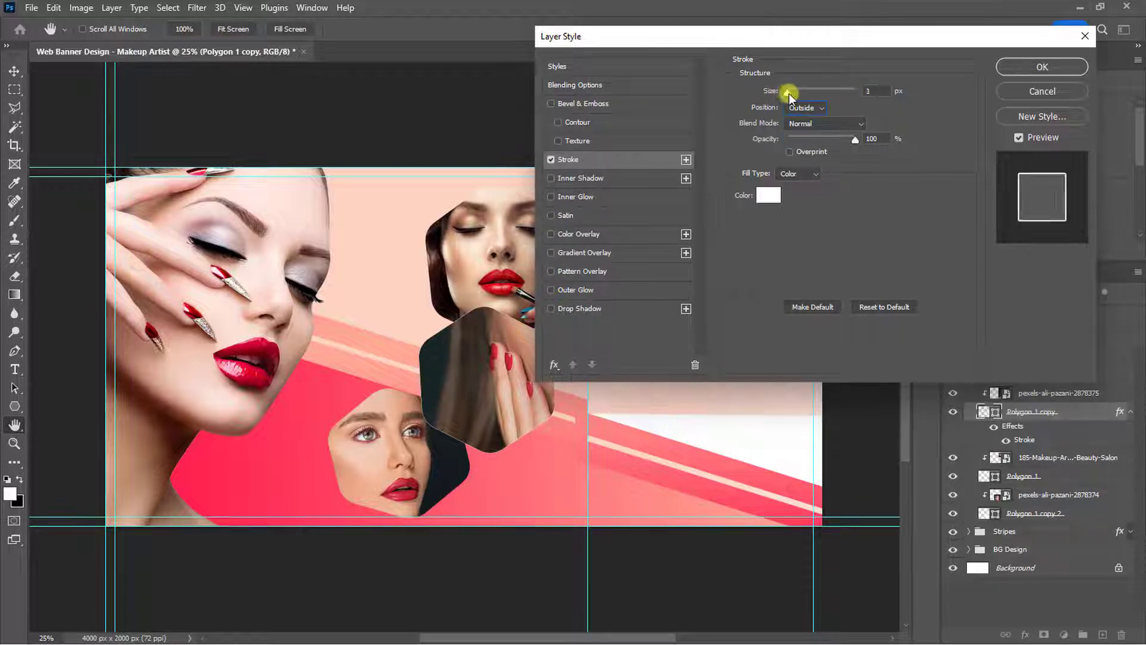
{"action": "left_click_drag", "start_coordinate": [789, 93], "coordinate": [798, 88]}
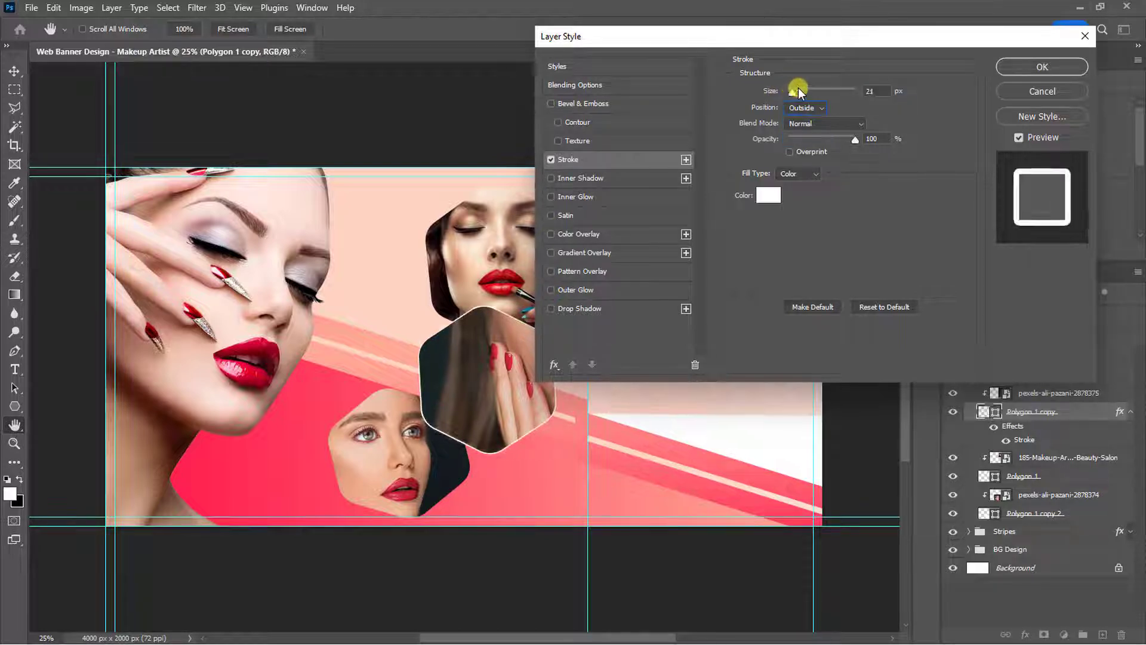
{"action": "left_click", "coordinate": [1039, 68]}
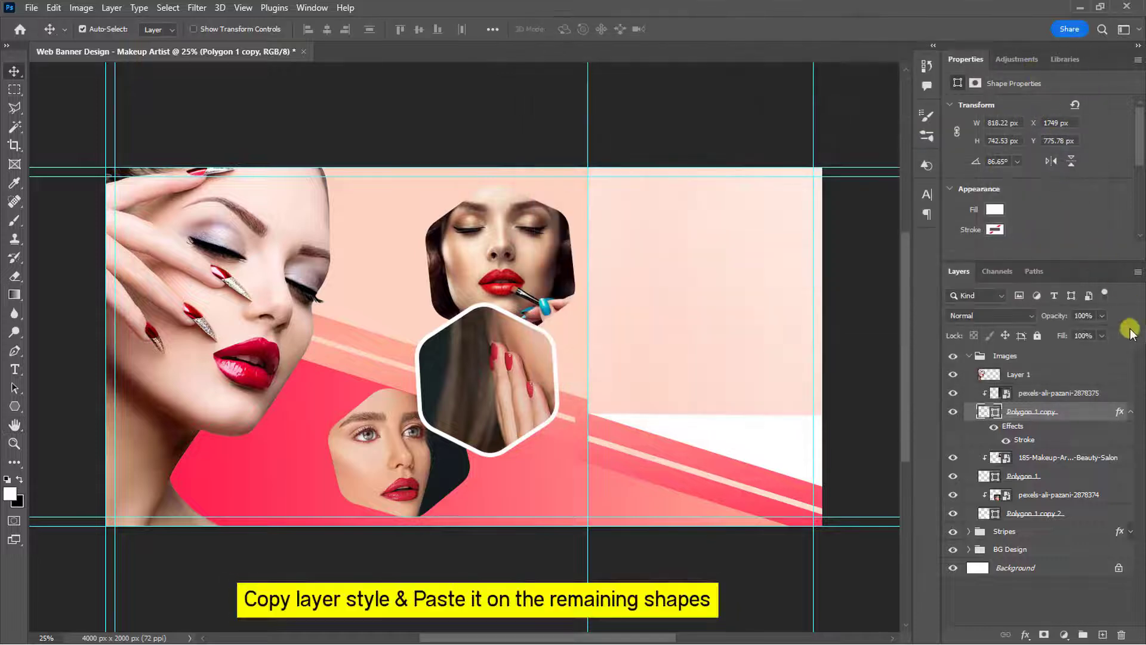
Copy the middle hexagon's layer style and paste it onto Polygon 1 and Polygon 1 copy 2
{"action": "right_click", "coordinate": [1121, 413]}
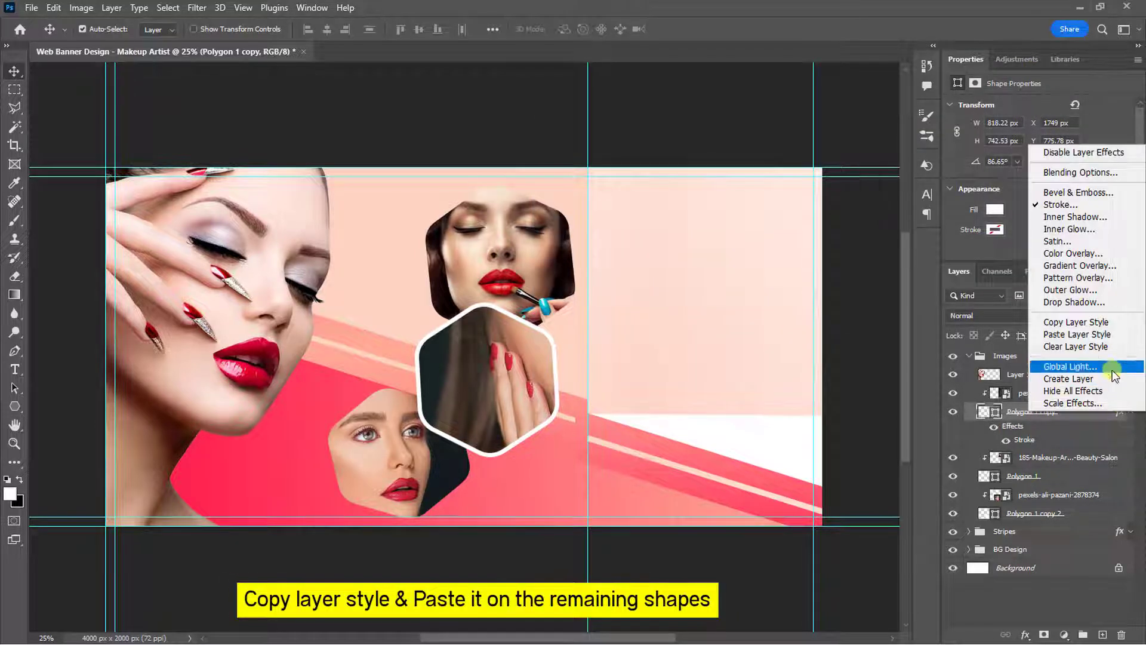
{"action": "left_click", "coordinate": [1110, 321]}
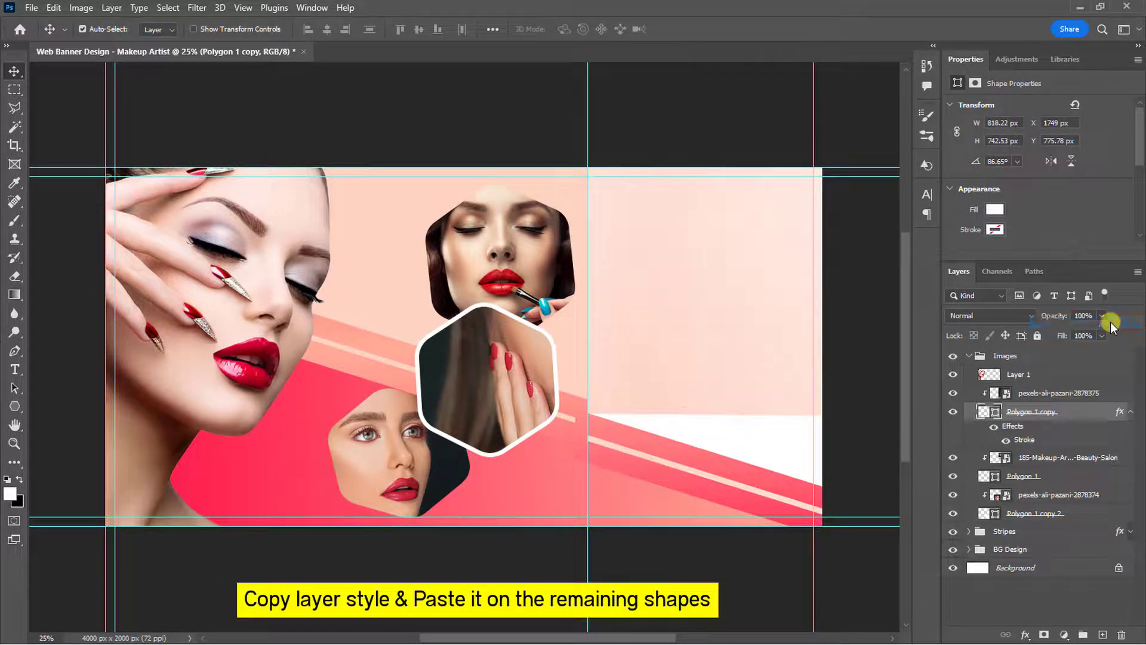
{"action": "right_click", "coordinate": [1092, 476]}
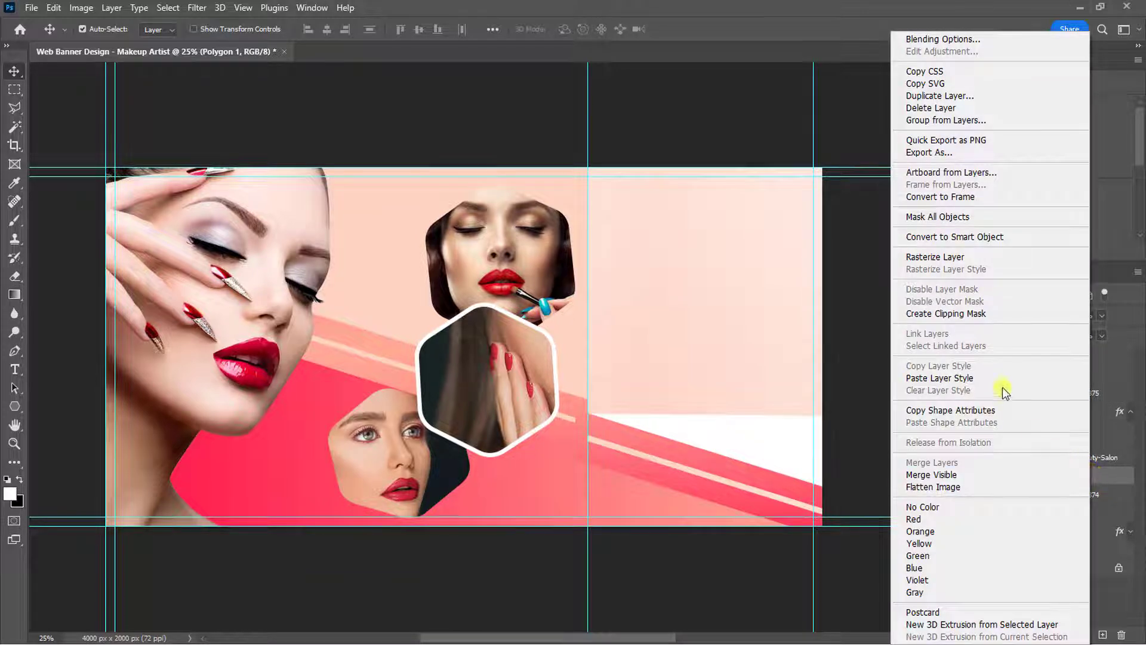
{"action": "left_click", "coordinate": [1000, 378]}
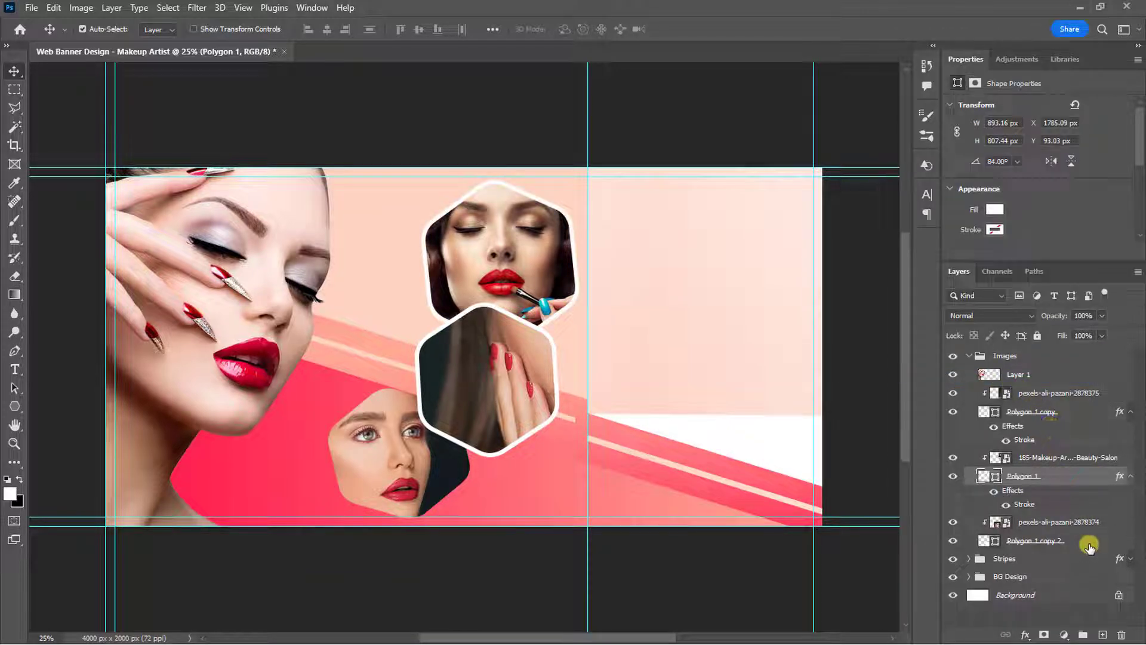
{"action": "left_click", "coordinate": [1089, 546]}
{"action": "right_click", "coordinate": [1089, 546]}
{"action": "left_click", "coordinate": [1006, 377]}
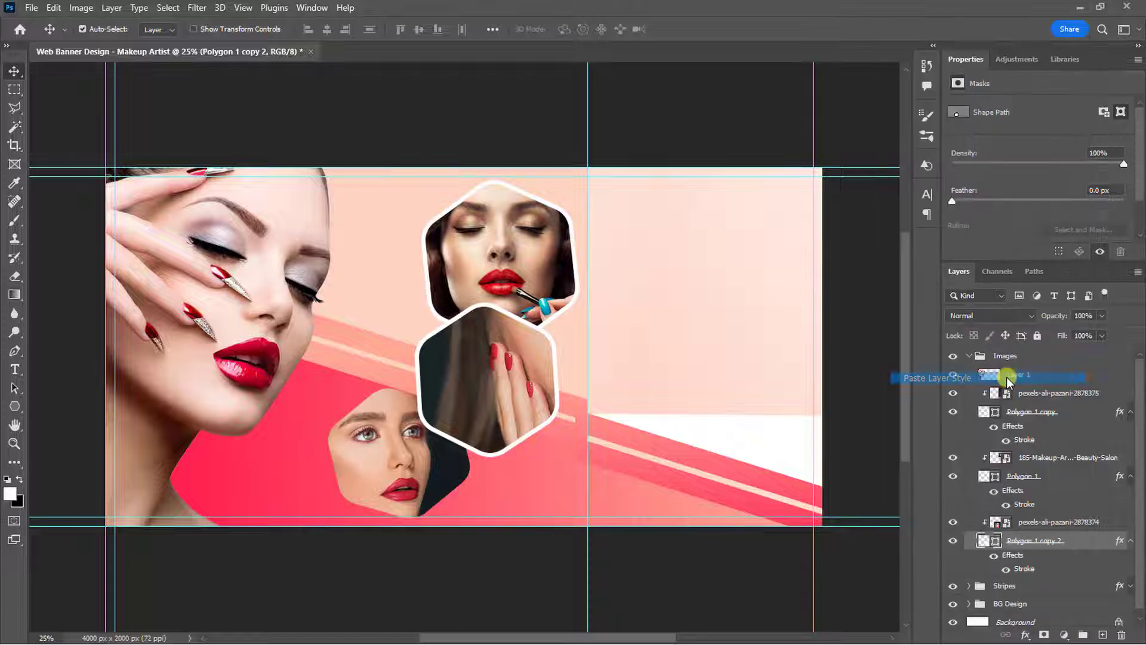
Select all three hexagons with their clipped photos, move them up slightly and collapse the Images group
{"action": "left_click", "coordinate": [1032, 393]}
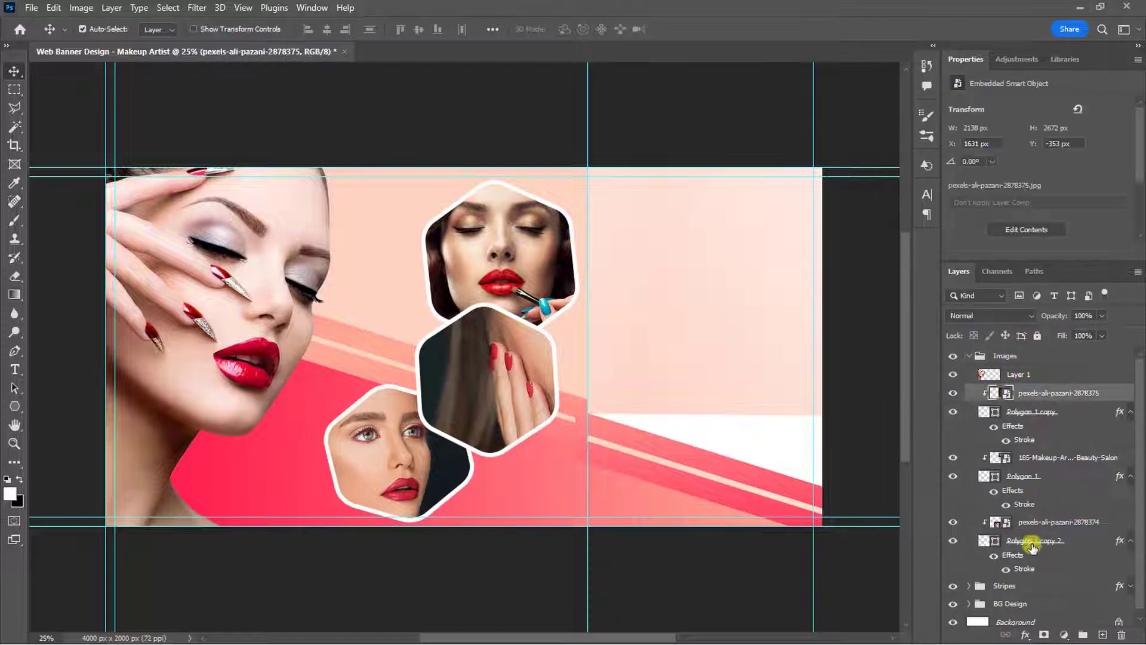
{"action": "left_click", "coordinate": [1032, 546], "text": "shift"}
{"action": "left_click", "coordinate": [969, 356]}
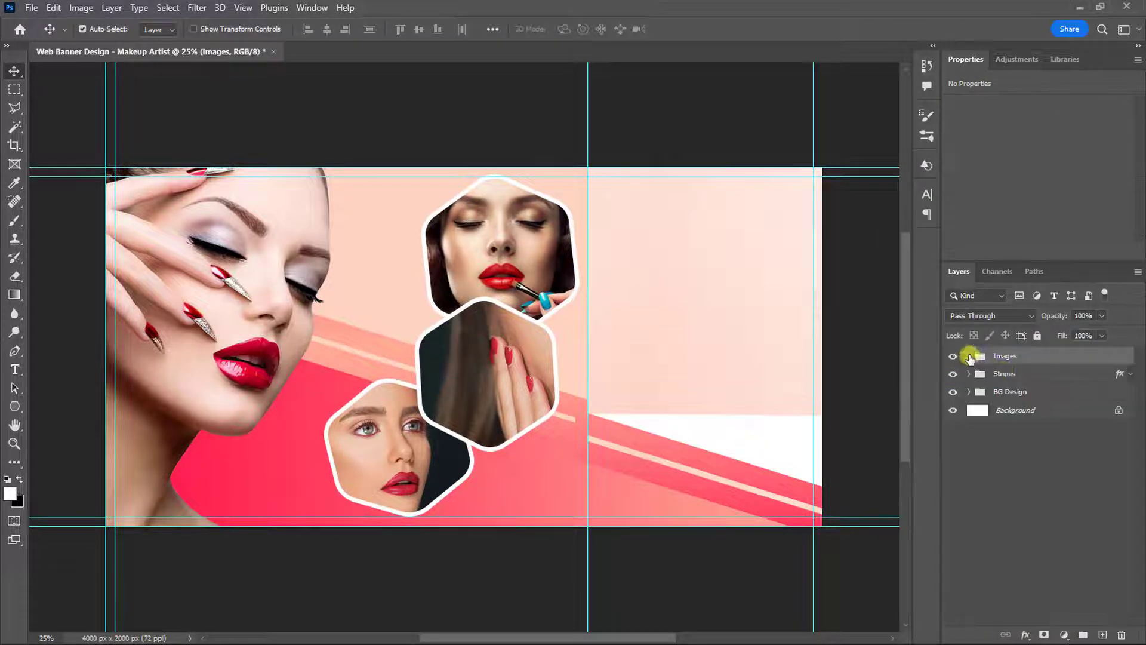
Select the Stripes group together with Rectangle 2 and move both about 96 px left and 84 px up
{"action": "left_click", "coordinate": [1004, 375]}
{"action": "left_click", "coordinate": [969, 392]}
{"action": "left_click", "coordinate": [1013, 434], "text": "ctrl"}
{"action": "key", "text": "ctrl+t"}
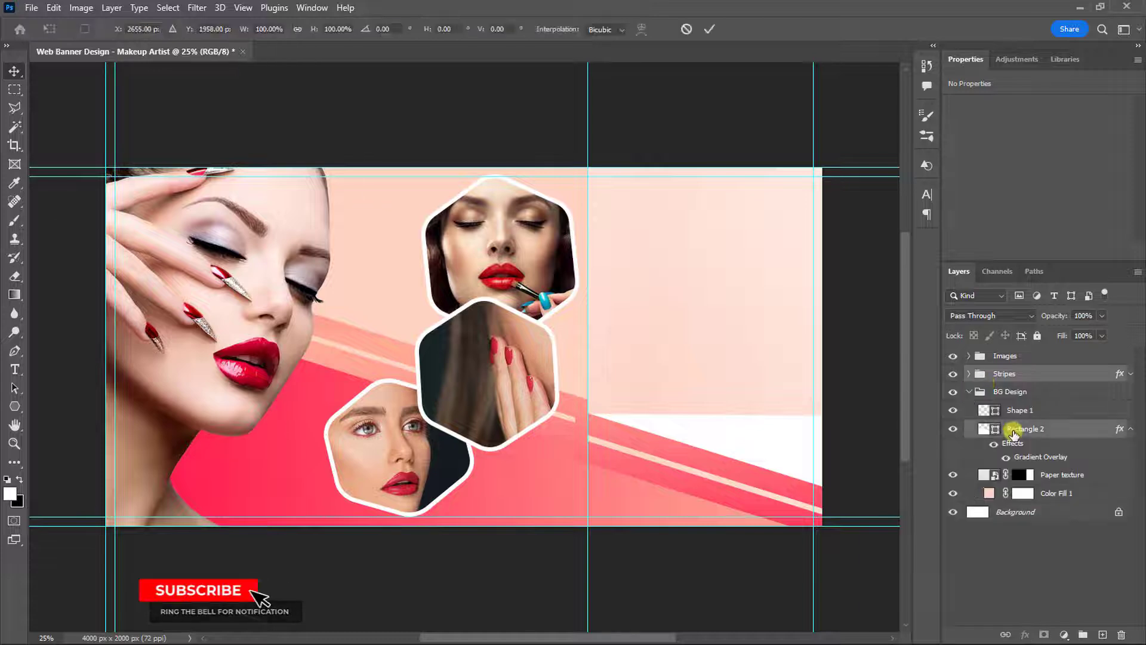
{"action": "key", "text": "shift+Up"}
{"action": "key", "text": "shift+Left"}
{"action": "key", "text": "shift+Left"}
{"action": "key", "text": "Left"}
{"action": "key", "text": "Left"}
{"action": "key", "text": "Left"}
{"action": "key", "text": "Left"}
{"action": "key", "text": "shift+Up"}
{"action": "key", "text": "Up"}
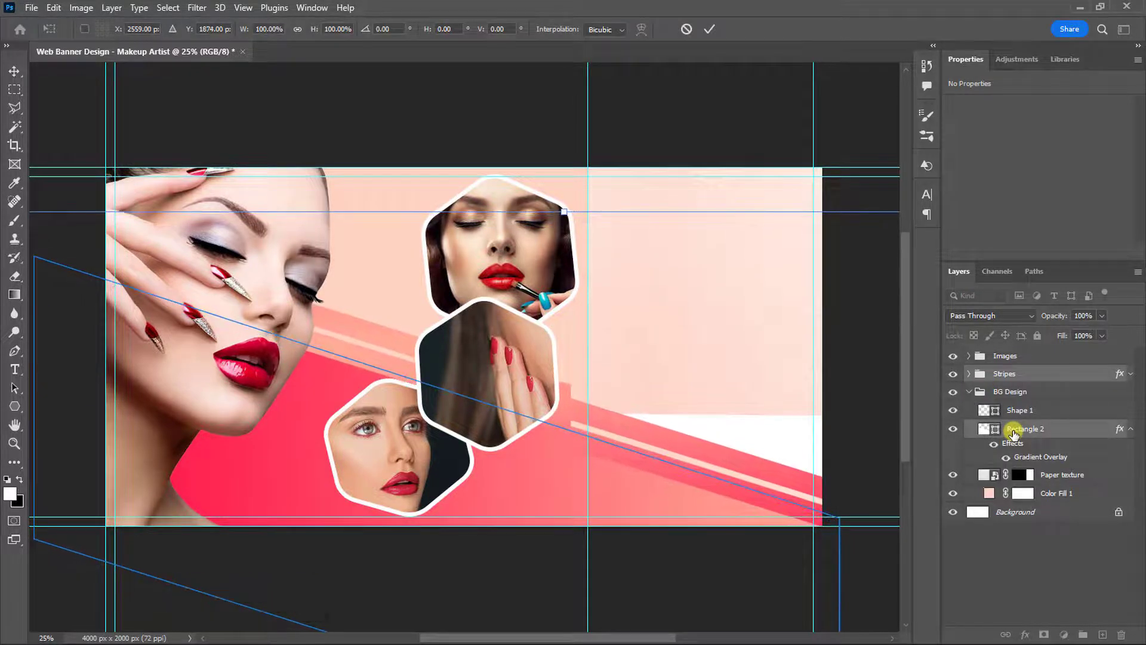
{"action": "left_click", "coordinate": [711, 30]}
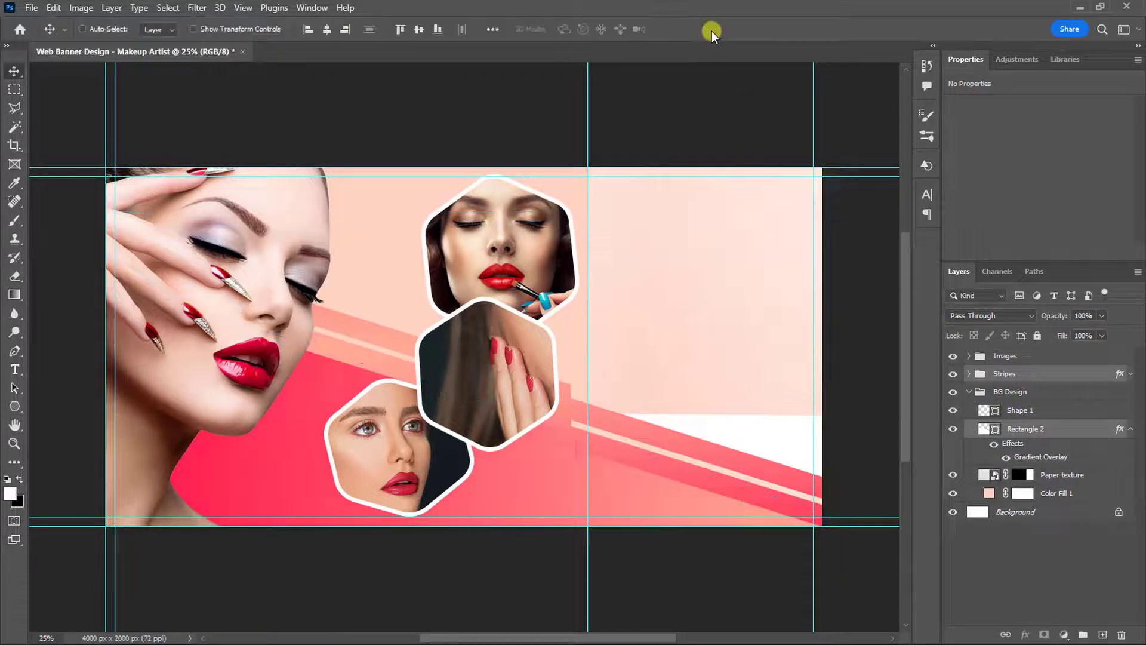
Move the white Shape 1 up slightly and collapse the BG Design group
{"action": "key", "text": "ctrl+minus"}
{"action": "key", "text": "ctrl+plus"}
{"action": "left_click", "coordinate": [780, 435], "text": "ctrl"}
{"action": "left_click_drag", "start_coordinate": [780, 435], "coordinate": [778, 426]}
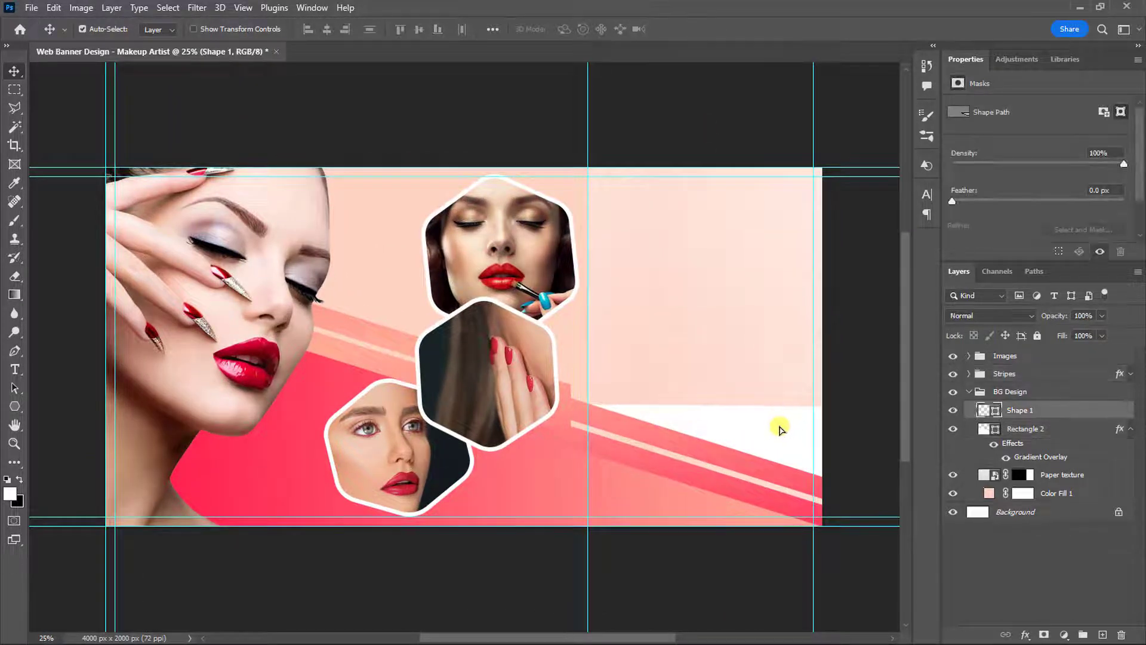
{"action": "left_click", "coordinate": [972, 394]}
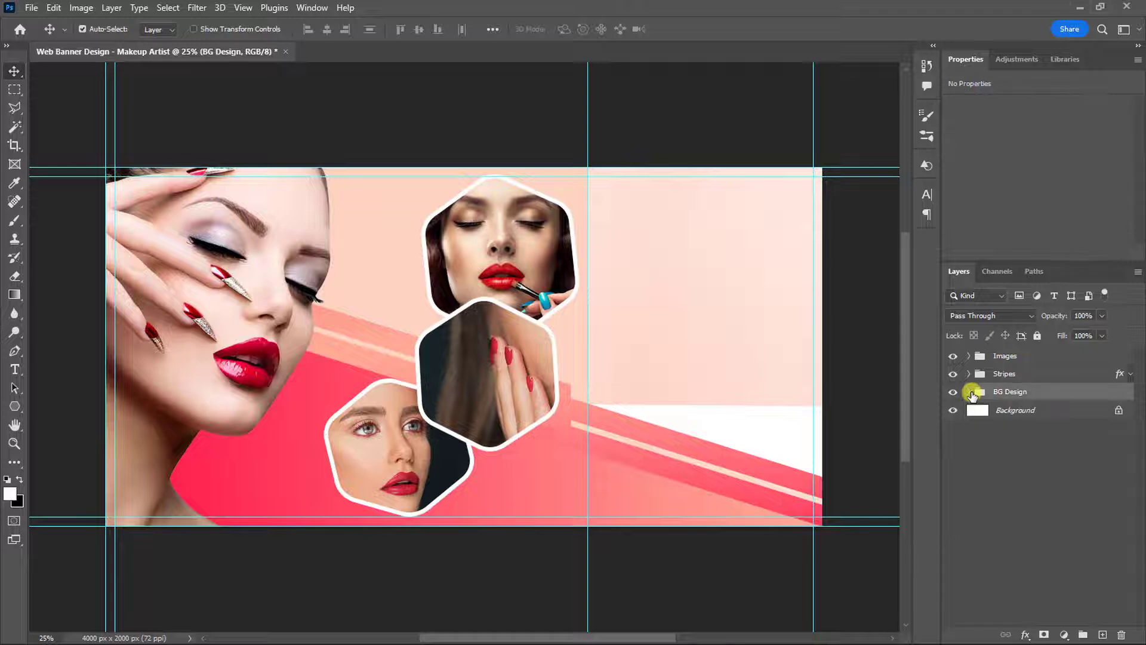
Create a new layer group named Text above the Images group
{"action": "left_click", "coordinate": [1006, 359]}
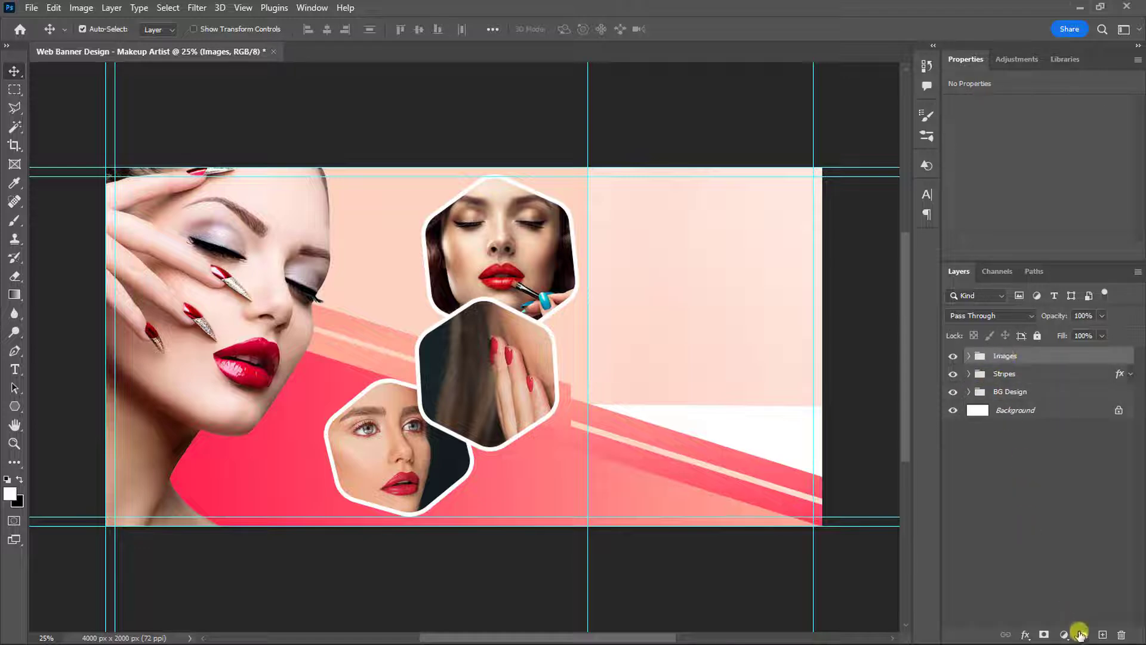
{"action": "left_click", "coordinate": [1082, 634]}
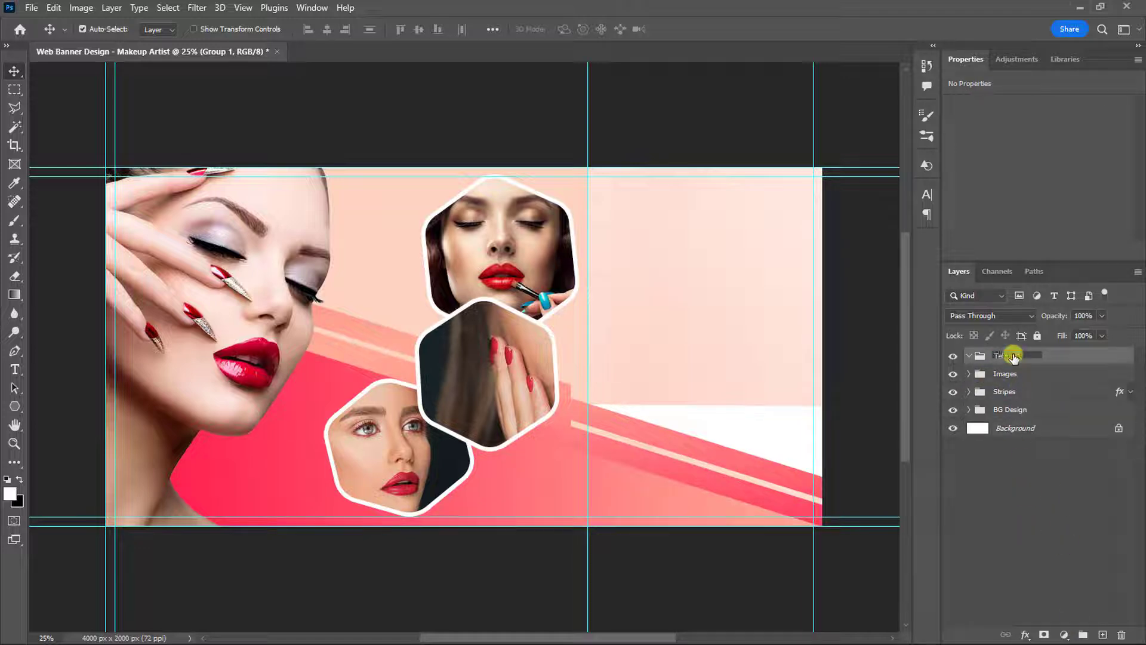
Add the heading PROFESSIONAL on the light pink panel in black Bebas Neue, 150 pt, with tracking 50
{"action": "scroll", "coordinate": [652, 195], "scroll_direction": "up", "scroll_amount": 5}
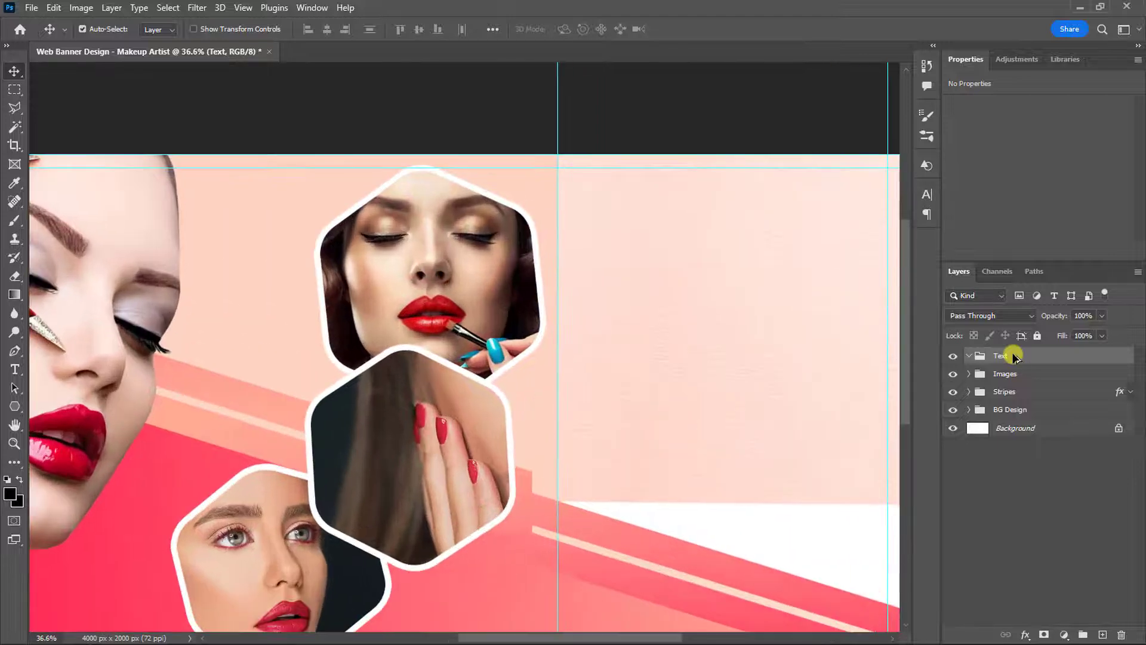
{"action": "scroll", "coordinate": [465, 352], "scroll_direction": "right", "scroll_amount": 2}
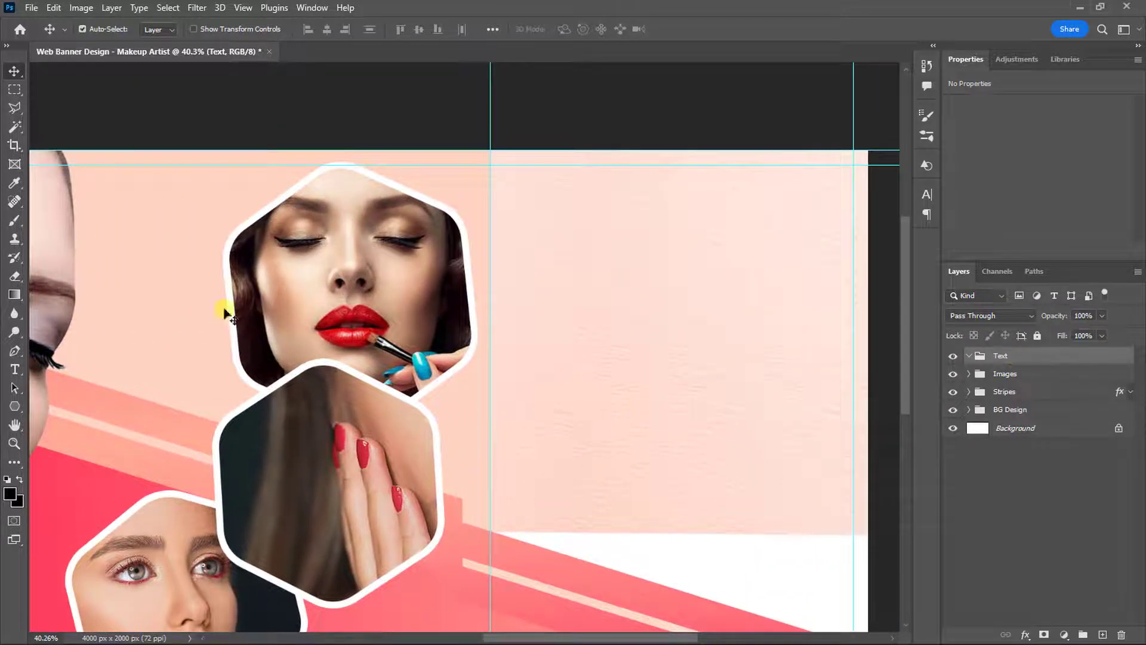
{"action": "left_click", "coordinate": [15, 370]}
{"action": "left_click", "coordinate": [925, 195]}
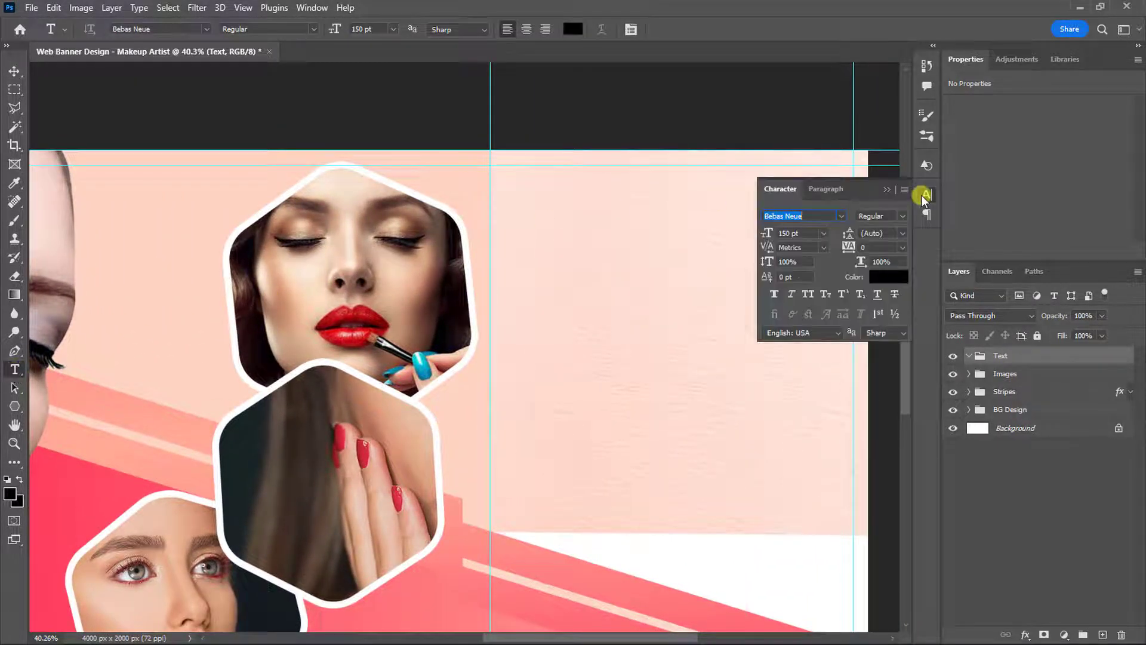
{"action": "left_click", "coordinate": [902, 247]}
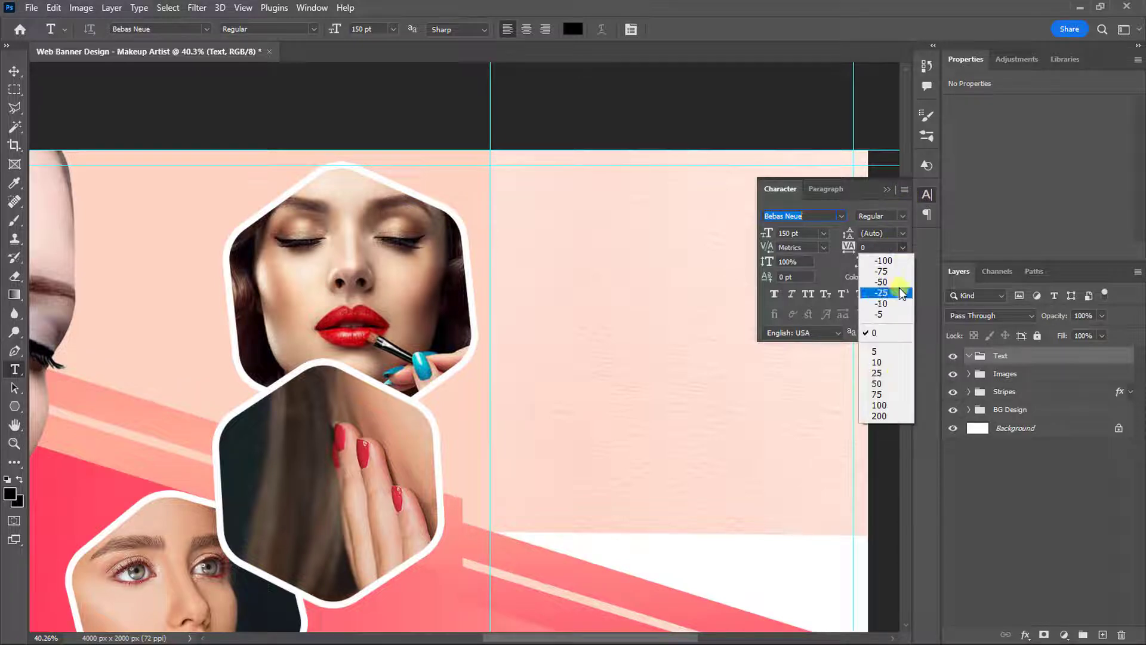
{"action": "left_click", "coordinate": [894, 383]}
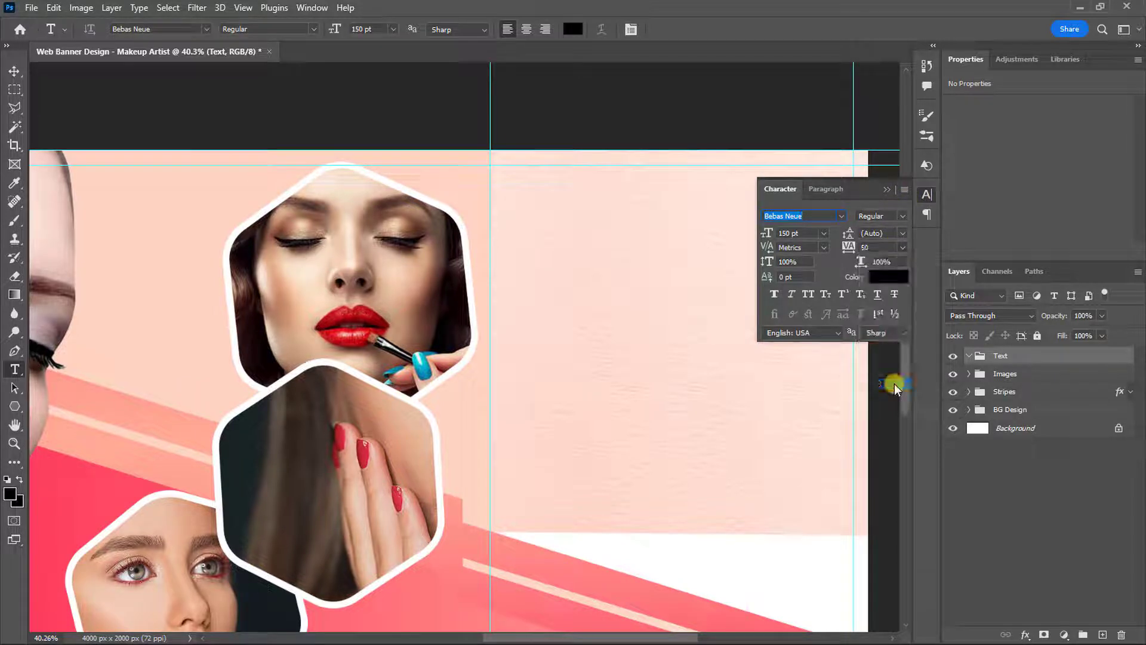
{"action": "left_click", "coordinate": [886, 190]}
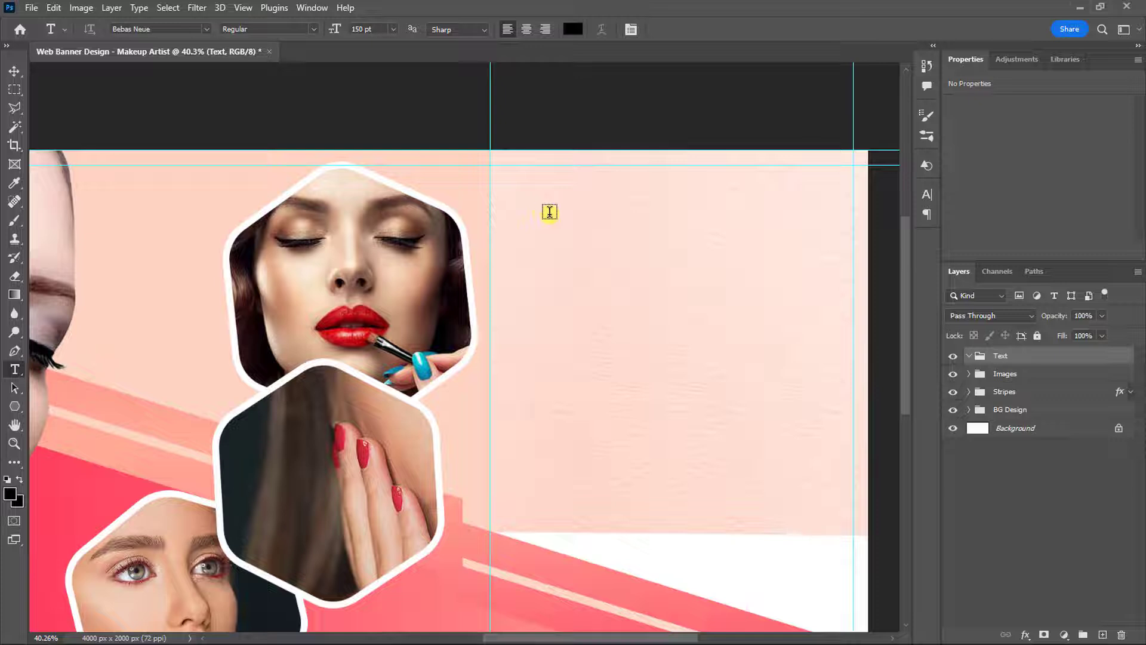
{"action": "left_click", "coordinate": [548, 210]}
{"action": "type", "text": "PROFESSIONAL"}
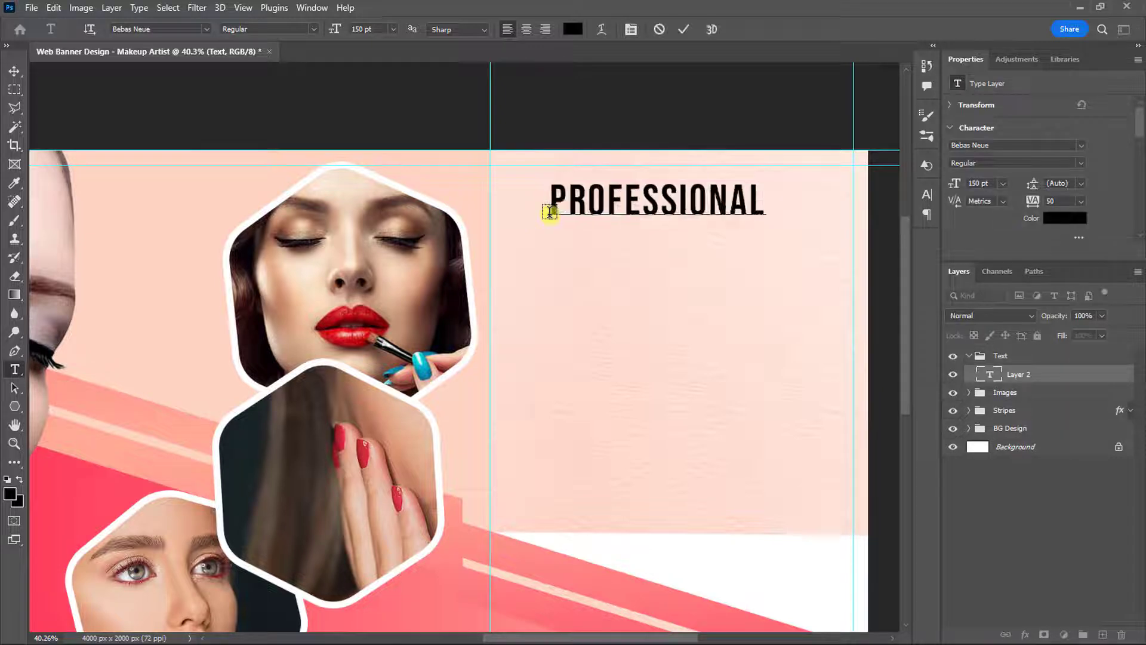
{"action": "key", "text": "ctrl+Return"}
Reduce the PROFESSIONAL heading to 124 pt and centre it just under the panel's upper guide
{"action": "key", "text": "v"}
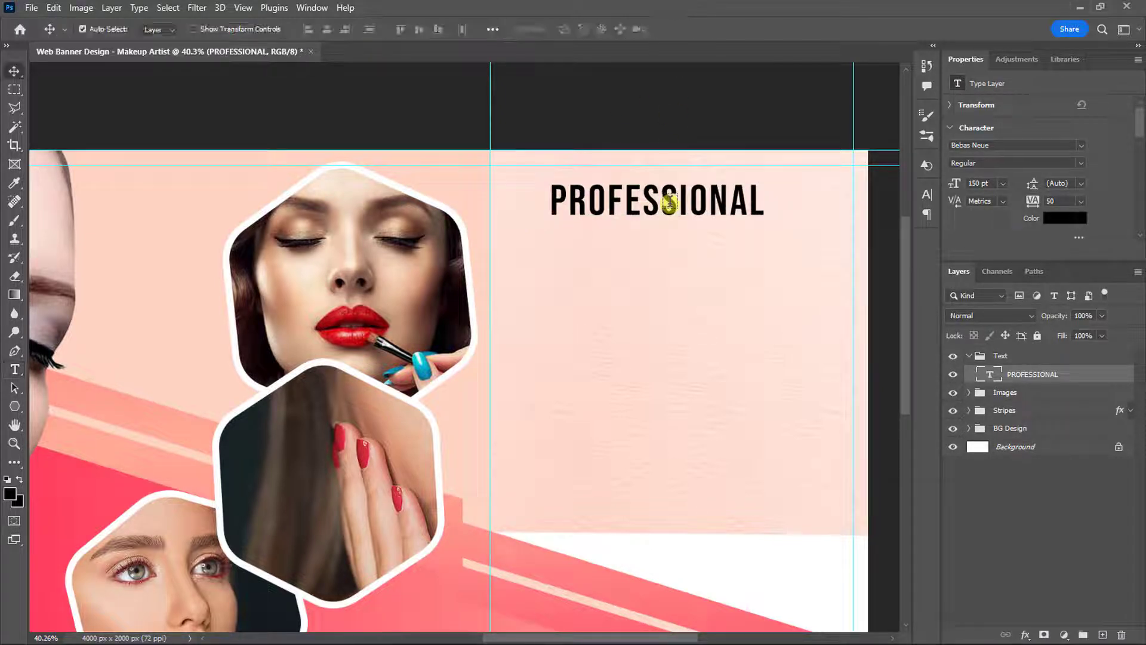
{"action": "left_click_drag", "start_coordinate": [670, 199], "coordinate": [697, 197]}
{"action": "left_click_drag", "start_coordinate": [955, 188], "coordinate": [931, 206]}
Duplicate the PROFESSIONAL heading below itself and change the copy's text to MAKE UP ARTIST
{"action": "left_click_drag", "start_coordinate": [710, 189], "coordinate": [722, 234]}
{"action": "key", "text": "ctrl+j"}
{"action": "double_click", "coordinate": [722, 236]}
{"action": "key", "text": "ctrl+a"}
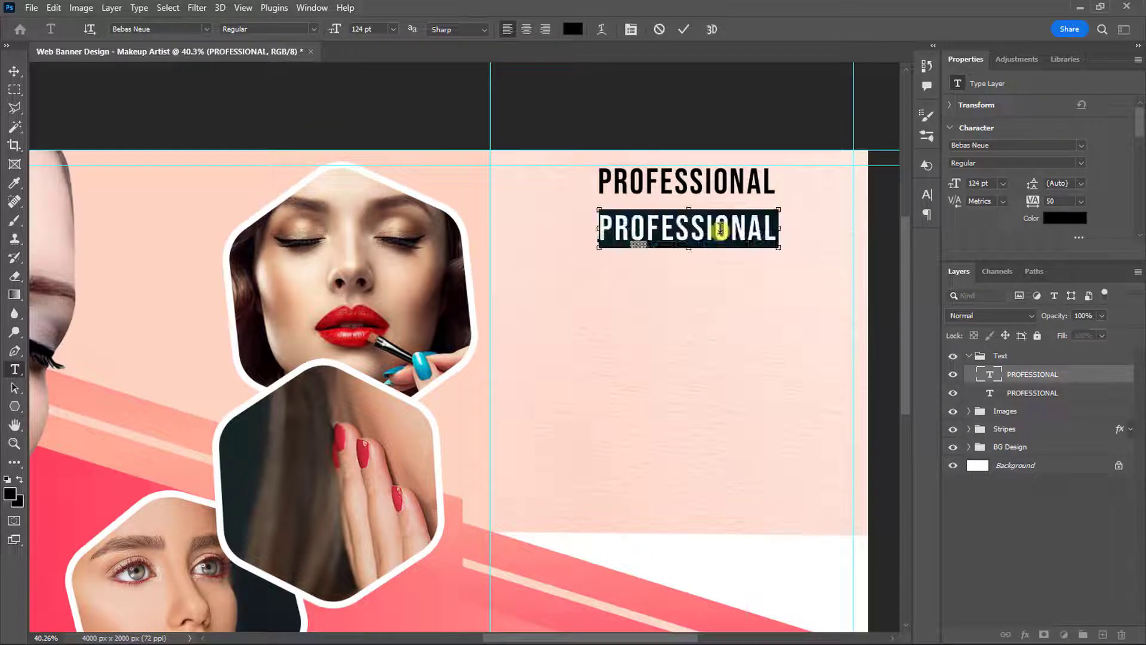
{"action": "type", "text": "MAKE UP ARTIST"}
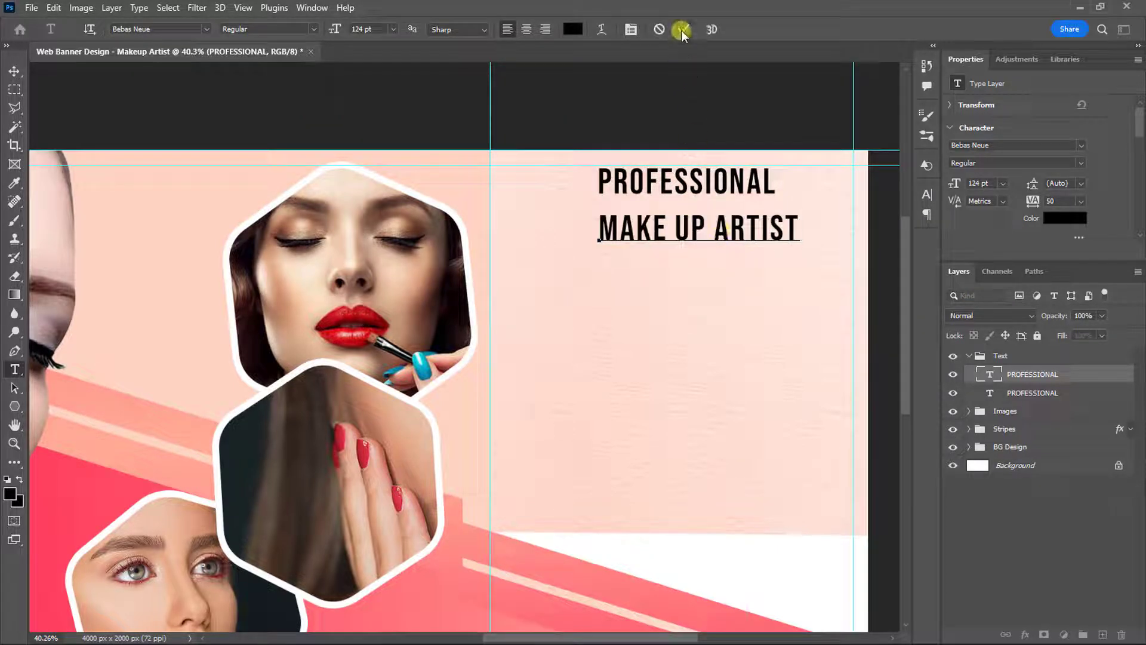
{"action": "left_click", "coordinate": [682, 30]}
Set the MAKE UP ARTIST heading's tracking to 0 and its size to 163 pt
{"action": "key", "text": "v"}
{"action": "left_click", "coordinate": [1080, 201]}
{"action": "left_click", "coordinate": [1078, 291]}
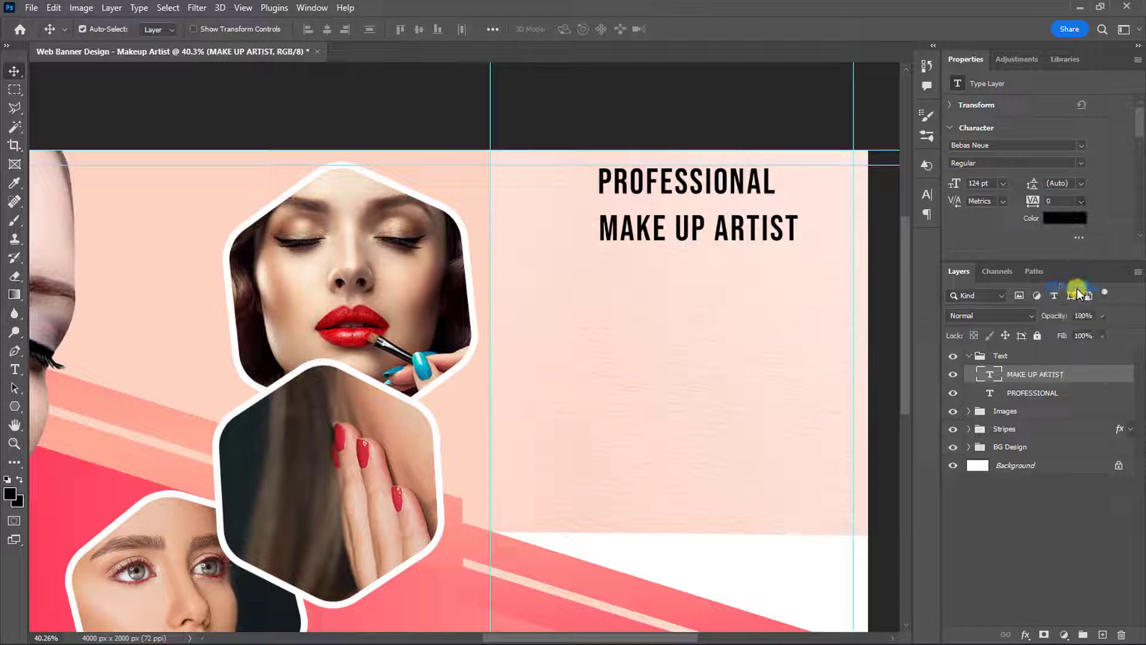
{"action": "left_click_drag", "start_coordinate": [955, 183], "coordinate": [963, 181]}
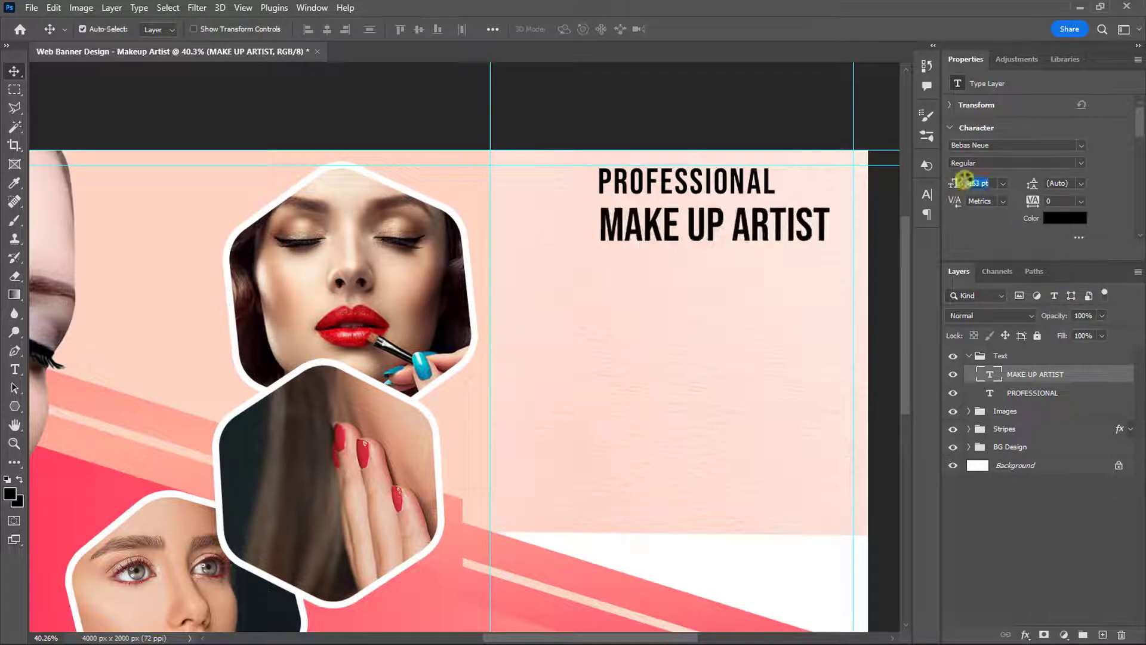
Change the MAKE UP ARTIST text colour to pinkish red ff4261
{"action": "left_click", "coordinate": [1065, 218]}
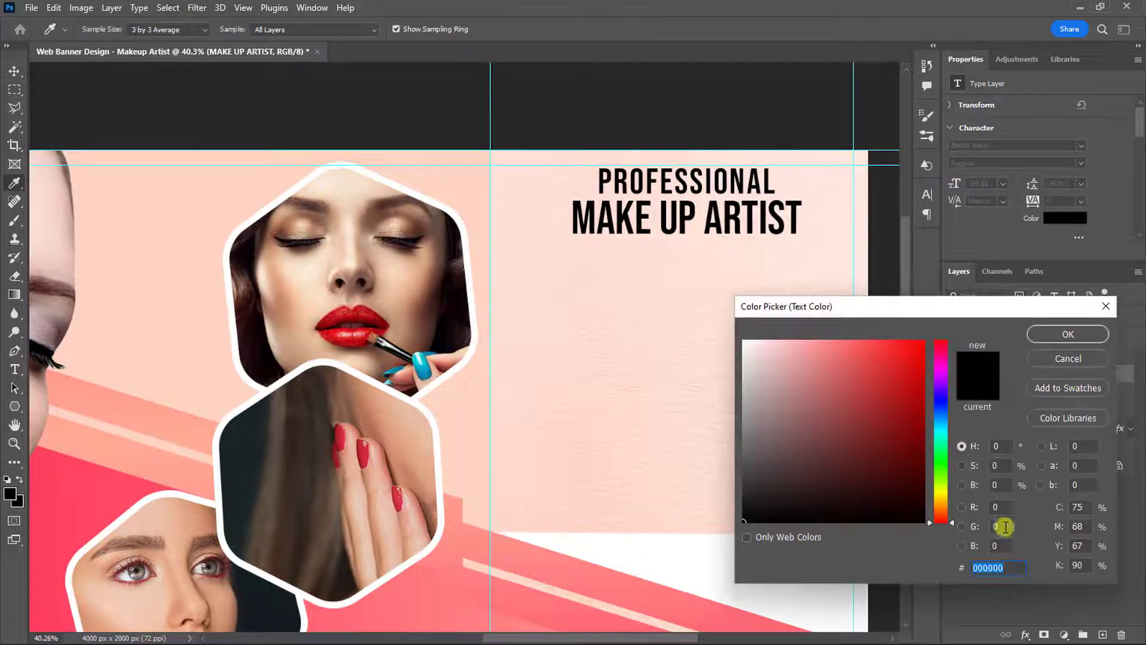
{"action": "type", "text": "ff4261"}
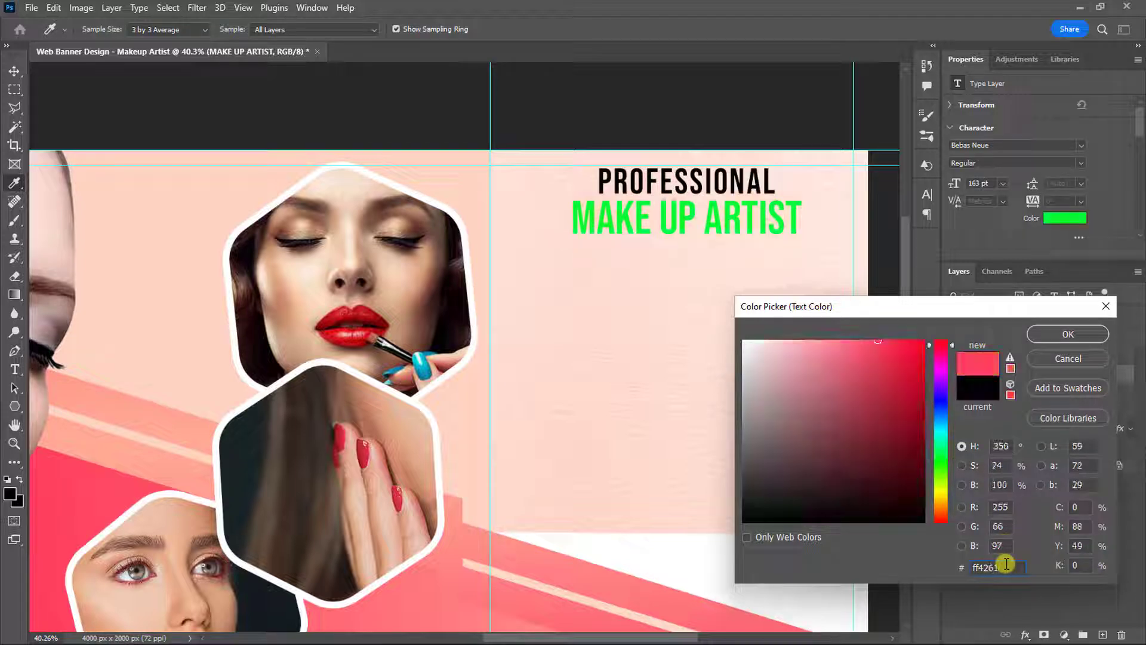
{"action": "left_click", "coordinate": [1063, 336]}
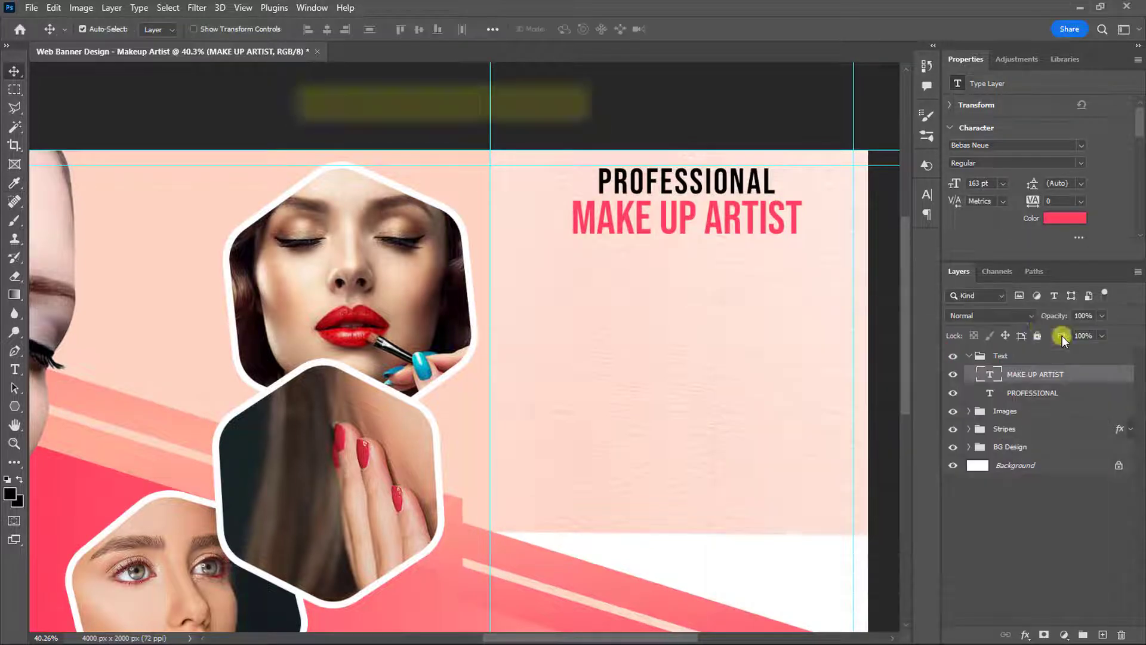
Duplicate the MAKE UP ARTIST heading lower on the panel and change the copy's text to WE SPECIALIZE IN
{"action": "key", "text": "ctrl+j"}
{"action": "left_click_drag", "start_coordinate": [740, 230], "coordinate": [740, 411]}
{"action": "double_click", "coordinate": [740, 410]}
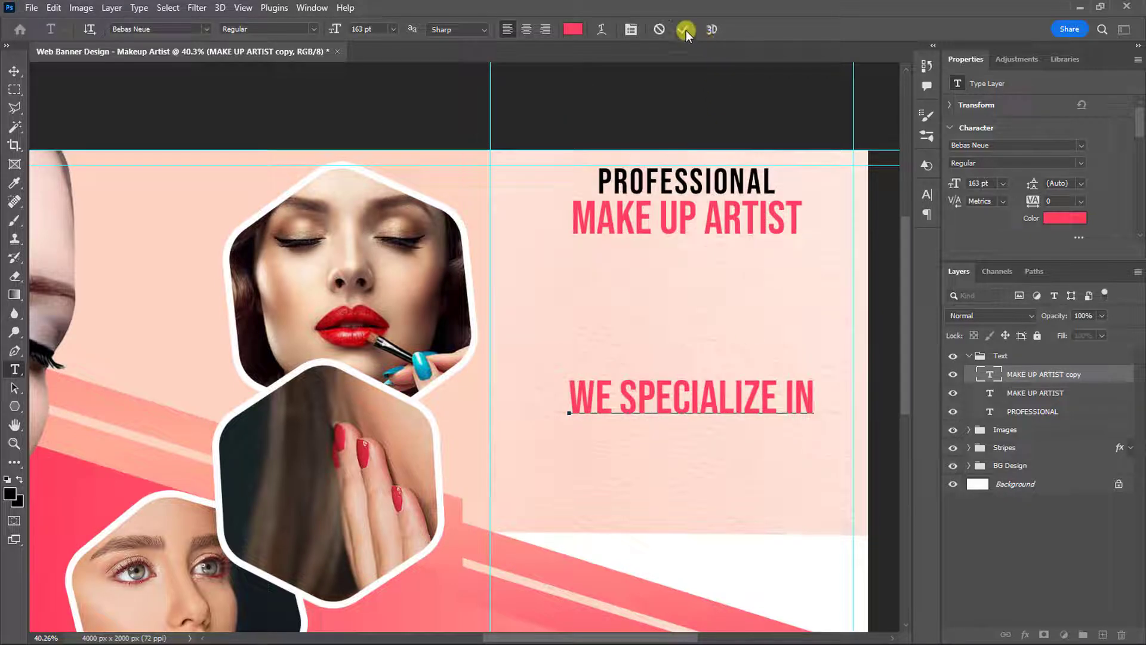
{"action": "left_click", "coordinate": [685, 30]}
Reduce the WE SPECIALIZE IN heading to 115 pt and centre it below the main title
{"action": "key", "text": "v"}
{"action": "left_click_drag", "start_coordinate": [955, 183], "coordinate": [923, 197]}
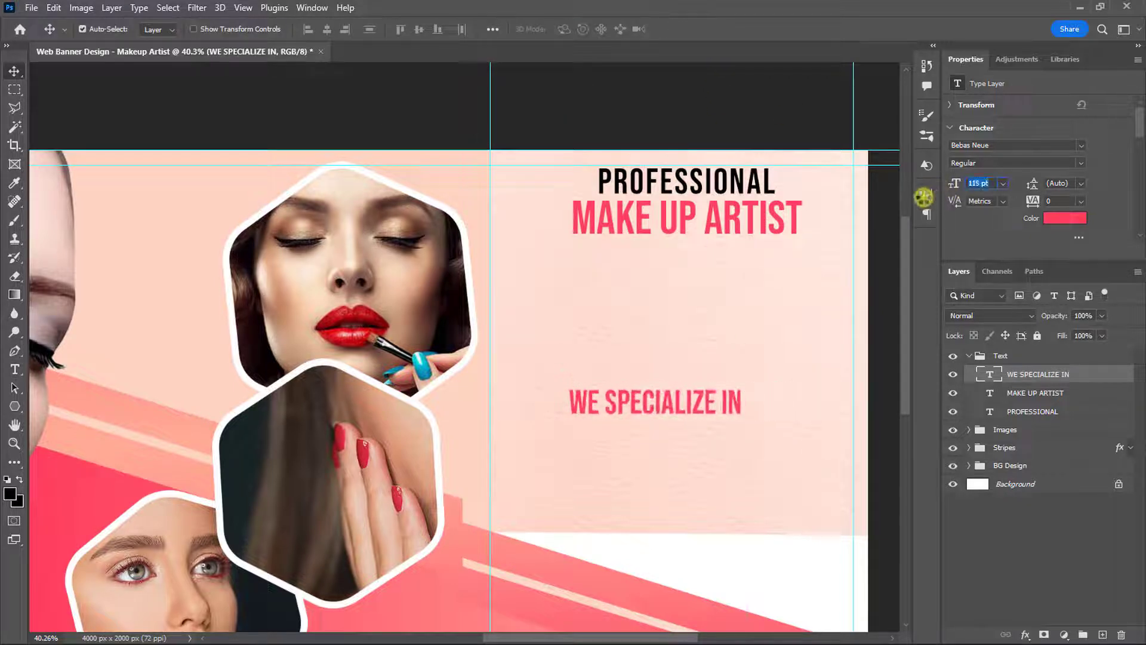
{"action": "left_click", "coordinate": [681, 408]}
{"action": "left_click_drag", "start_coordinate": [691, 400], "coordinate": [711, 388]}
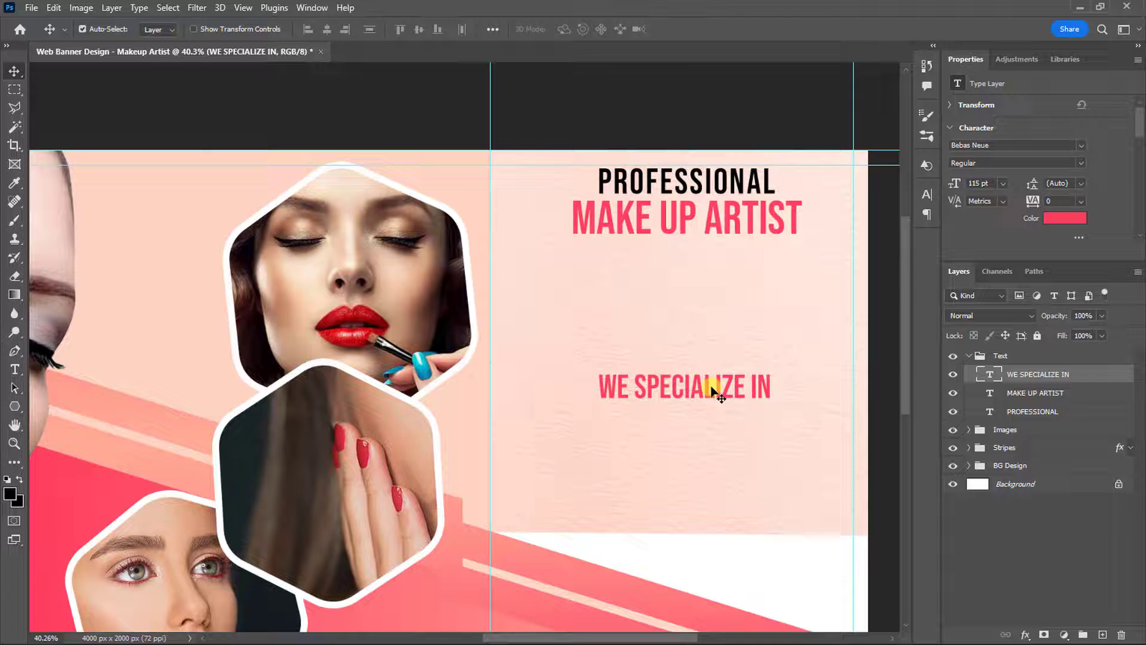
Add a paragraph text box of Lorem ipsum placeholder text beneath the MAKE UP ARTIST heading
{"action": "left_click", "coordinate": [1011, 354]}
{"action": "left_click_drag", "start_coordinate": [18, 368], "coordinate": [51, 370]}
{"action": "left_click_drag", "start_coordinate": [540, 247], "coordinate": [833, 317]}
{"action": "left_click", "coordinate": [684, 29]}
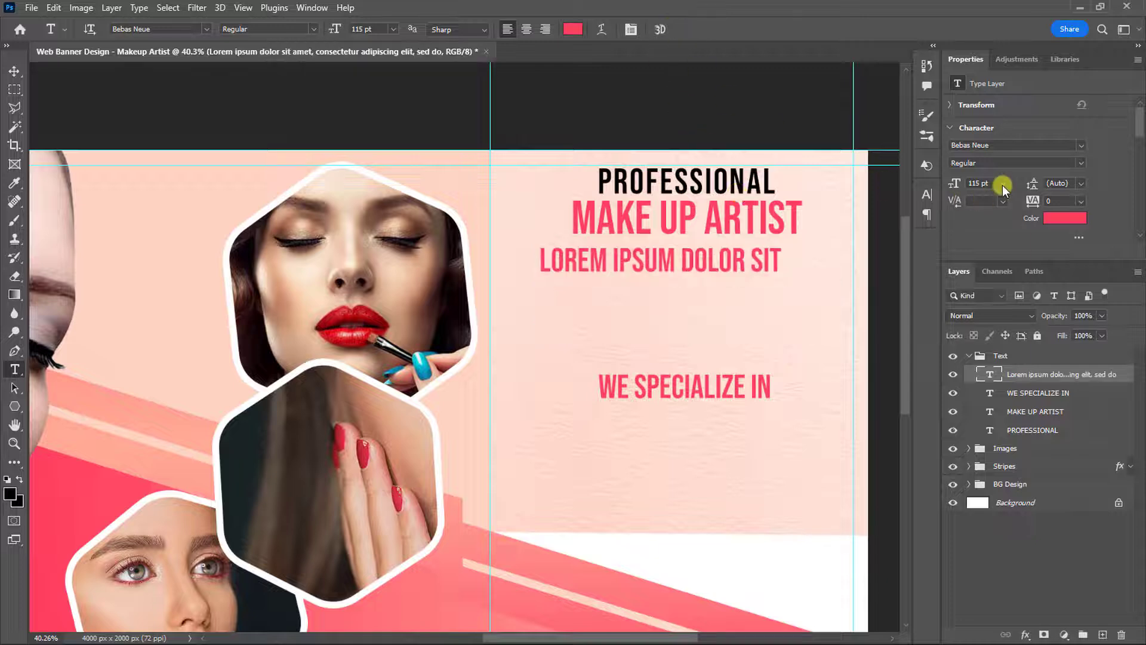
Set the Lorem ipsum paragraph's font to Arial Regular and its size to 36 pt
{"action": "left_click", "coordinate": [1002, 183]}
{"action": "left_click", "coordinate": [983, 313]}
{"action": "left_click", "coordinate": [1080, 145]}
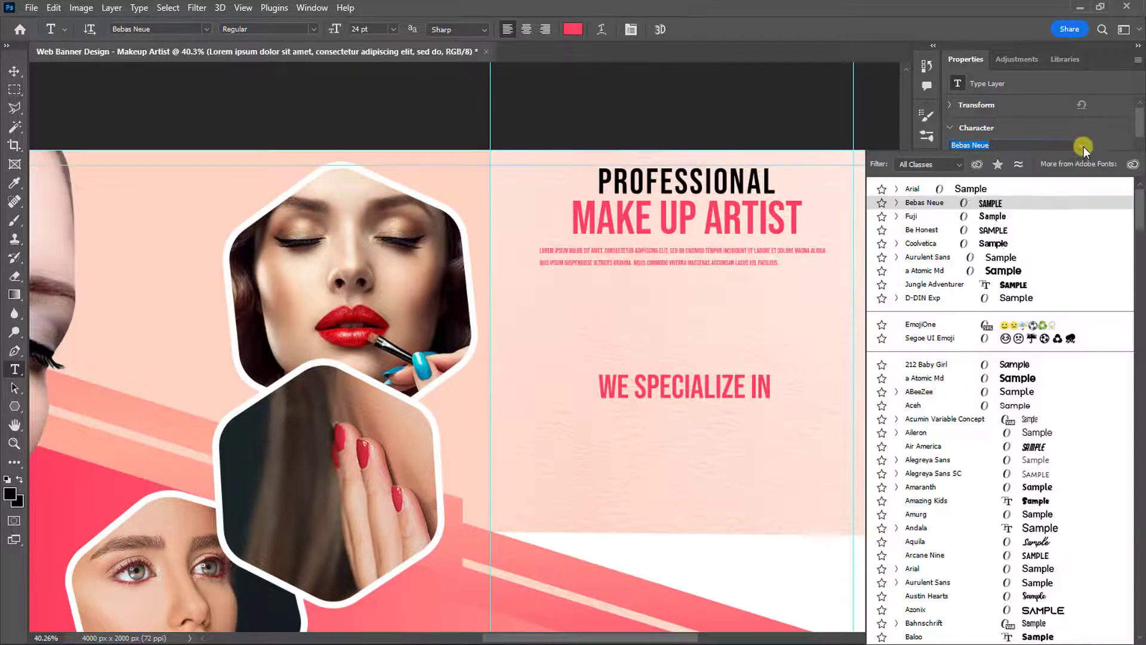
{"action": "left_click", "coordinate": [913, 568]}
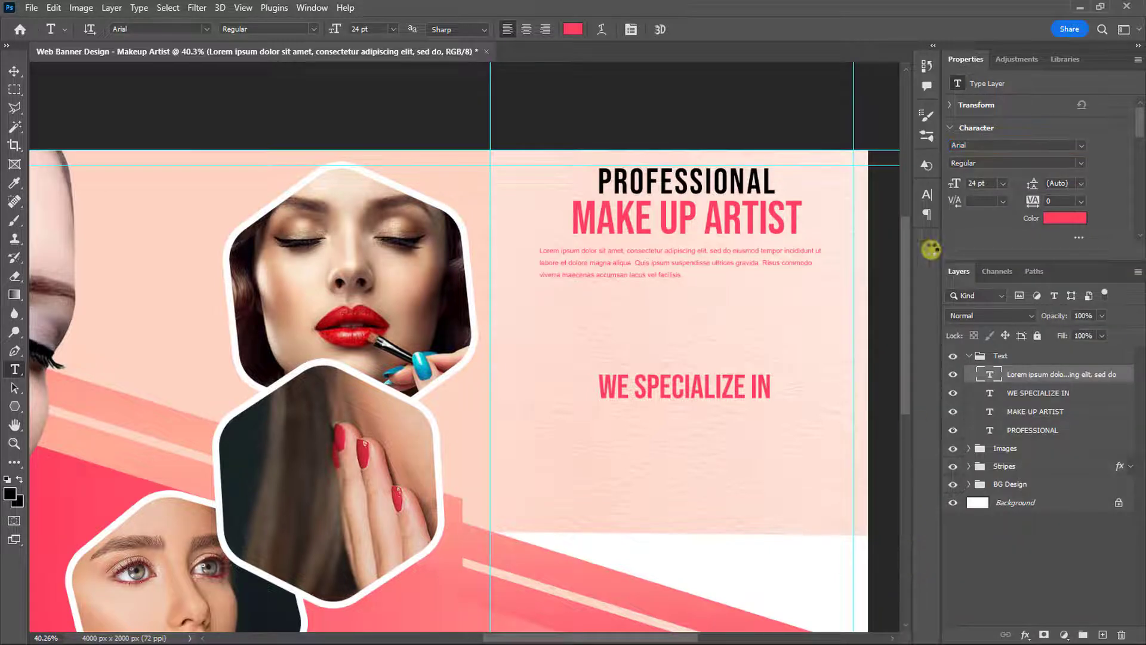
{"action": "left_click", "coordinate": [1003, 184]}
{"action": "left_click", "coordinate": [980, 325]}
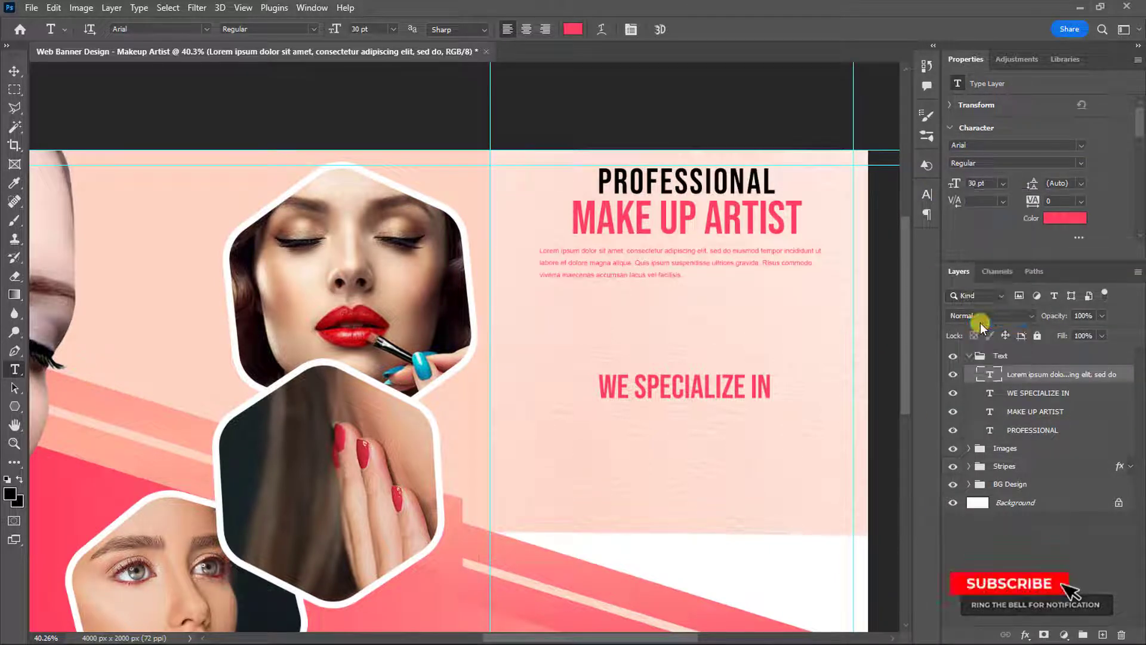
{"action": "left_click", "coordinate": [1003, 183]}
{"action": "left_click", "coordinate": [983, 334]}
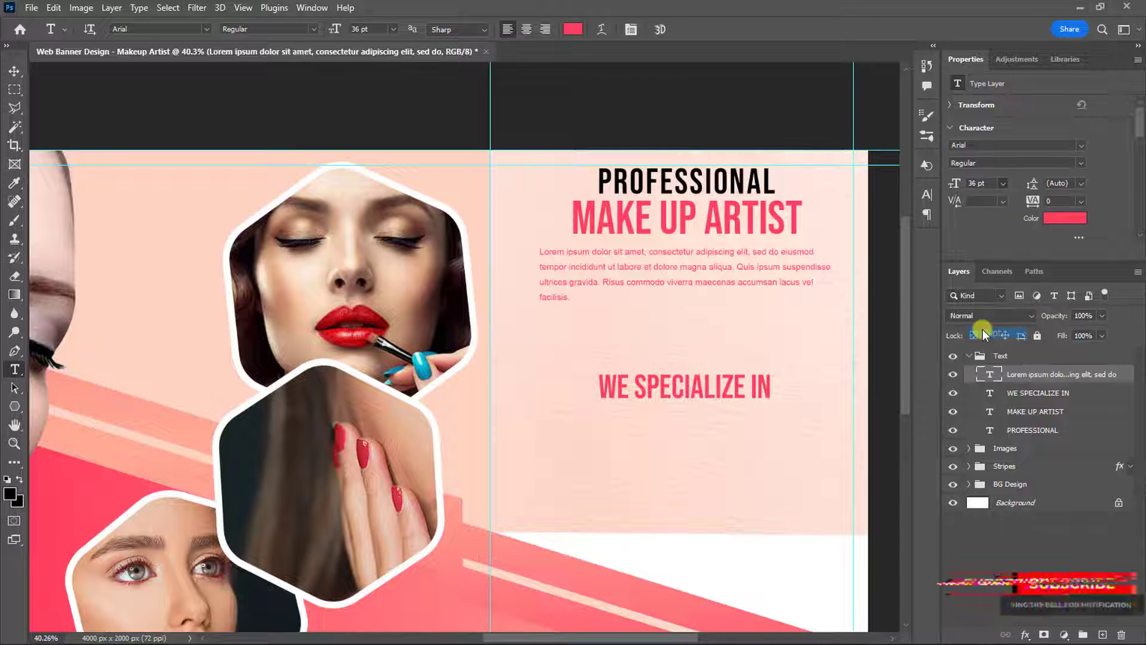
Change the Lorem ipsum paragraph's text colour to near-black 111111
{"action": "left_click", "coordinate": [1061, 217]}
{"action": "type", "text": "111111"}
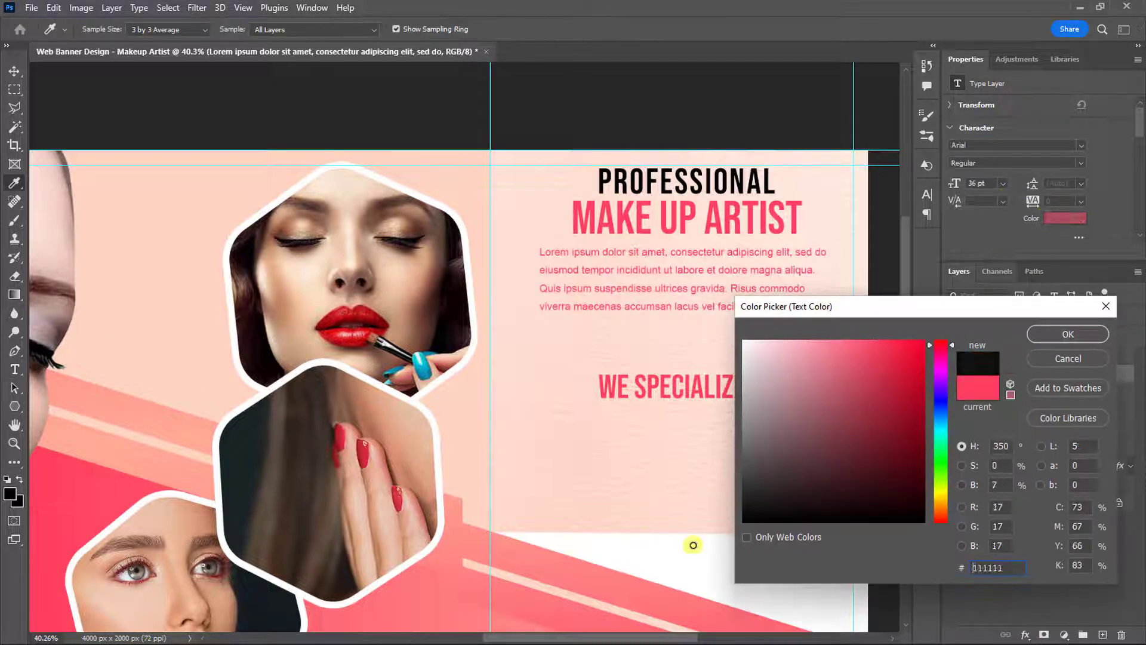
{"action": "left_click", "coordinate": [1053, 334]}
Duplicate the Lorem ipsum paragraph and place the copy directly beneath the WE SPECIALIZE IN heading
{"action": "key", "text": "v"}
{"action": "key", "text": "ctrl+j"}
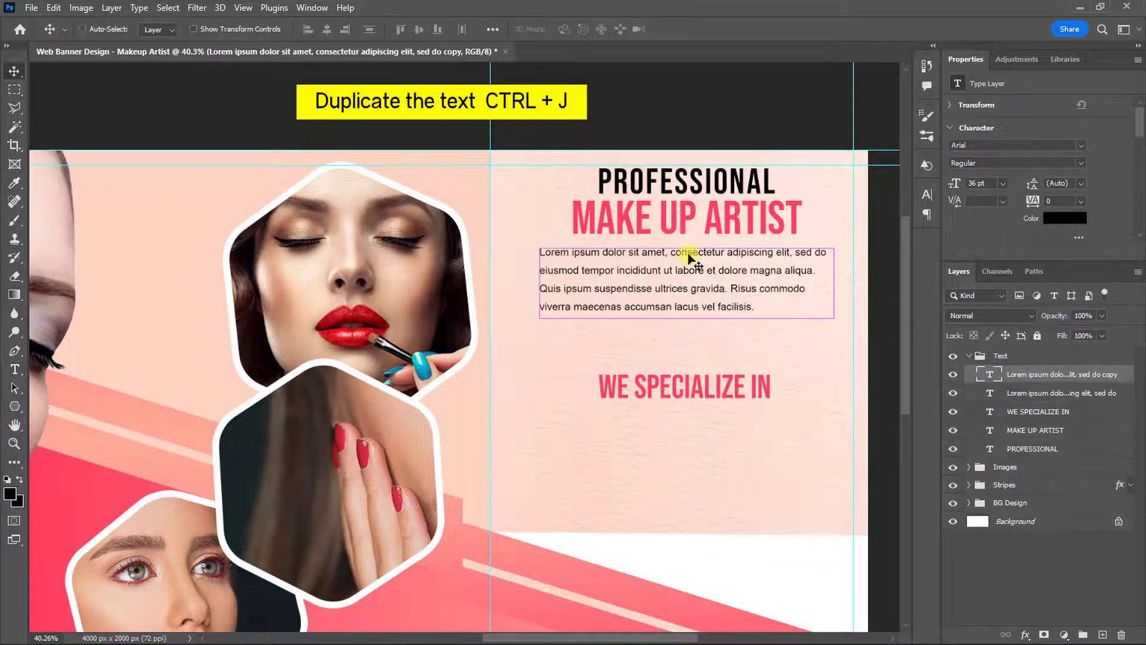
{"action": "left_click_drag", "start_coordinate": [685, 256], "coordinate": [685, 363]}
{"action": "left_click_drag", "start_coordinate": [685, 405], "coordinate": [683, 391]}
{"action": "scroll", "coordinate": [683, 391], "scroll_direction": "down", "scroll_amount": 3}
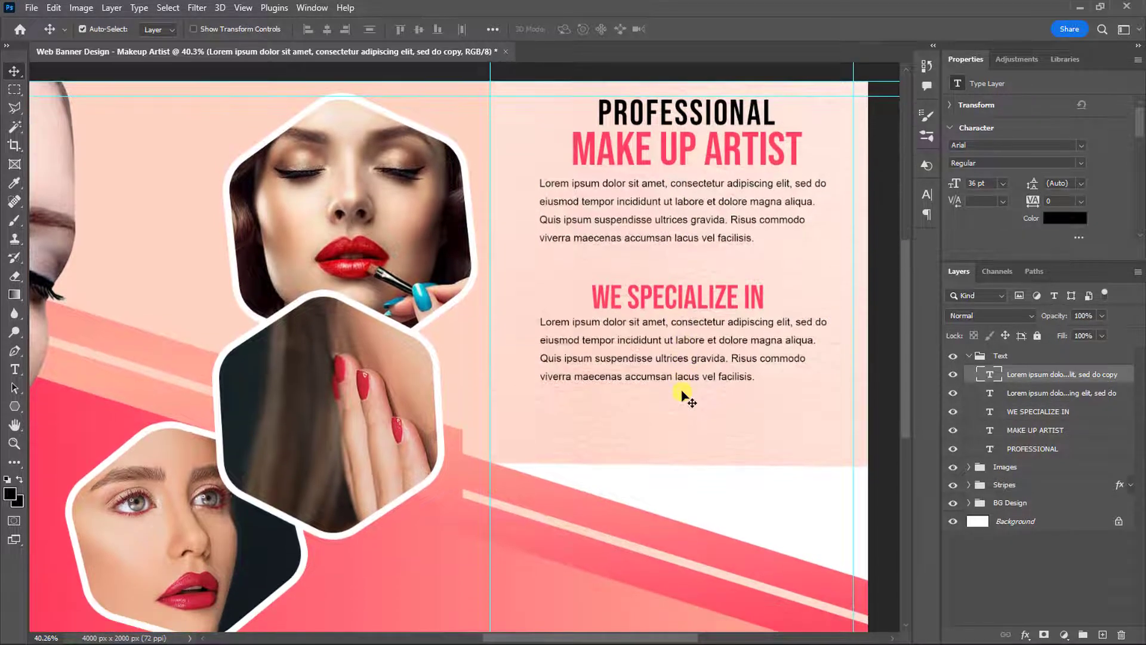
{"action": "left_click", "coordinate": [693, 302]}
{"action": "key", "text": "ctrl+j"}
{"action": "left_click_drag", "start_coordinate": [693, 302], "coordinate": [707, 434]}
{"action": "key", "text": "t"}
{"action": "left_click", "coordinate": [636, 429]}
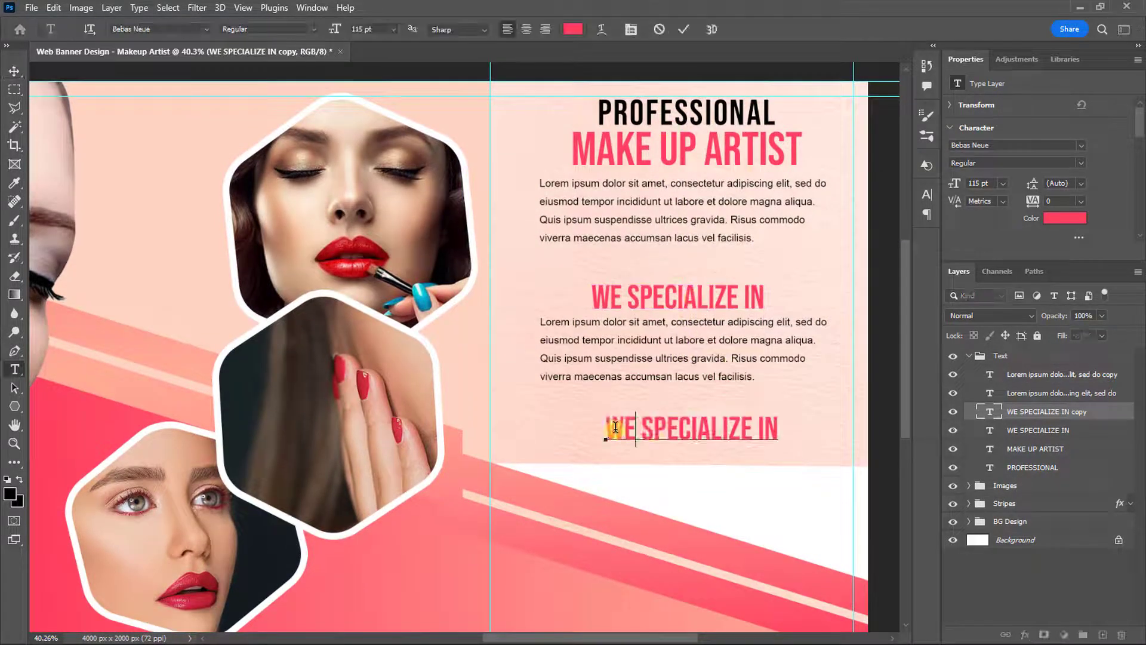
{"action": "left_click_drag", "start_coordinate": [606, 428], "coordinate": [781, 423]}
{"action": "type", "text": "WWW.YOURWEBSITE.COM"}
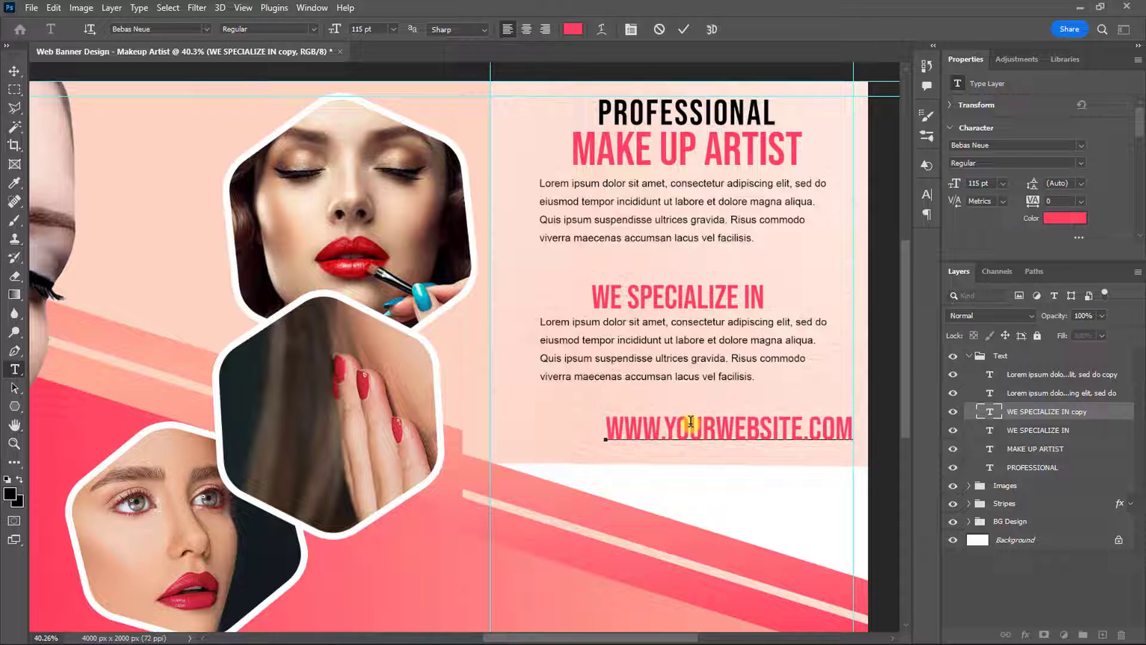
{"action": "left_click", "coordinate": [686, 27]}
{"action": "key", "text": "v"}
{"action": "left_click", "coordinate": [994, 140]}
{"action": "type", "text": "ari"}
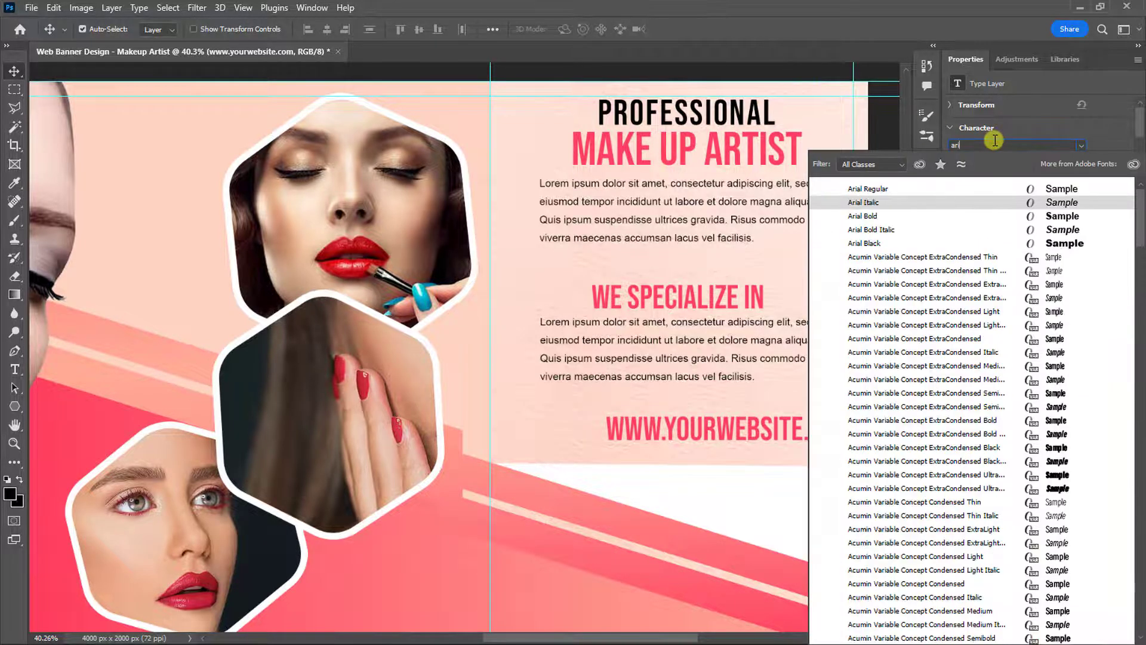
{"action": "left_click", "coordinate": [939, 188]}
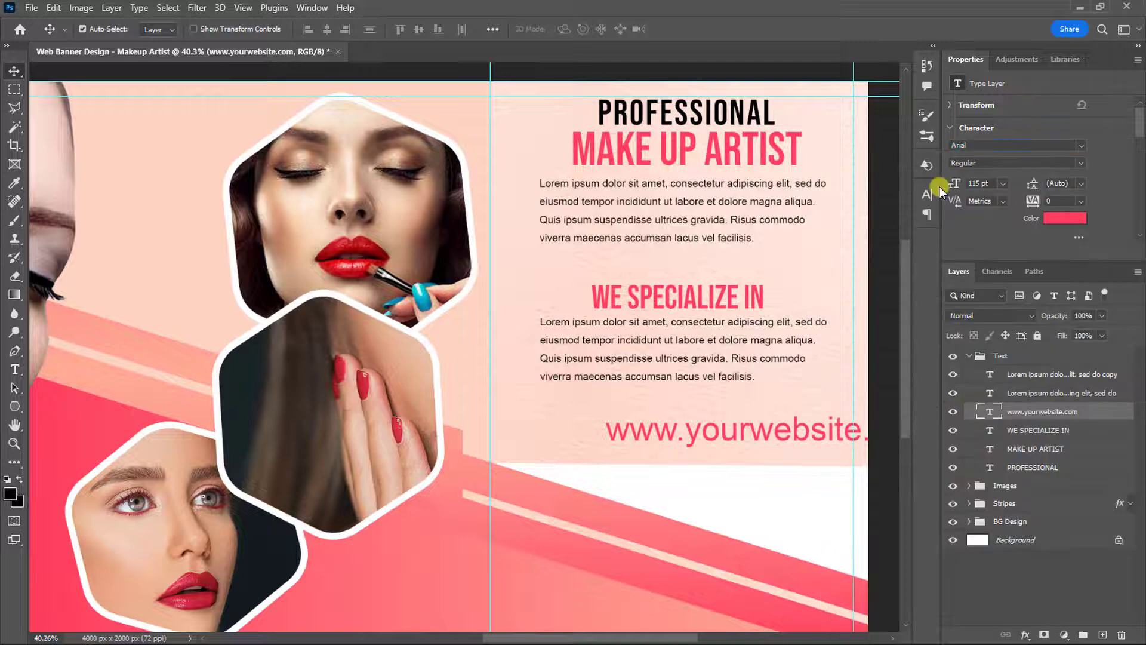
Colour the website address black 000000, set its size to 79 pt and fit it beneath the second paragraph
{"action": "left_click", "coordinate": [1066, 218]}
{"action": "left_click_drag", "start_coordinate": [857, 409], "coordinate": [718, 545]}
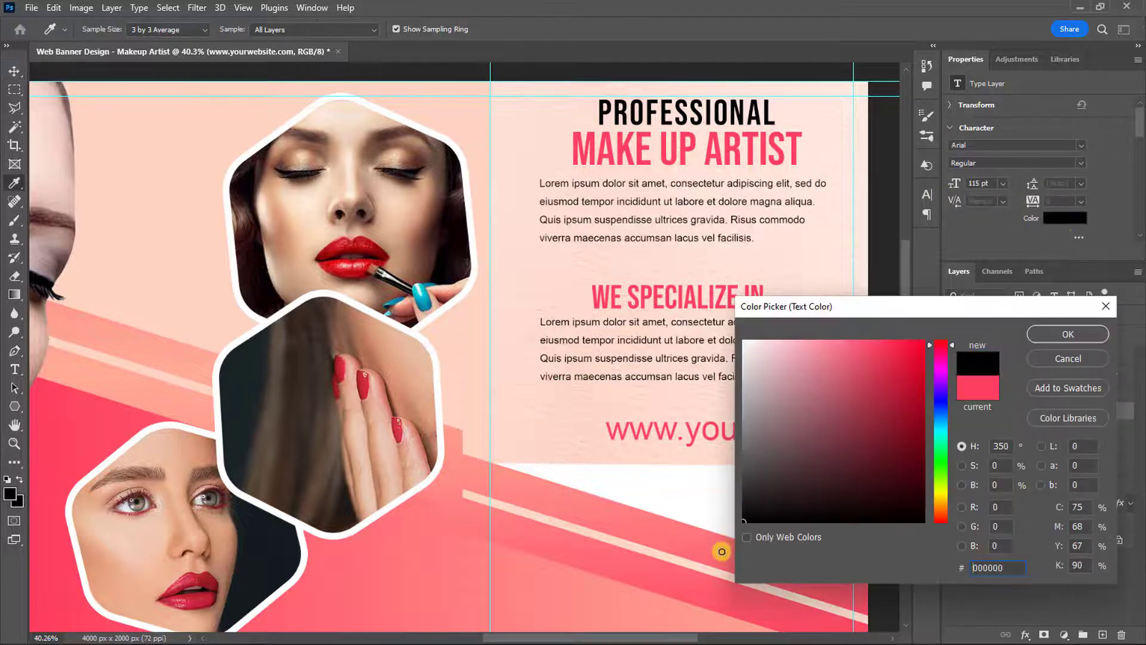
{"action": "left_click", "coordinate": [1067, 335]}
{"action": "left_click_drag", "start_coordinate": [954, 184], "coordinate": [926, 195]}
{"action": "left_click_drag", "start_coordinate": [758, 437], "coordinate": [762, 438]}
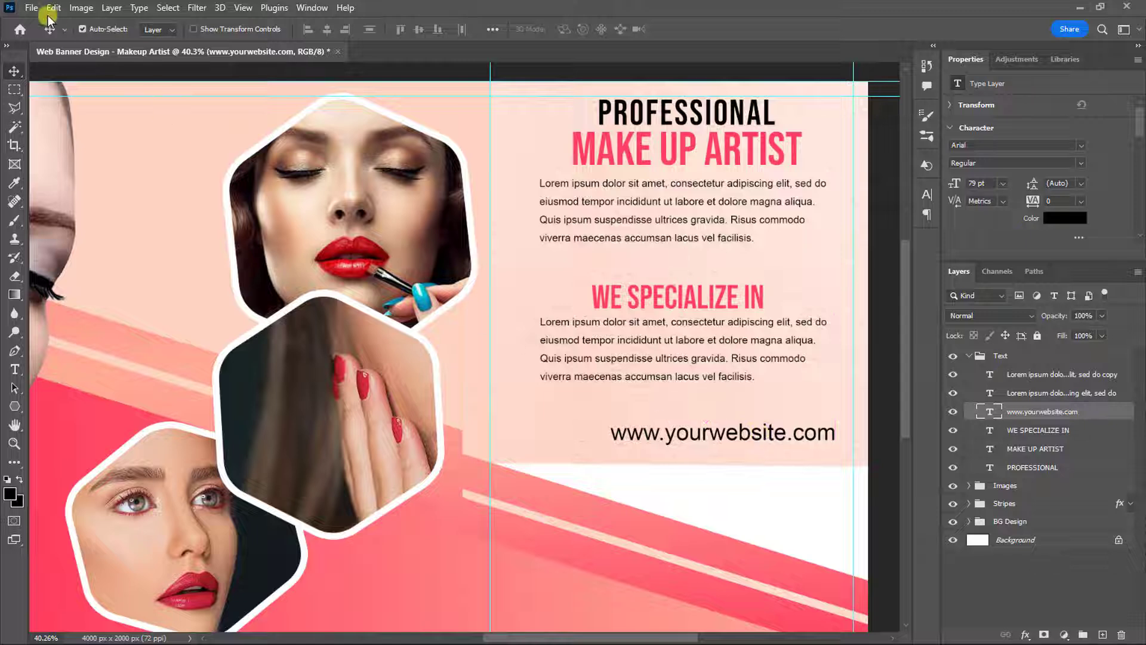
Place the Web Icon image from the Resource folder as an embedded object directly in front of the website address
{"action": "left_click", "coordinate": [31, 8]}
{"action": "left_click", "coordinate": [54, 289]}
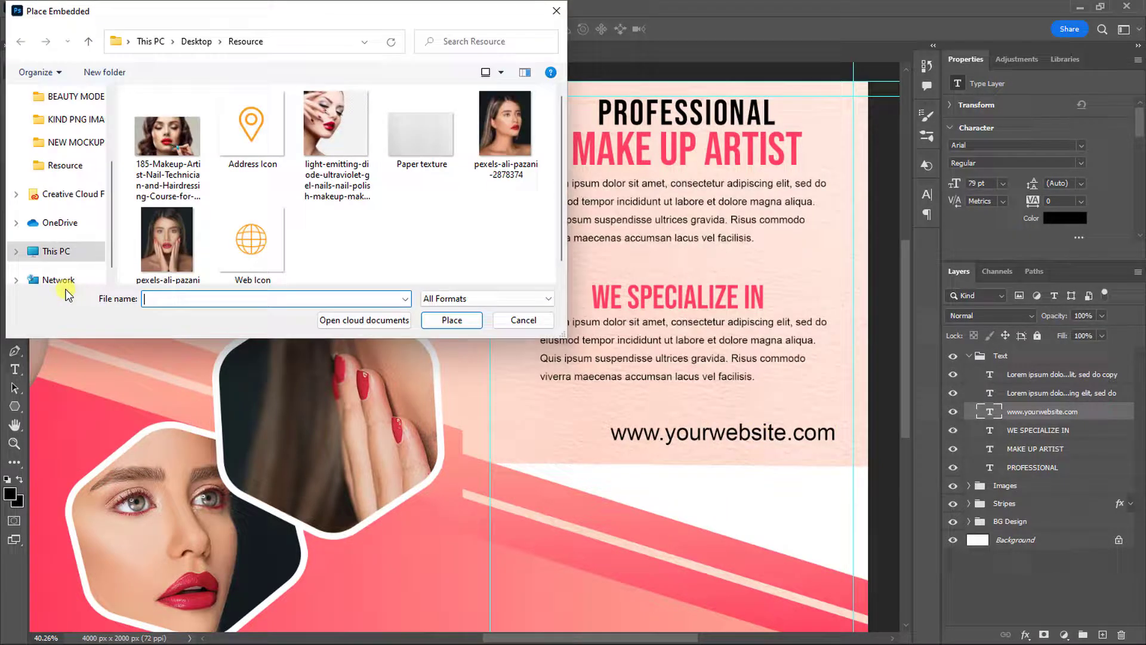
{"action": "left_click", "coordinate": [264, 252]}
{"action": "left_click", "coordinate": [452, 320]}
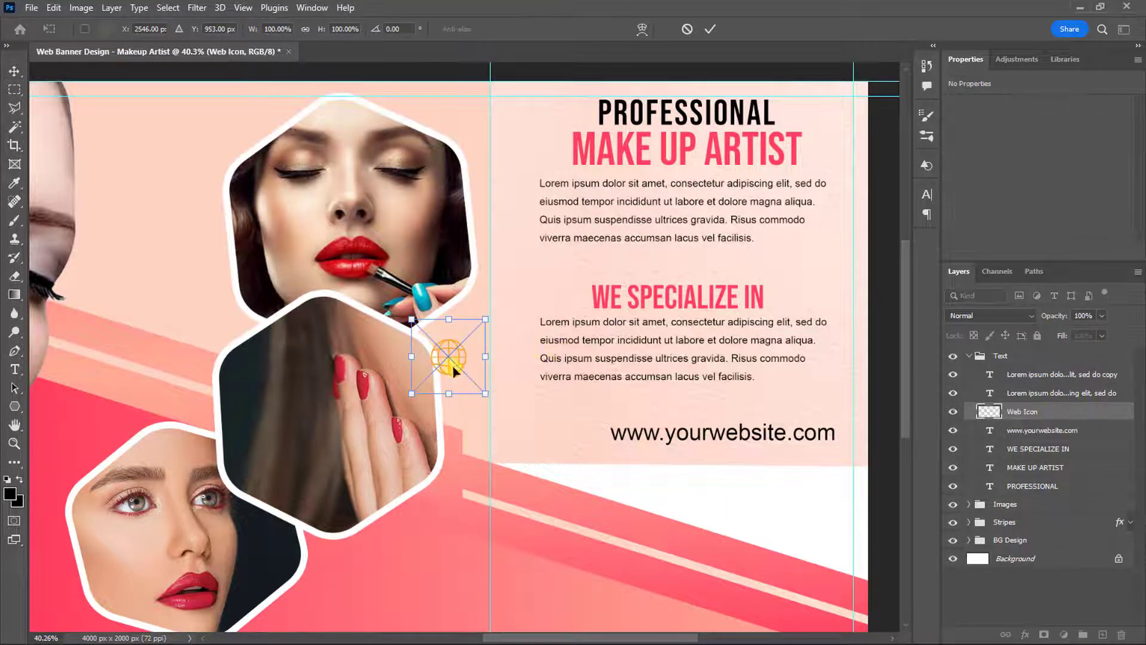
{"action": "left_click_drag", "start_coordinate": [454, 370], "coordinate": [592, 446]}
{"action": "key", "text": "Return"}
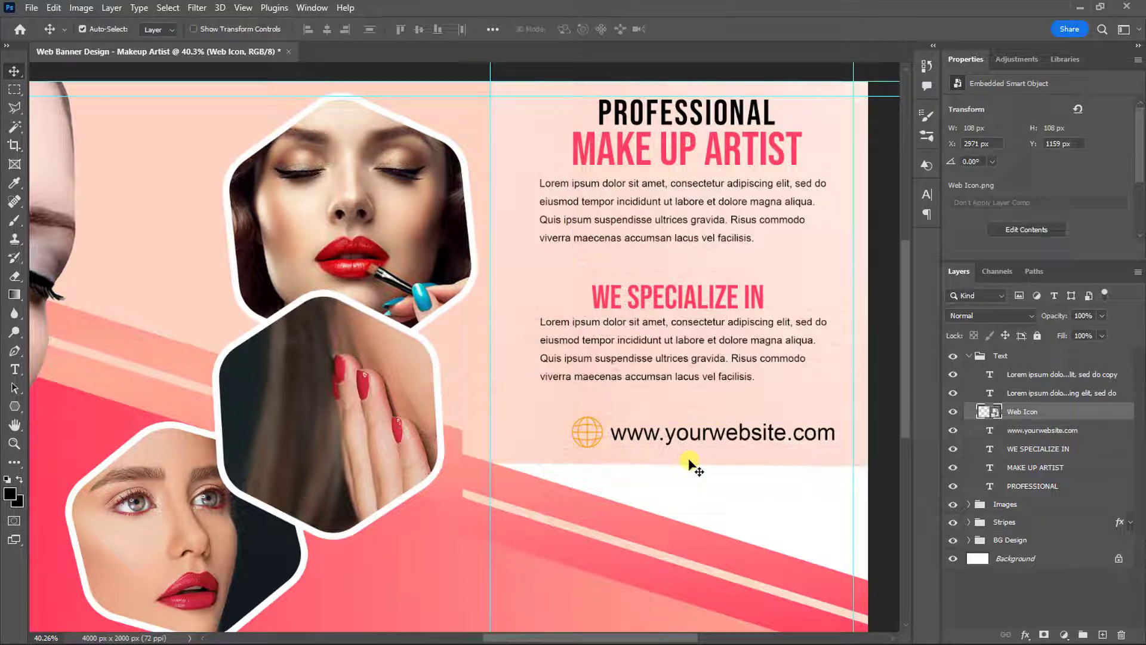
Apply a black Color Overlay at 100% opacity with Normal blend mode to the Web Icon layer
{"action": "left_click", "coordinate": [1026, 636]}
{"action": "left_click", "coordinate": [1045, 586]}
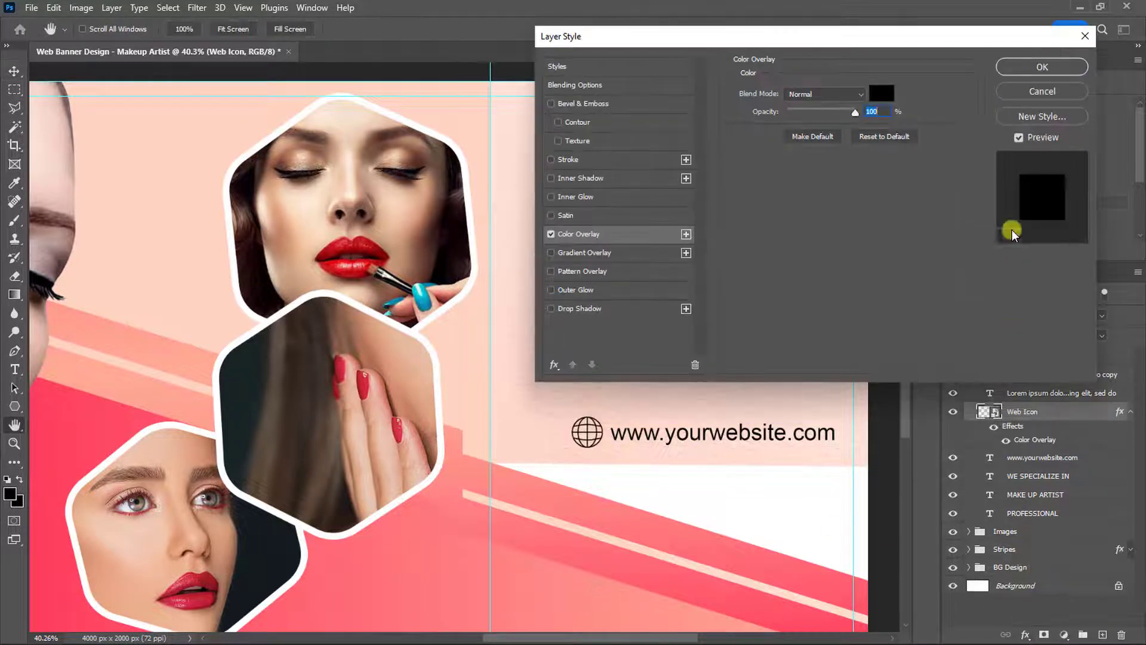
{"action": "left_click", "coordinate": [1043, 67]}
Duplicate the WE SPECIALIZE IN heading onto the lower pink area and change its text to PROFESSIONAL MAKEUP ARTISTY TRAINING
{"action": "scroll", "coordinate": [635, 140], "scroll_direction": "down", "scroll_amount": 3}
{"action": "left_click", "coordinate": [637, 140]}
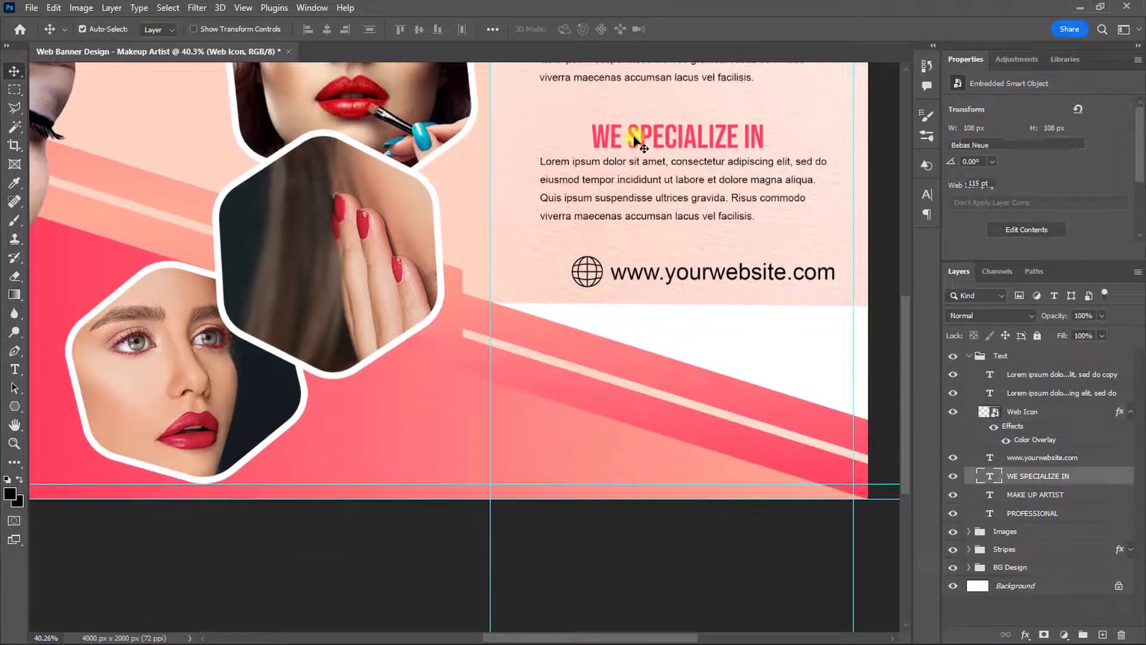
{"action": "key", "text": "ctrl+j"}
{"action": "left_click_drag", "start_coordinate": [637, 140], "coordinate": [412, 425]}
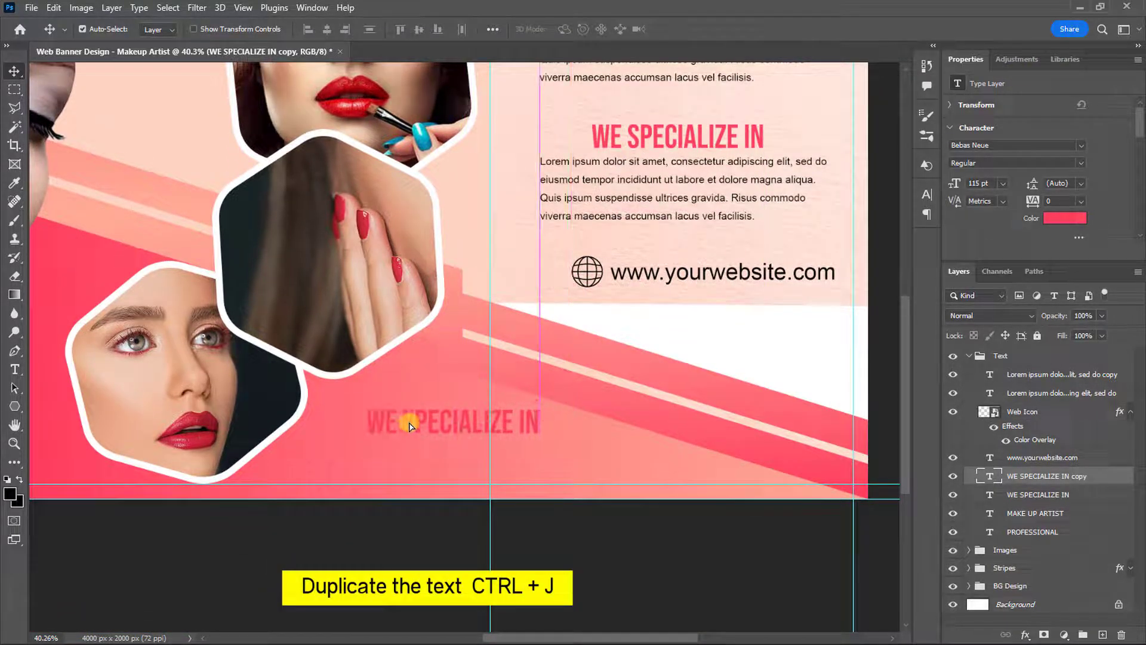
{"action": "double_click", "coordinate": [412, 425]}
{"action": "type", "text": "PROFESSIONAL MAKEUP ARTISTRY TRAINING"}
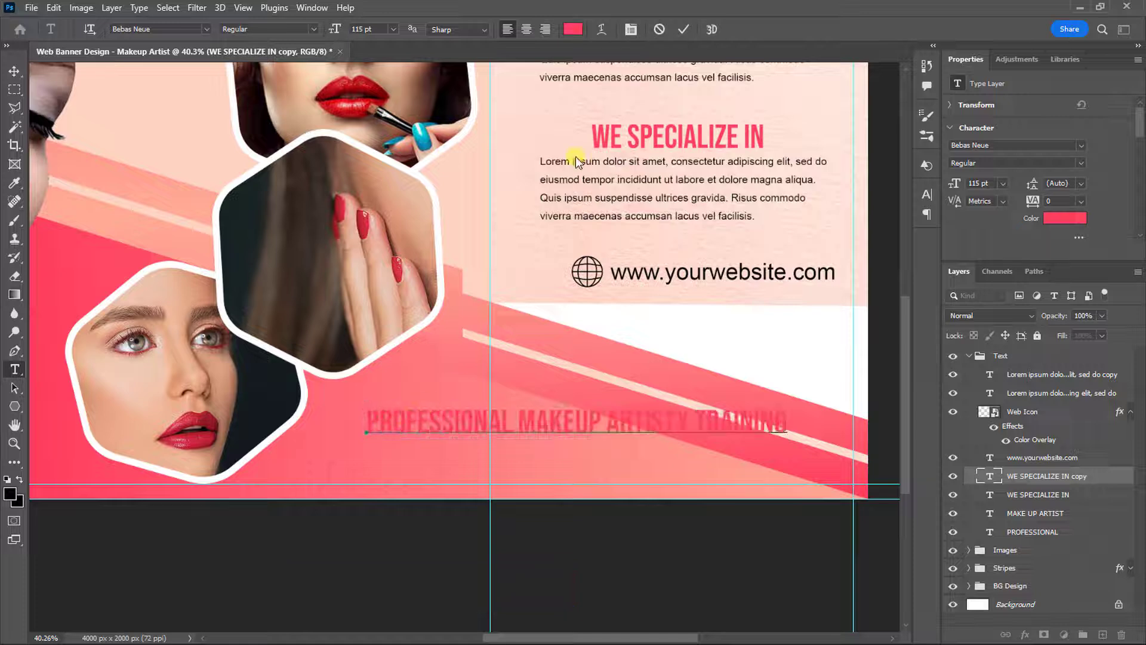
{"action": "left_click", "coordinate": [680, 28]}
Make the PROFESSIONAL MAKEUP ARTISTY TRAINING heading white at 69 pt and move it beside the lowest hexagon photo
{"action": "left_click", "coordinate": [1065, 218]}
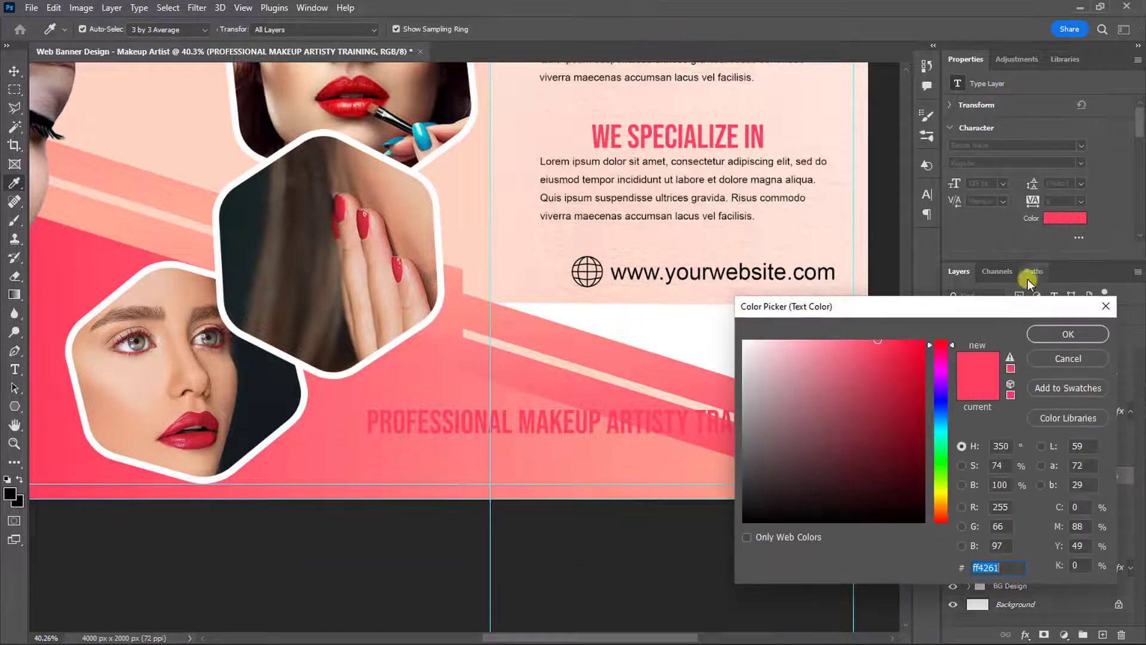
{"action": "left_click", "coordinate": [713, 318]}
{"action": "left_click", "coordinate": [713, 318]}
{"action": "left_click", "coordinate": [1050, 331]}
{"action": "left_click_drag", "start_coordinate": [955, 184], "coordinate": [925, 207]}
{"action": "left_click_drag", "start_coordinate": [505, 427], "coordinate": [456, 424]}
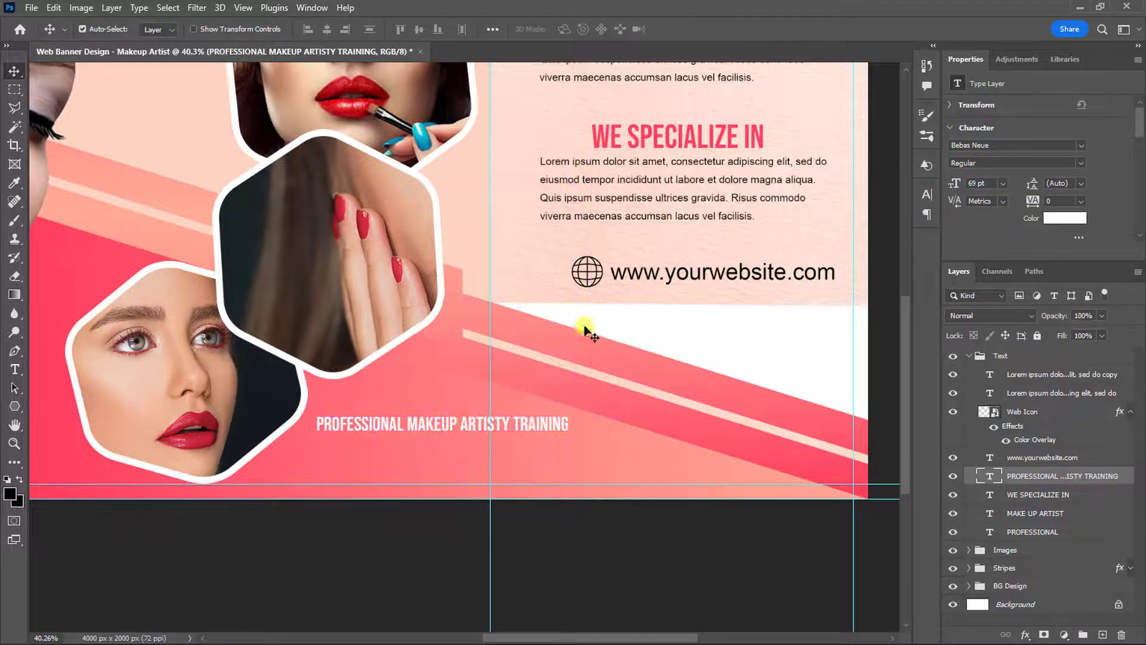
Duplicate the Lorem ipsum paragraph beneath the PROFESSIONAL MAKEUP ARTISTY TRAINING heading and set the copy's size to 28 pt
{"action": "left_click", "coordinate": [676, 169]}
{"action": "key", "text": "ctrl+j"}
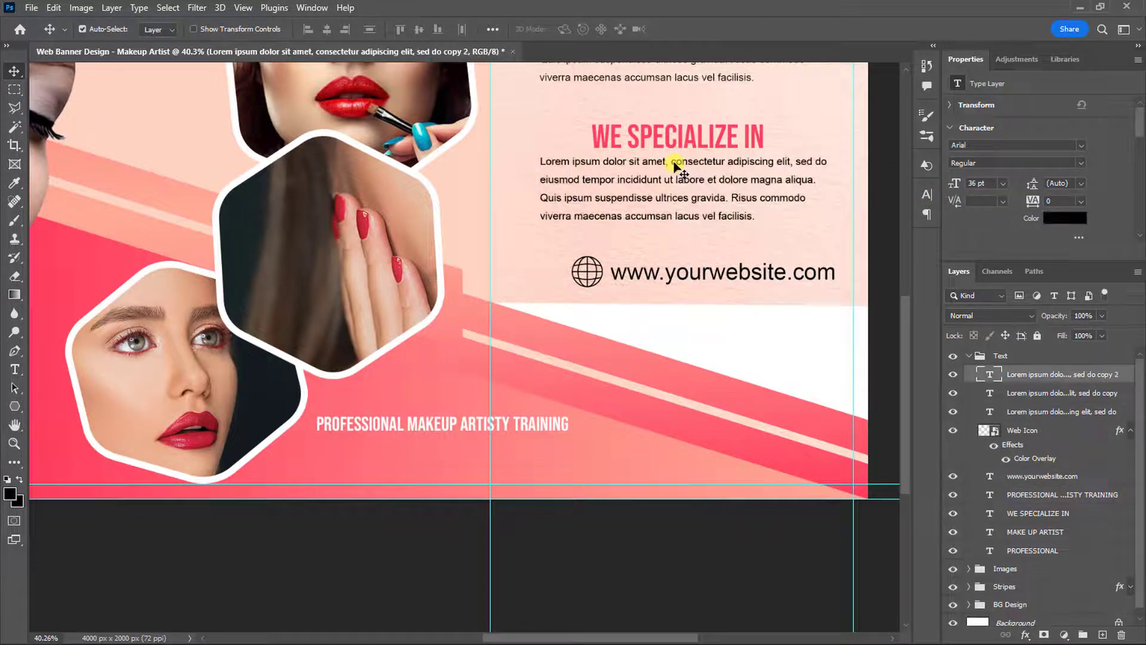
{"action": "left_click_drag", "start_coordinate": [639, 225], "coordinate": [449, 444]}
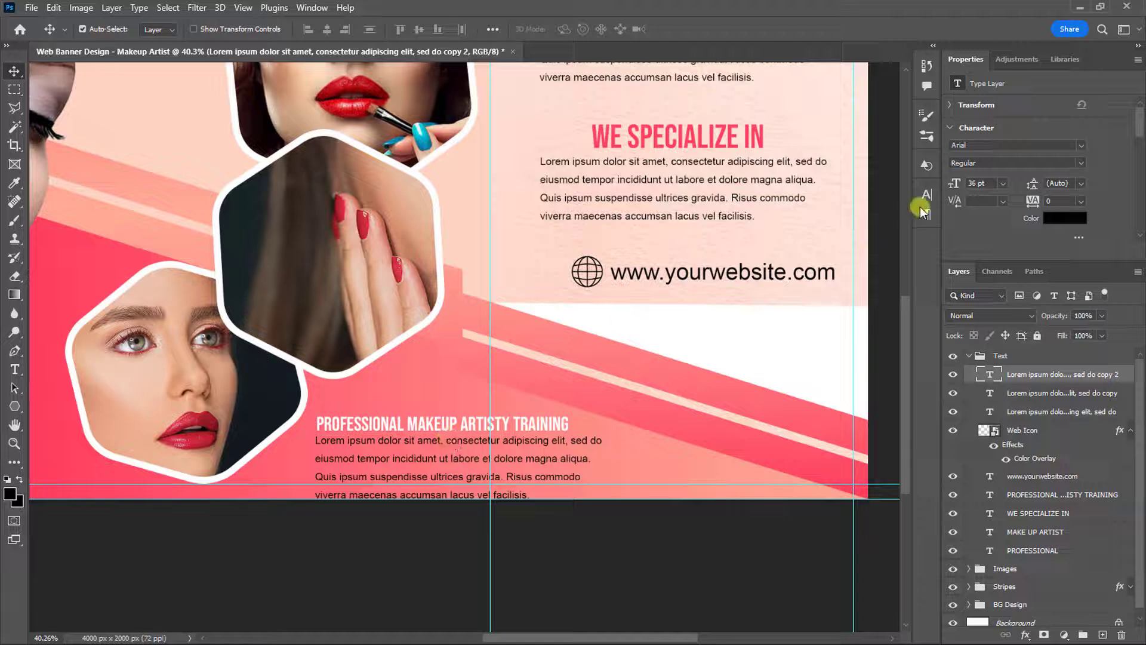
{"action": "left_click_drag", "start_coordinate": [954, 187], "coordinate": [949, 186]}
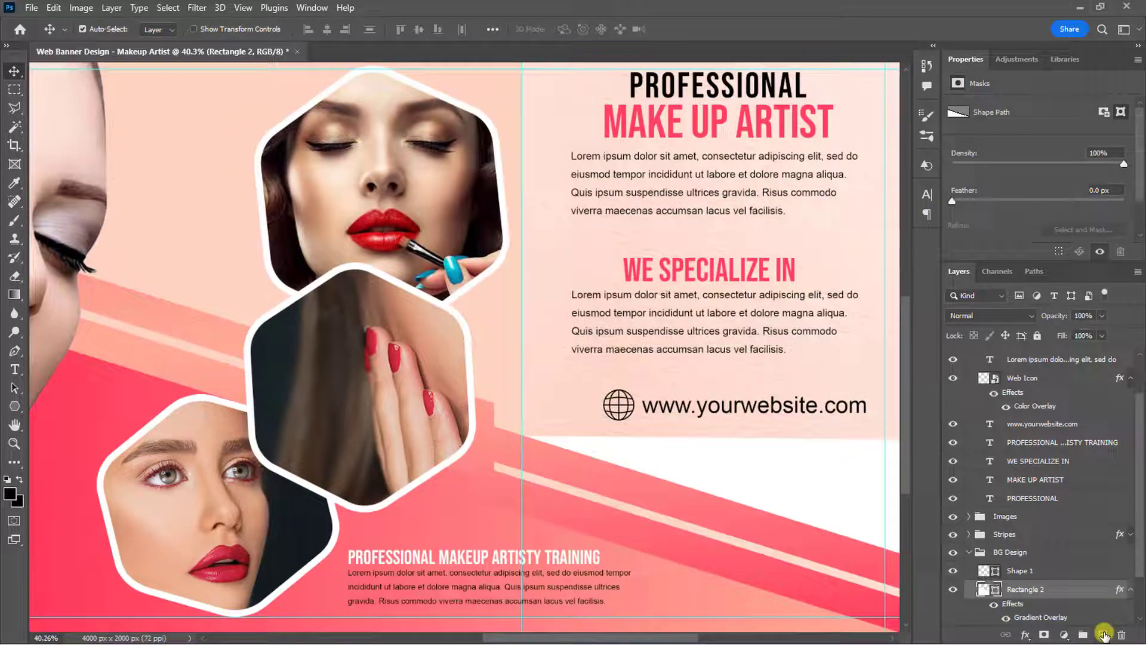
Add a new layer above Rectangle 2 in the BG Design group and choose the DryBrush7 brush
{"action": "left_click", "coordinate": [1103, 635]}
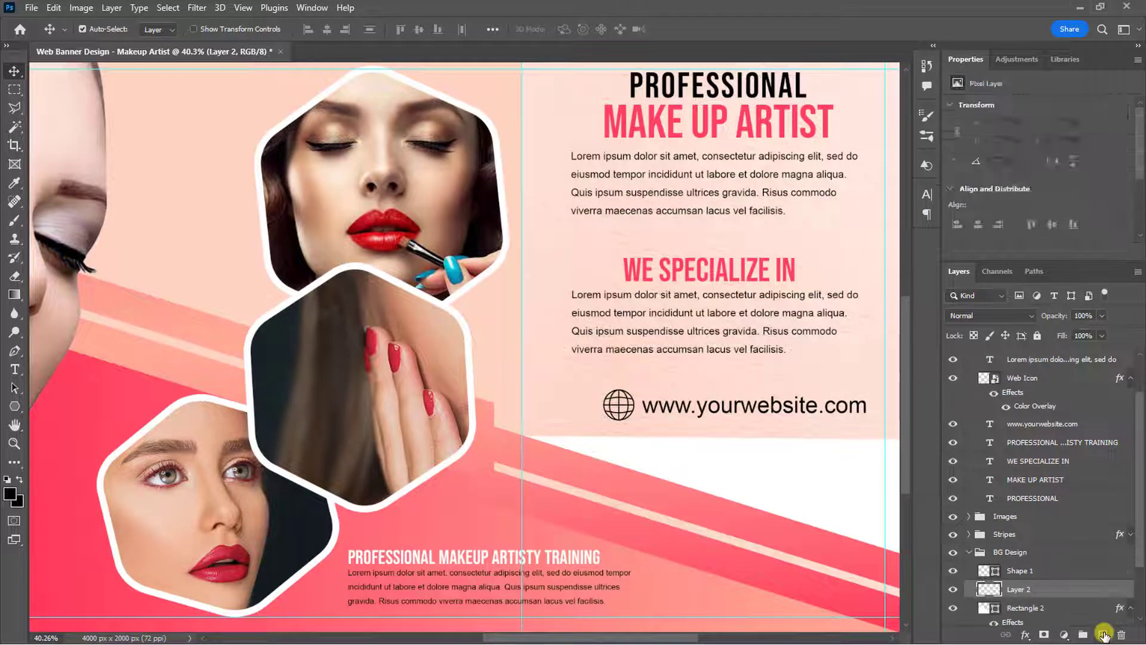
{"action": "right_click", "coordinate": [17, 224]}
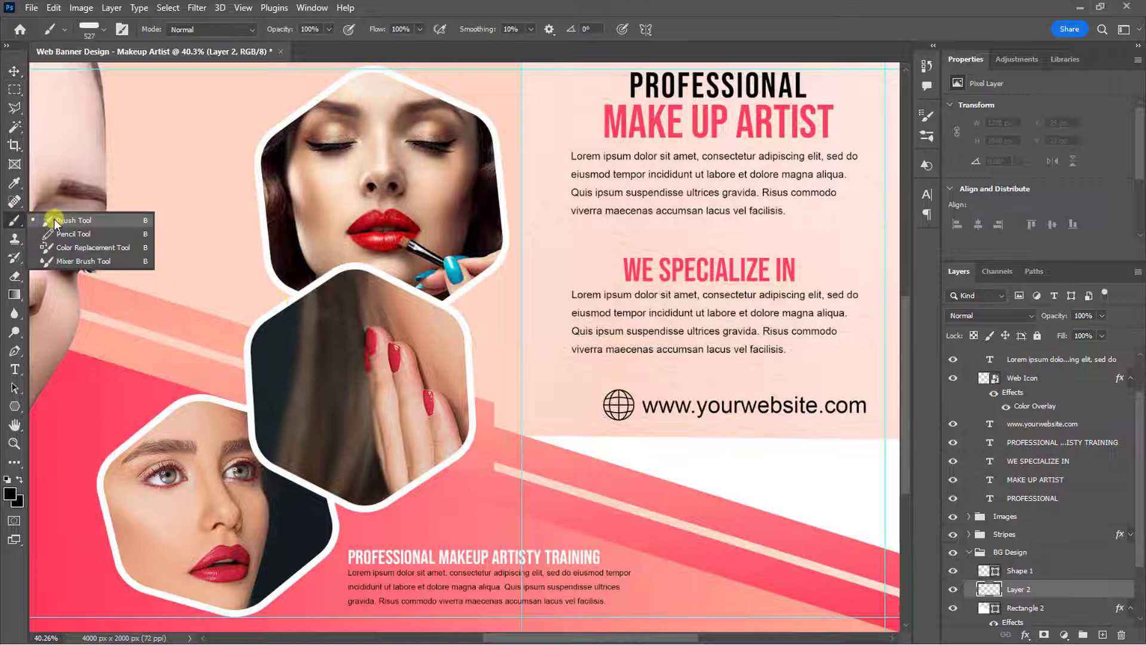
{"action": "left_click", "coordinate": [60, 222]}
{"action": "left_click", "coordinate": [89, 30]}
{"action": "left_click", "coordinate": [117, 232]}
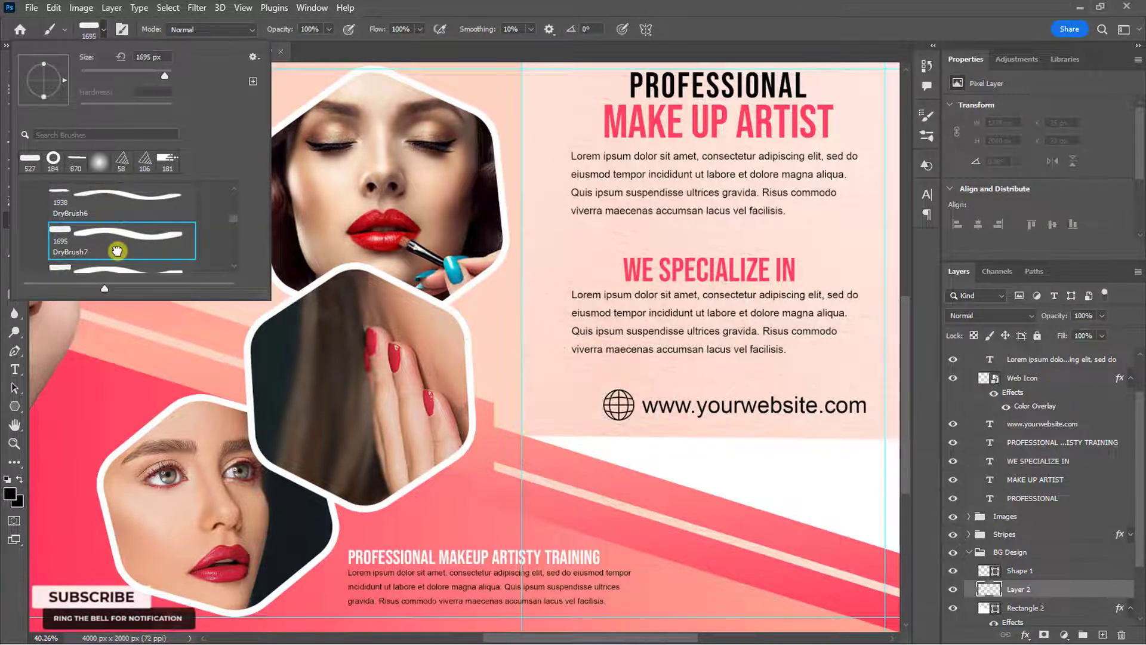
Set the foreground colour to pink-red ff4261
{"action": "left_click", "coordinate": [10, 495]}
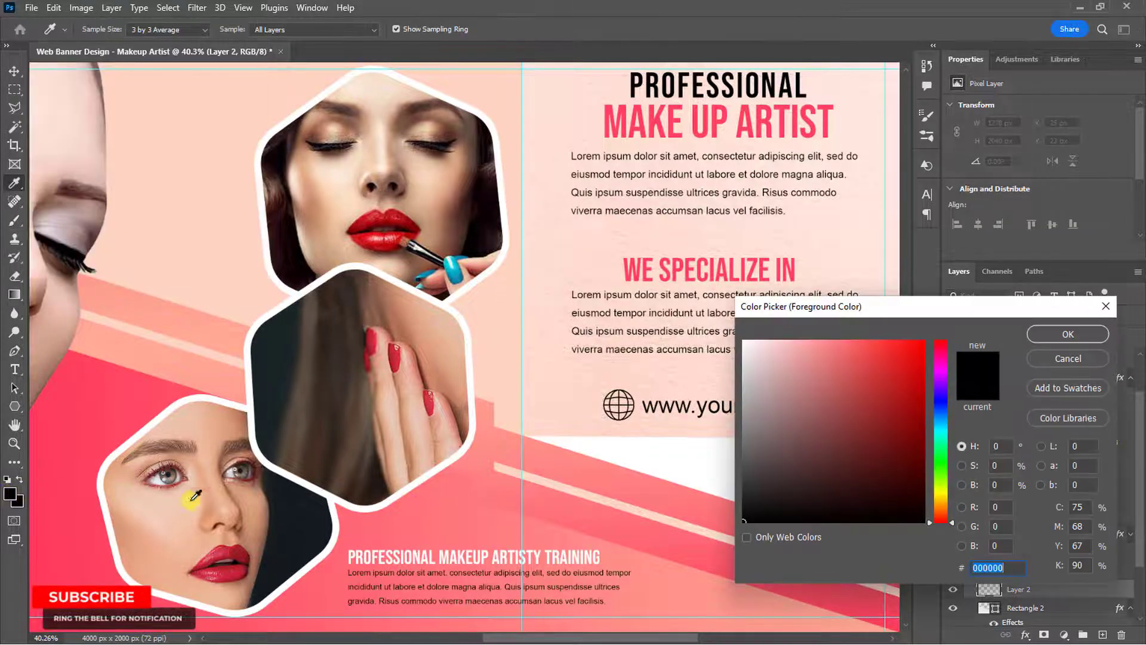
{"action": "type", "text": "ff4261"}
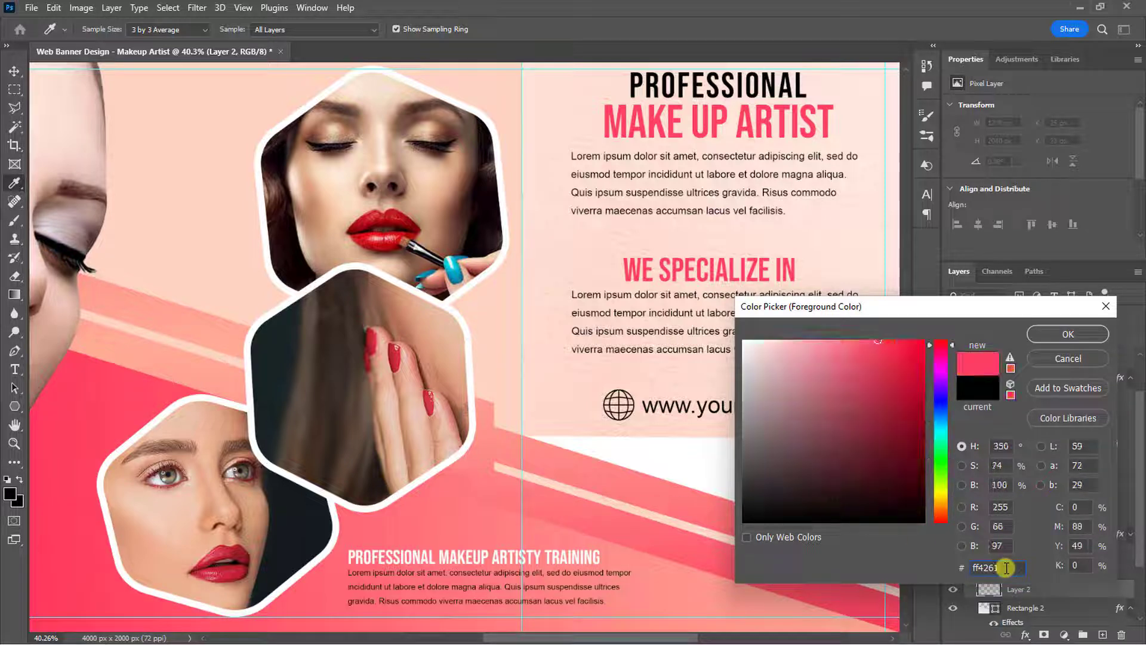
{"action": "left_click", "coordinate": [1052, 332]}
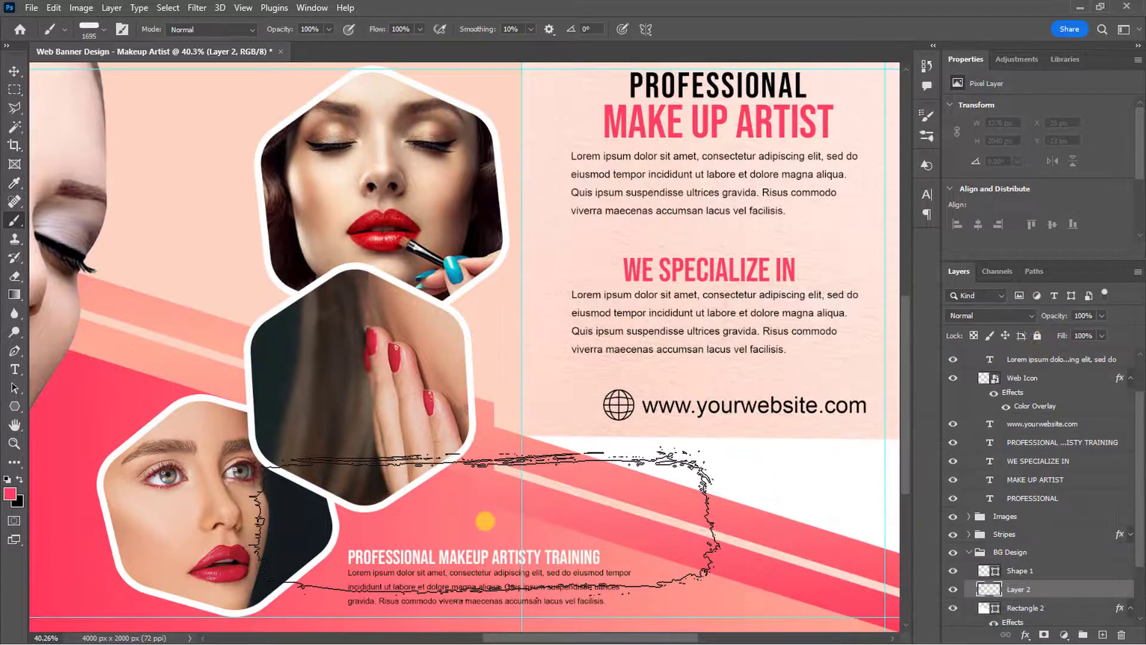
Stamp a 438 px dry-brush mark behind the PROFESSIONAL MAKEUP ARTISTY TRAINING heading and stretch it across the heading's full width
{"action": "mouse_move", "coordinate": [436, 538]}
{"action": "left_mouse_down"}
{"action": "mouse_move", "coordinate": [271, 565]}
{"action": "mouse_move", "coordinate": [297, 545]}
{"action": "left_mouse_up"}
{"action": "left_click", "coordinate": [371, 552]}
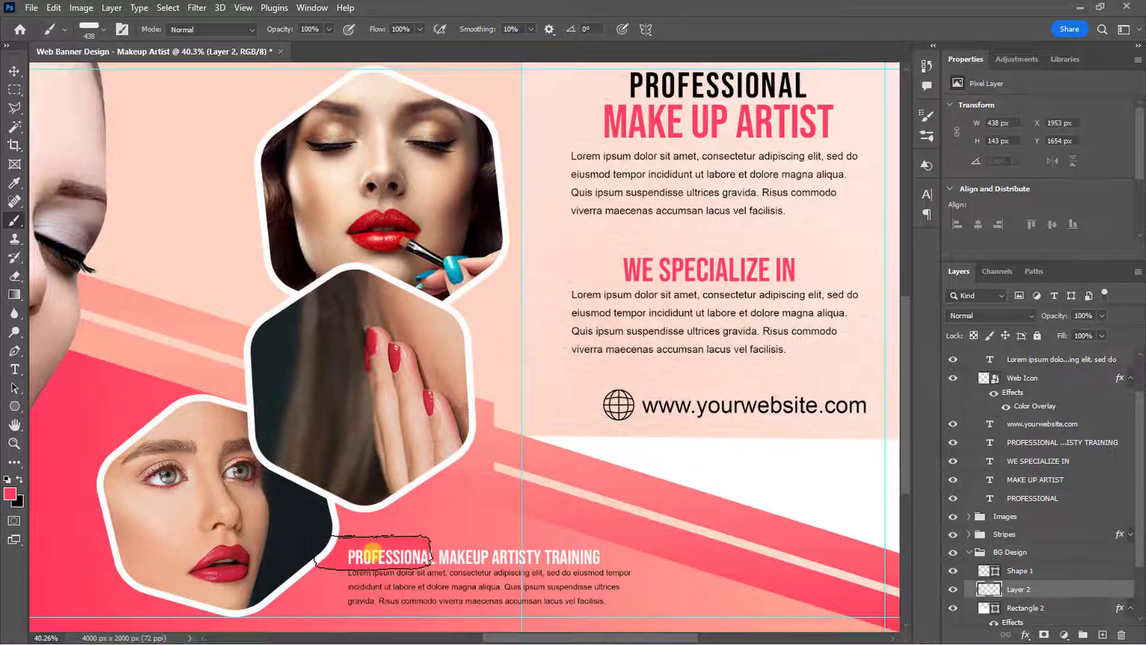
{"action": "key", "text": "ctrl+t"}
{"action": "left_click_drag", "start_coordinate": [459, 553], "coordinate": [624, 554]}
{"action": "left_click_drag", "start_coordinate": [468, 531], "coordinate": [479, 574]}
{"action": "key", "text": "Return"}
{"action": "key", "text": "ctrl+minus"}
{"action": "key", "text": "ctrl+minus"}
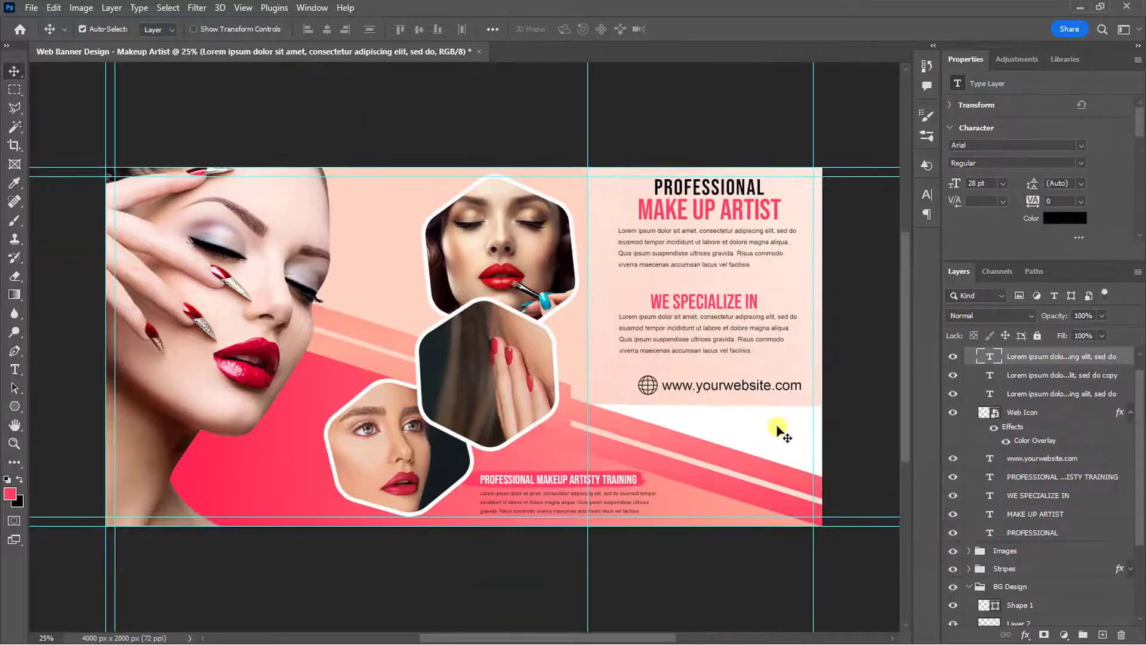
Add a new layer above Shape 1 and stamp a pink ring with the 184 px ring brush in the white area below the website address
{"action": "left_click", "coordinate": [841, 465]}
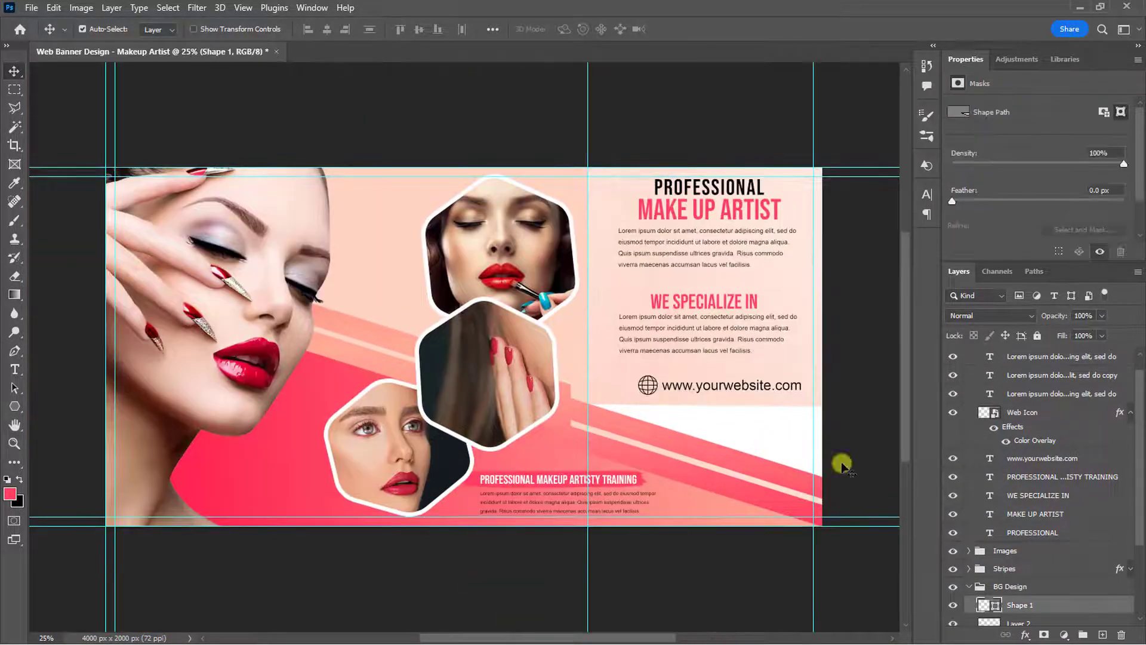
{"action": "left_click", "coordinate": [1102, 635]}
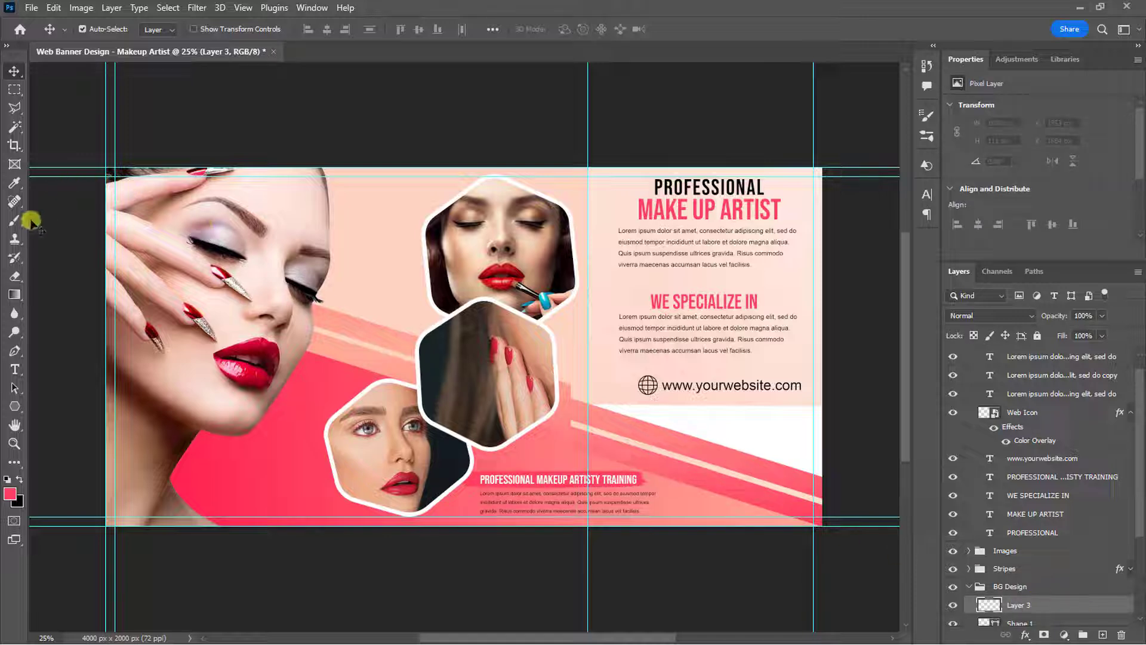
{"action": "left_click", "coordinate": [21, 221]}
{"action": "left_click", "coordinate": [95, 30]}
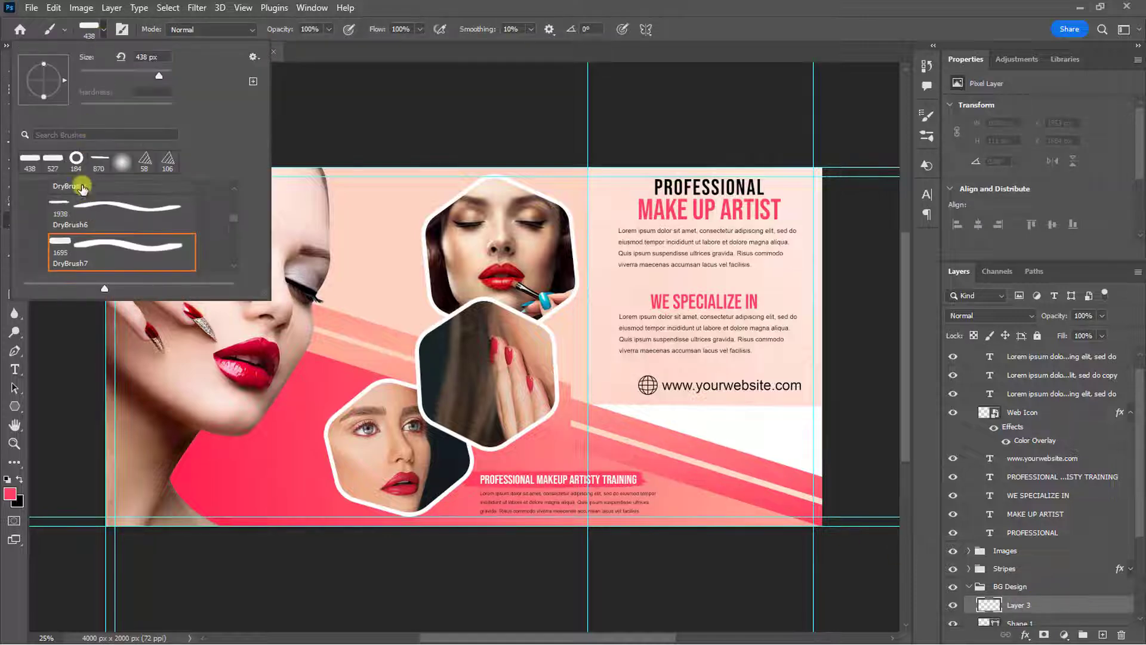
{"action": "left_click", "coordinate": [76, 161]}
{"action": "left_click", "coordinate": [776, 9]}
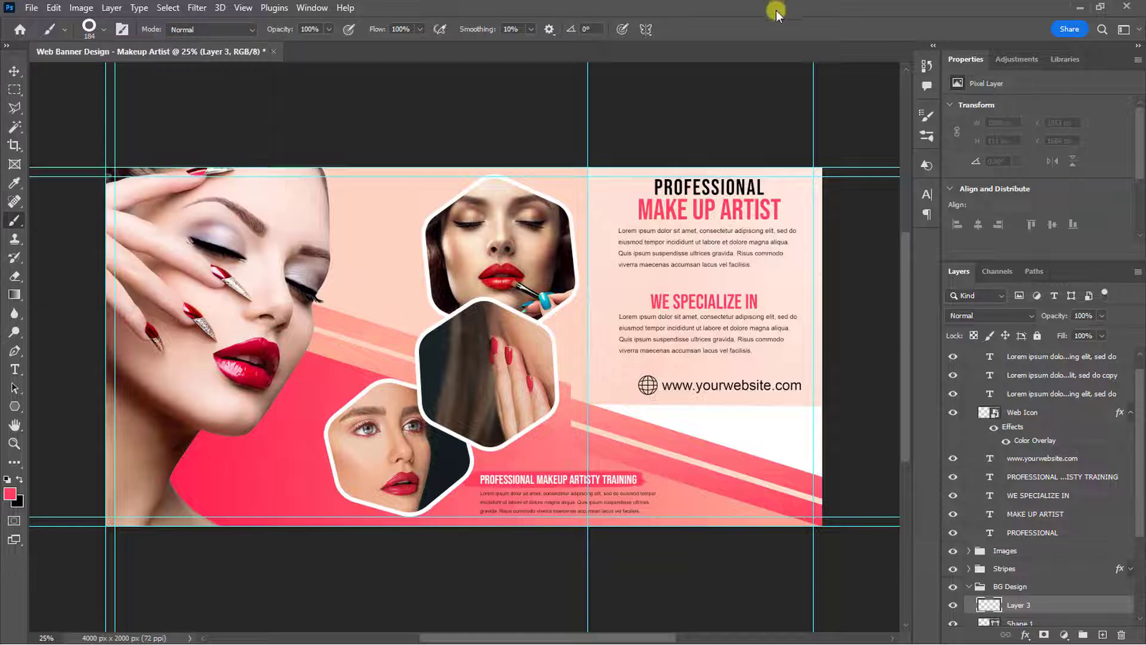
{"action": "left_click", "coordinate": [796, 434]}
{"action": "key", "text": "v"}
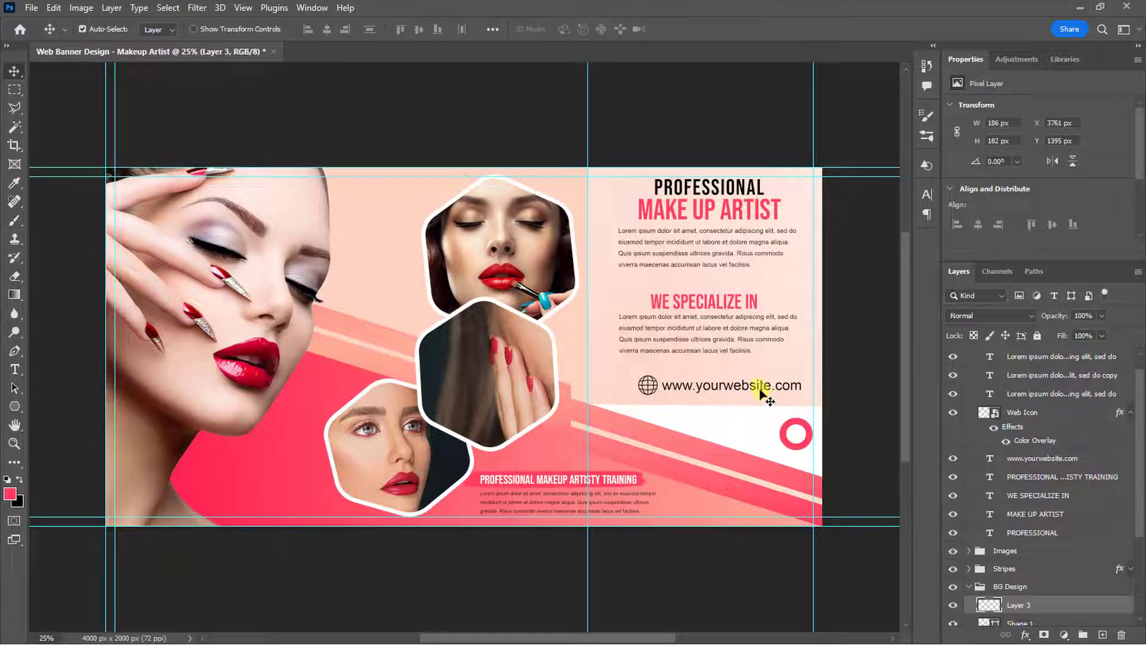
Duplicate the website address text, change the copy to LOGO and place it beside the pink ring
{"action": "left_click", "coordinate": [758, 387], "text": "alt"}
{"action": "left_click_drag", "start_coordinate": [758, 387], "coordinate": [744, 423]}
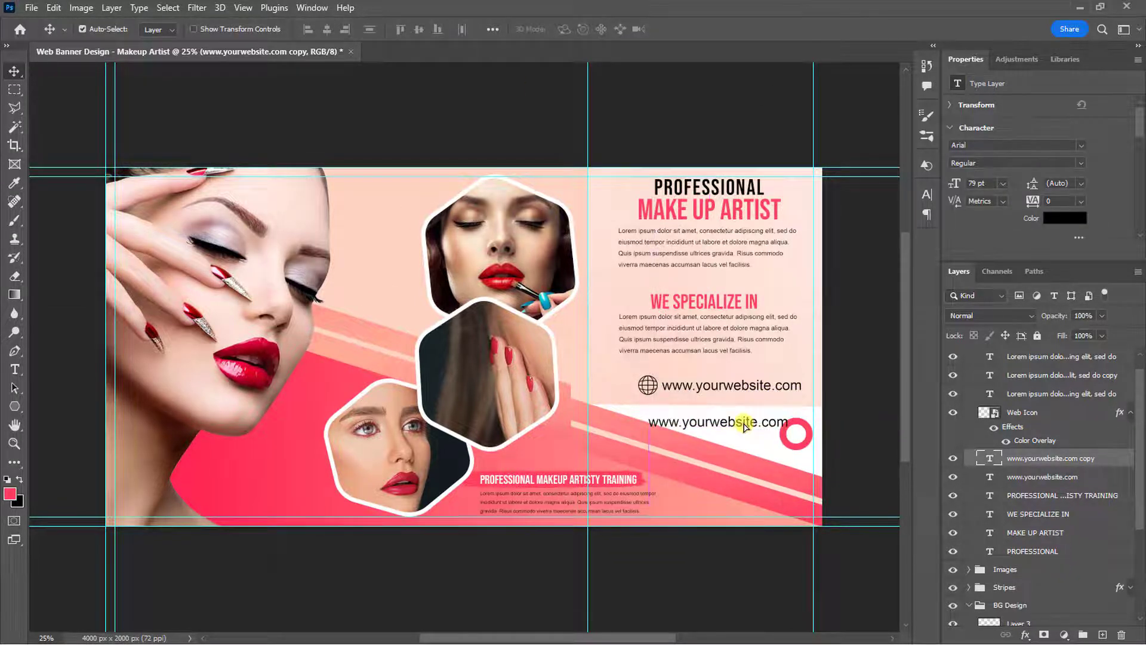
{"action": "key", "text": "t"}
{"action": "left_click", "coordinate": [745, 423]}
{"action": "key", "text": "ctrl+a"}
{"action": "type", "text": "LOGO"}
{"action": "key", "text": "ctrl+Return"}
{"action": "key", "text": "v"}
{"action": "left_click_drag", "start_coordinate": [674, 422], "coordinate": [764, 443]}
Duplicate the LOGO text and change the copy directly beneath it to YOUR TAGLINE
{"action": "key", "text": "ctrl+j"}
{"action": "key", "text": "t"}
{"action": "left_click", "coordinate": [763, 443]}
{"action": "key", "text": "ctrl+a"}
{"action": "type", "text": "YOUR TAGLINE"}
{"action": "left_click", "coordinate": [683, 29]}
{"action": "key", "text": "v"}
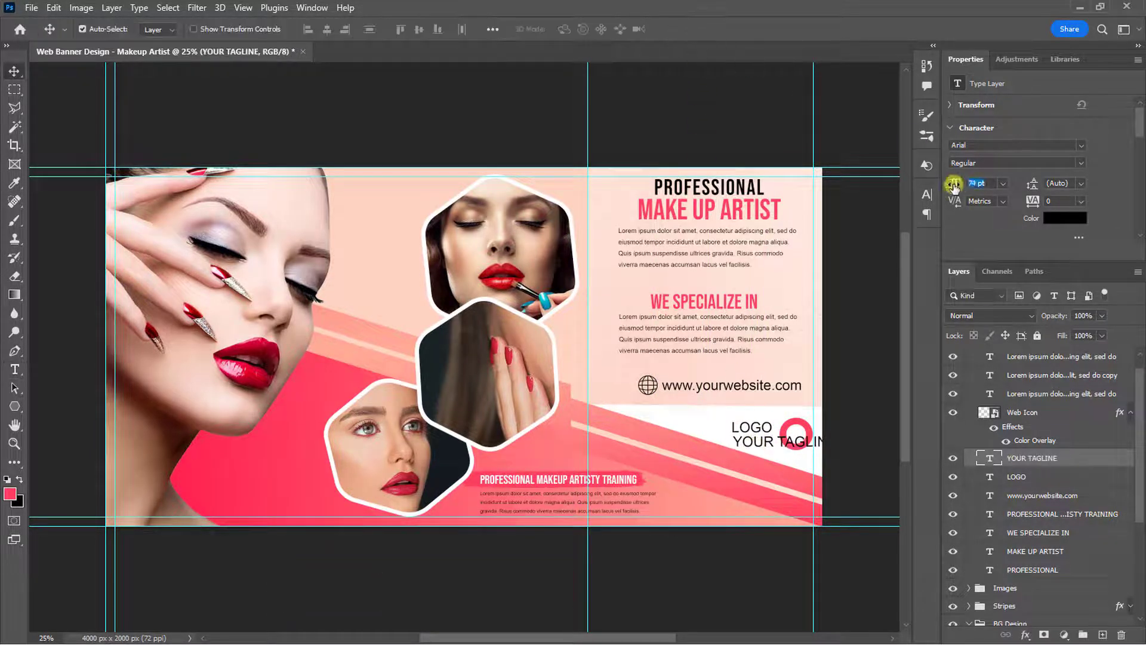
Set the YOUR TAGLINE text size to 39 pt
{"action": "left_click_drag", "start_coordinate": [953, 185], "coordinate": [933, 184]}
{"action": "key", "text": "ctrl+plus"}
{"action": "scroll", "coordinate": [751, 413], "scroll_direction": "right", "scroll_amount": 5}
{"action": "key", "text": "ctrl+plus"}
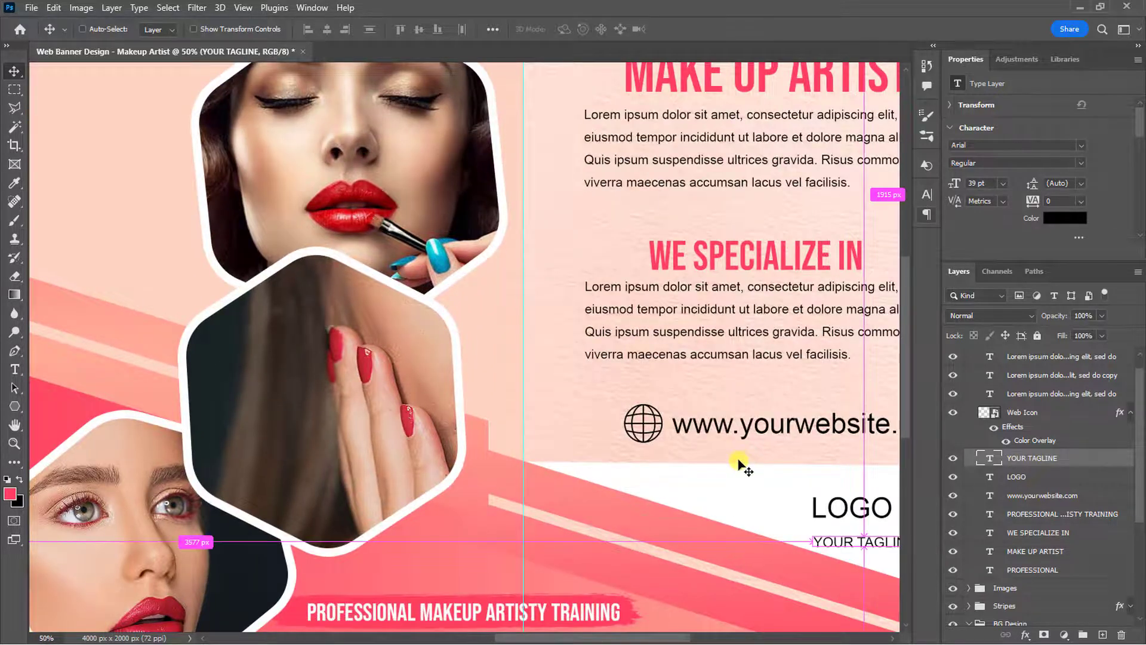
Close the gap between YOUR TAGLINE and LOGO beside the pink ring and set both texts to Bold
{"action": "scroll", "coordinate": [738, 465], "scroll_direction": "right", "scroll_amount": 3}
{"action": "left_click_drag", "start_coordinate": [750, 540], "coordinate": [733, 514]}
{"action": "left_click", "coordinate": [1024, 480], "text": "ctrl"}
{"action": "left_click", "coordinate": [1078, 163]}
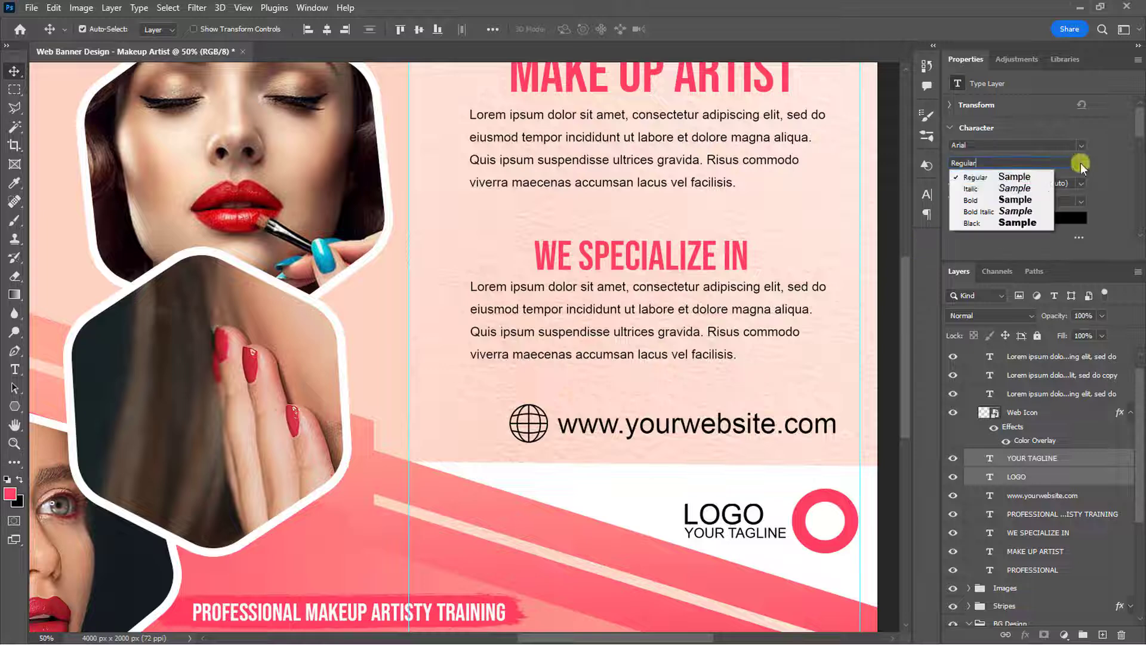
{"action": "left_click", "coordinate": [1016, 200]}
Recolor the LOGO and YOUR TAGLINE texts to pink ff4261, sampled from the strip behind PROFESSIONAL MAKEUP ARTISTY TRAINING
{"action": "left_click", "coordinate": [1029, 222]}
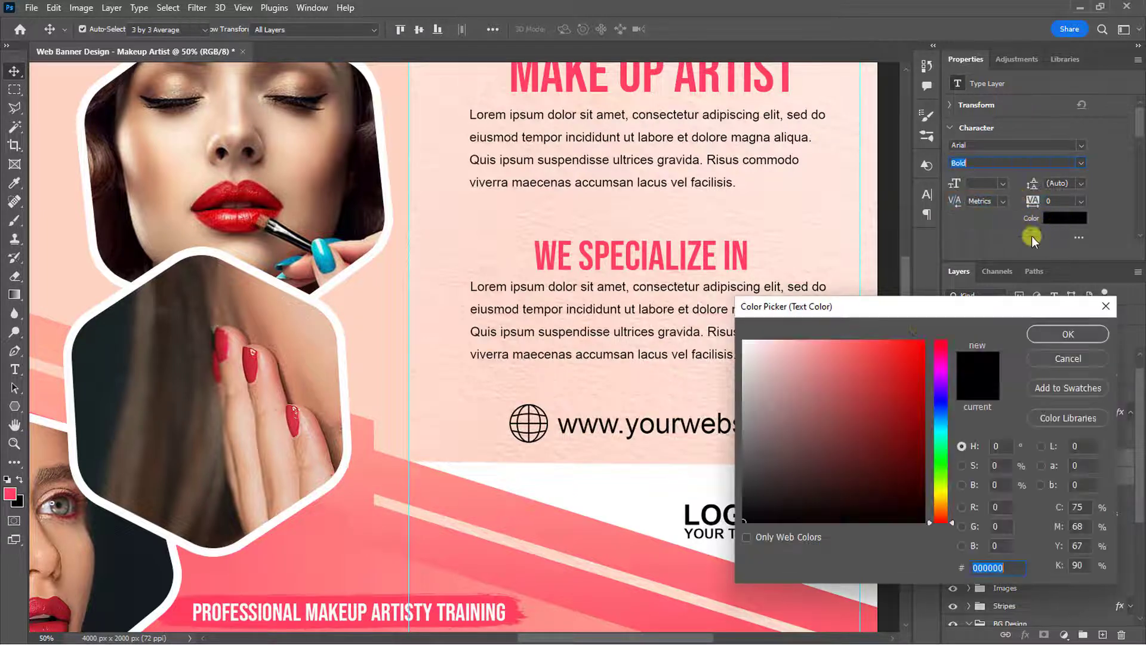
{"action": "left_click", "coordinate": [437, 615]}
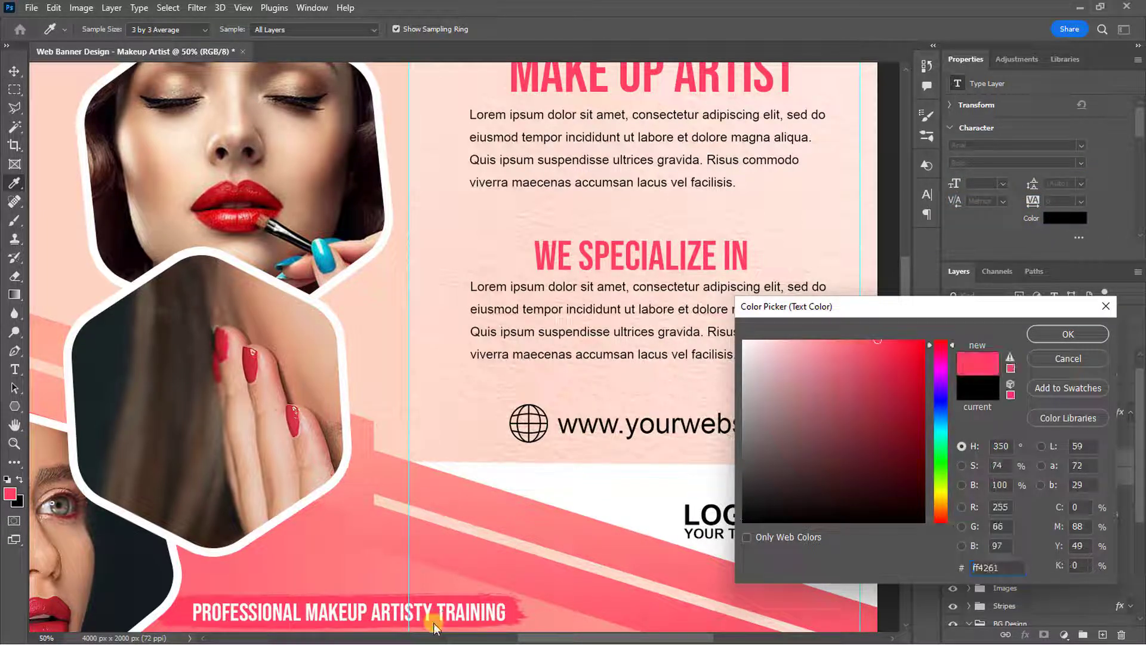
{"action": "left_click", "coordinate": [1067, 333]}
Collapse the Text and BG Design layer groups and clear all canvas guides from the banner
{"action": "left_click", "coordinate": [968, 357]}
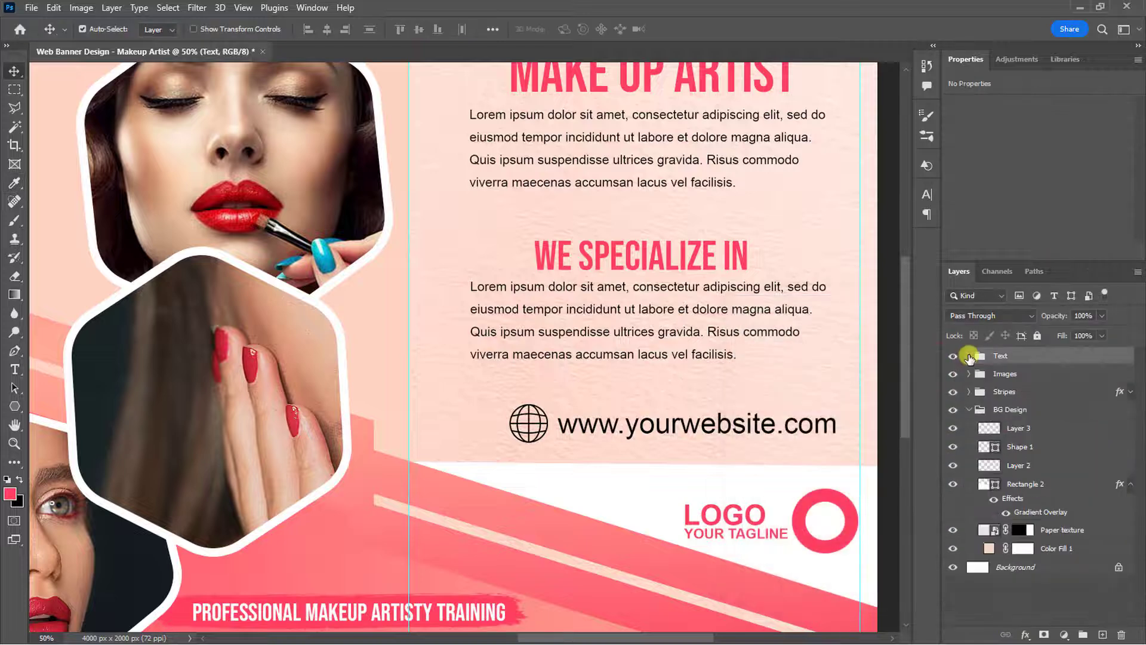
{"action": "left_click", "coordinate": [968, 410]}
{"action": "key", "text": "ctrl+0"}
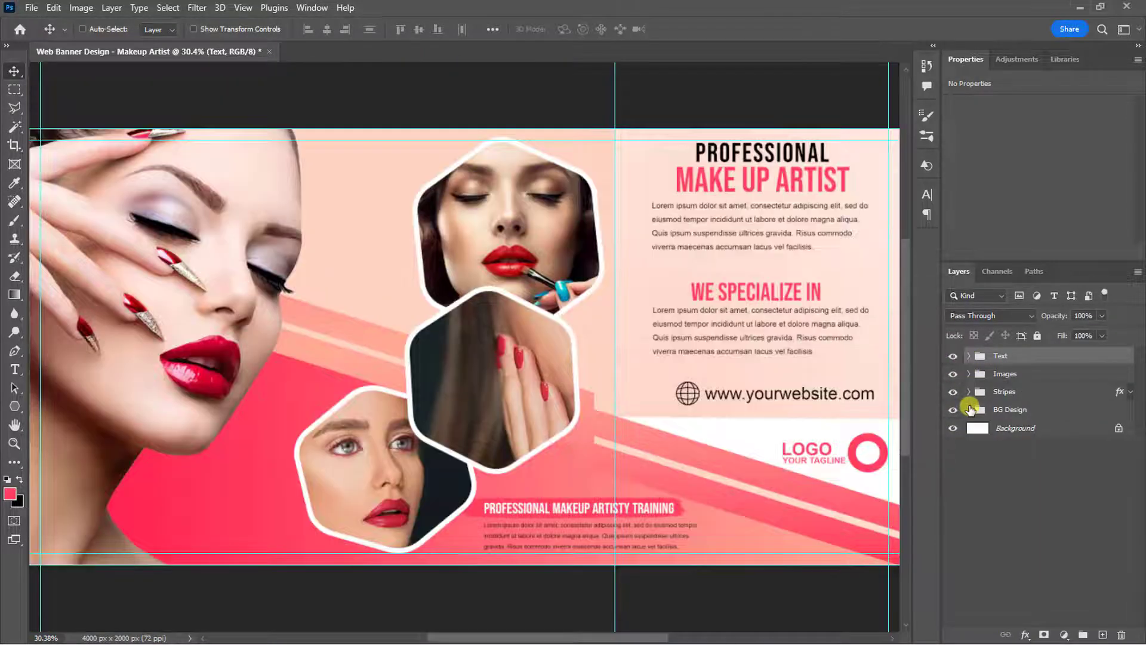
{"action": "key", "text": "ctrl+minus"}
{"action": "left_click", "coordinate": [248, 9]}
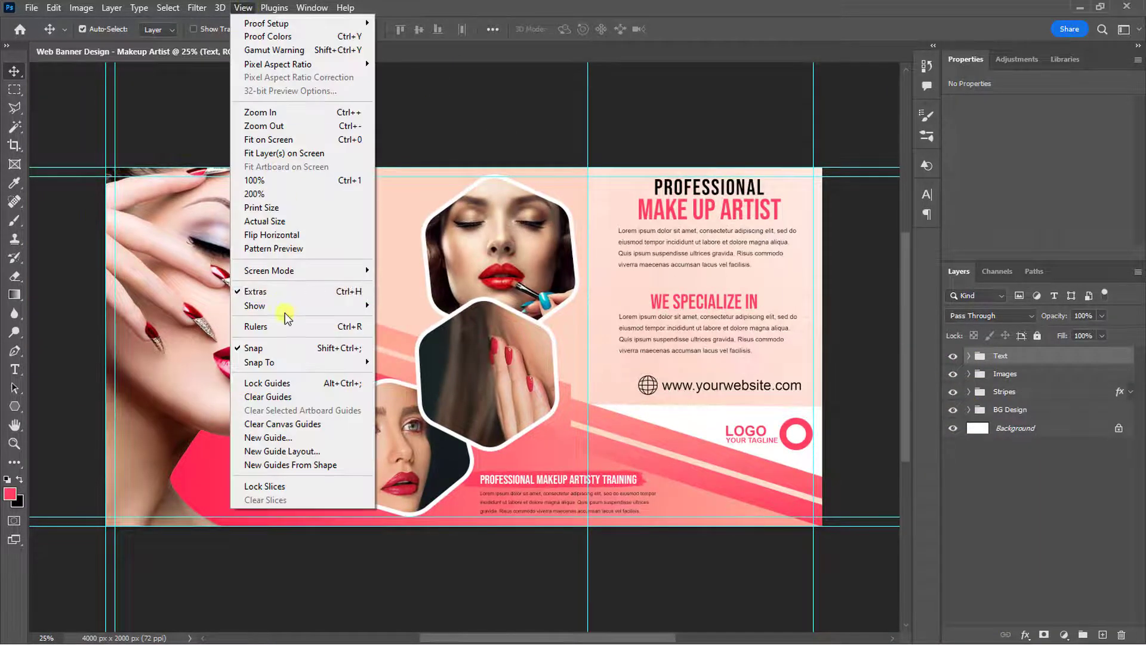
{"action": "left_click", "coordinate": [286, 422]}
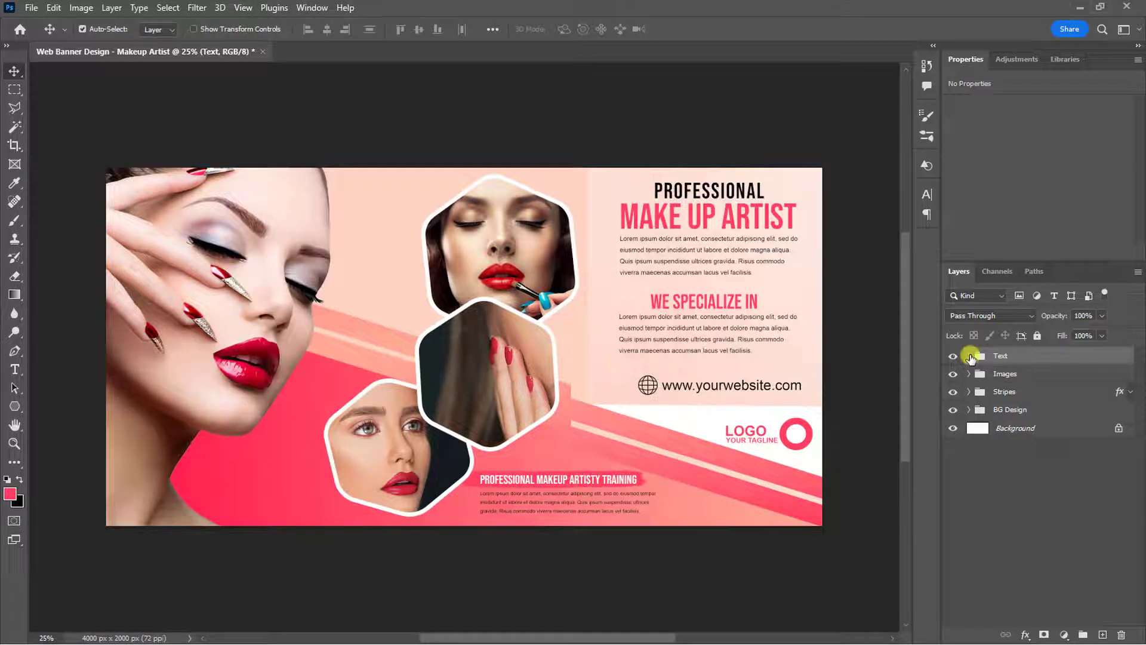